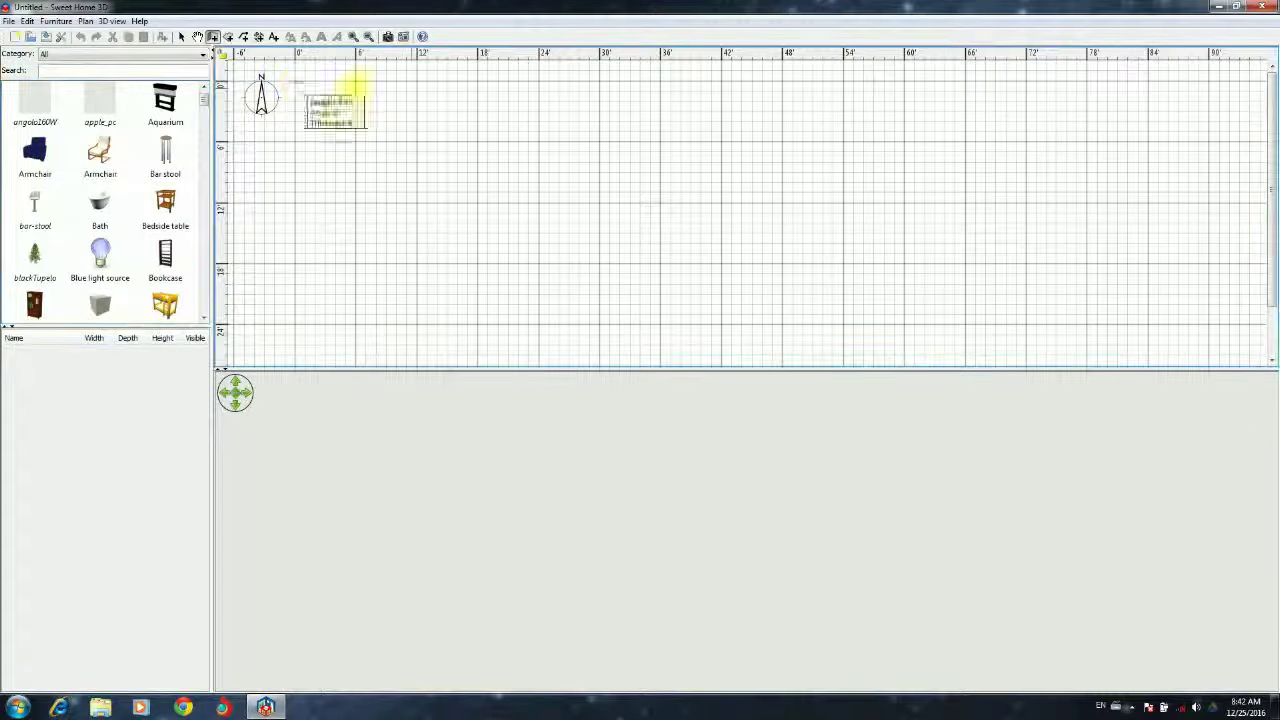
Draw the four outer walls of the rectangular room and close the rectangle
left_click(497, 83)
left_click(497, 284)
left_click(295, 284)
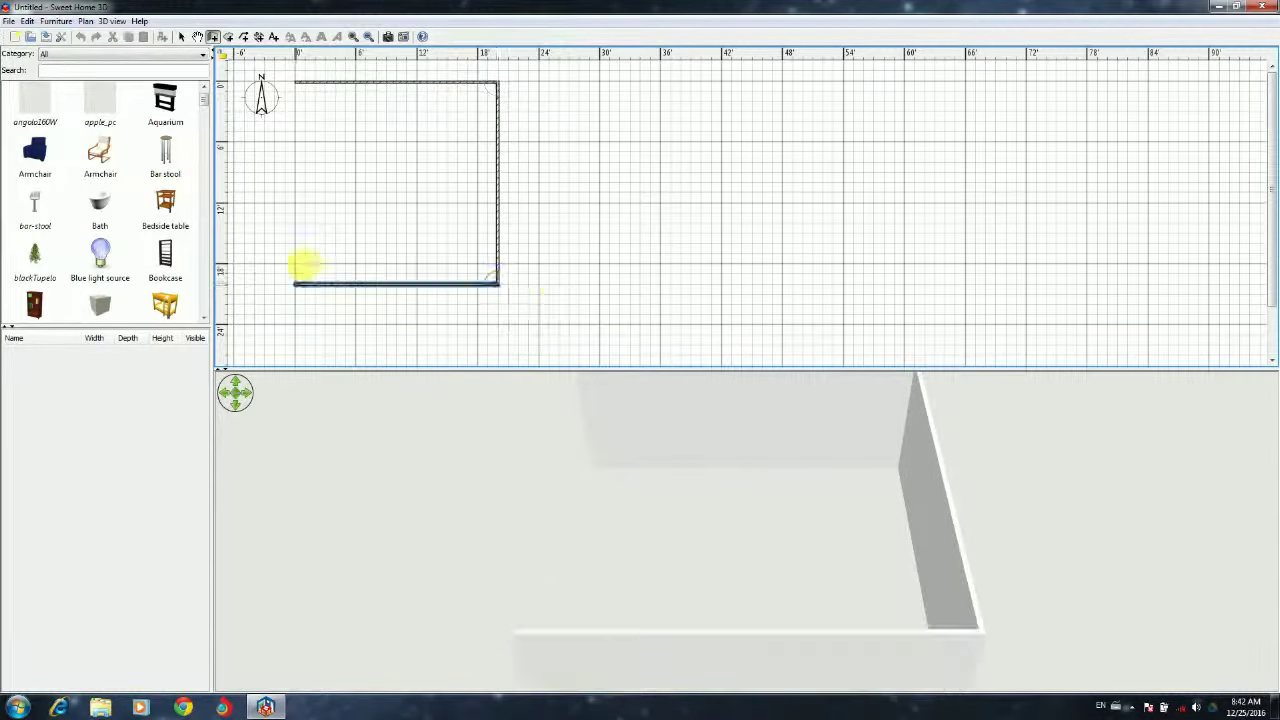
double_click(295, 84)
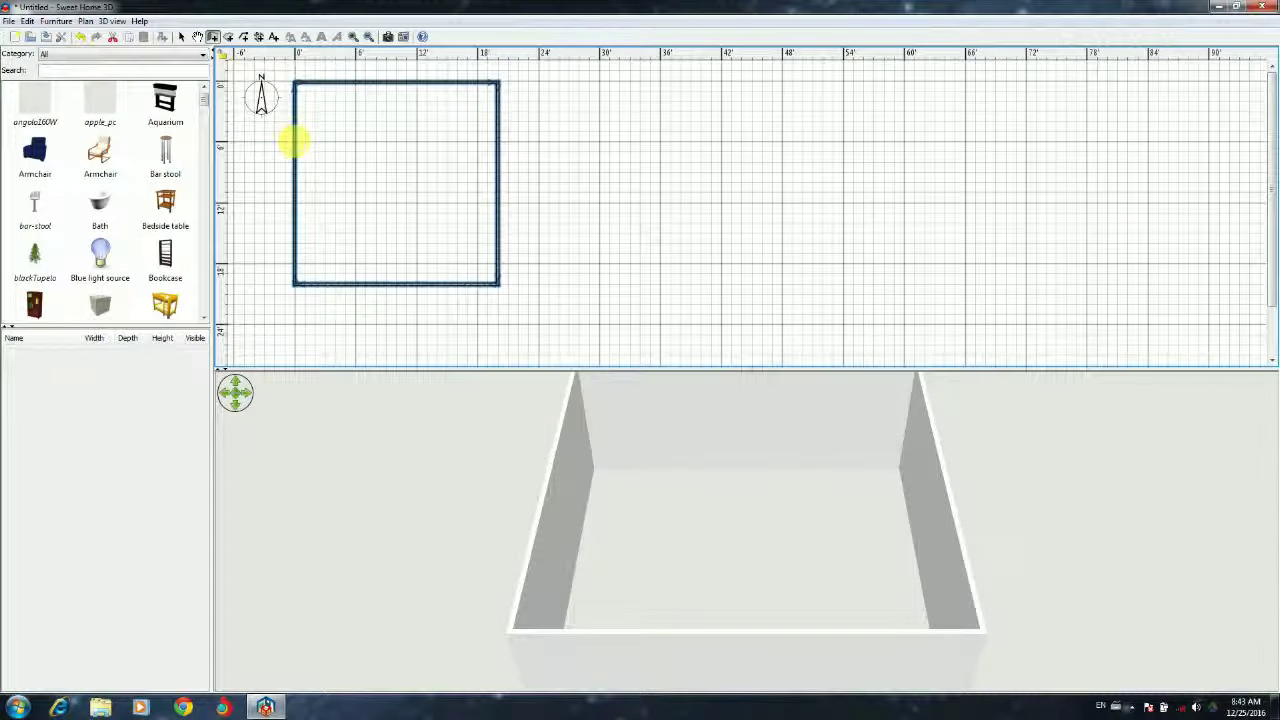
Add a horizontal interior wall, then pick a door from the Doors and windows catalog
left_click(295, 143)
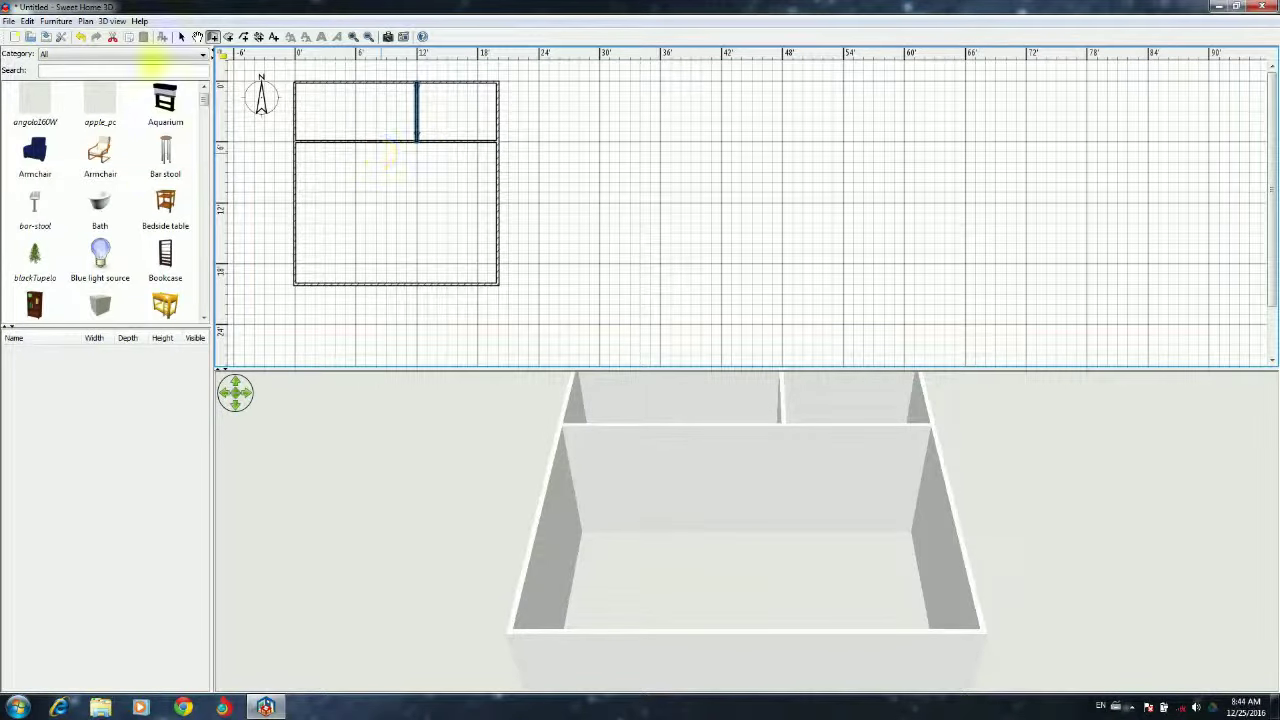
left_click(150, 54)
left_click(100, 112)
Place an open door and a stretched fixed window on the right wall, plus two interior door frames
mouse_move(34, 305)
left_mouse_down()
mouse_move(519, 179)
mouse_move(500, 155)
mouse_move(500, 177)
left_mouse_up()
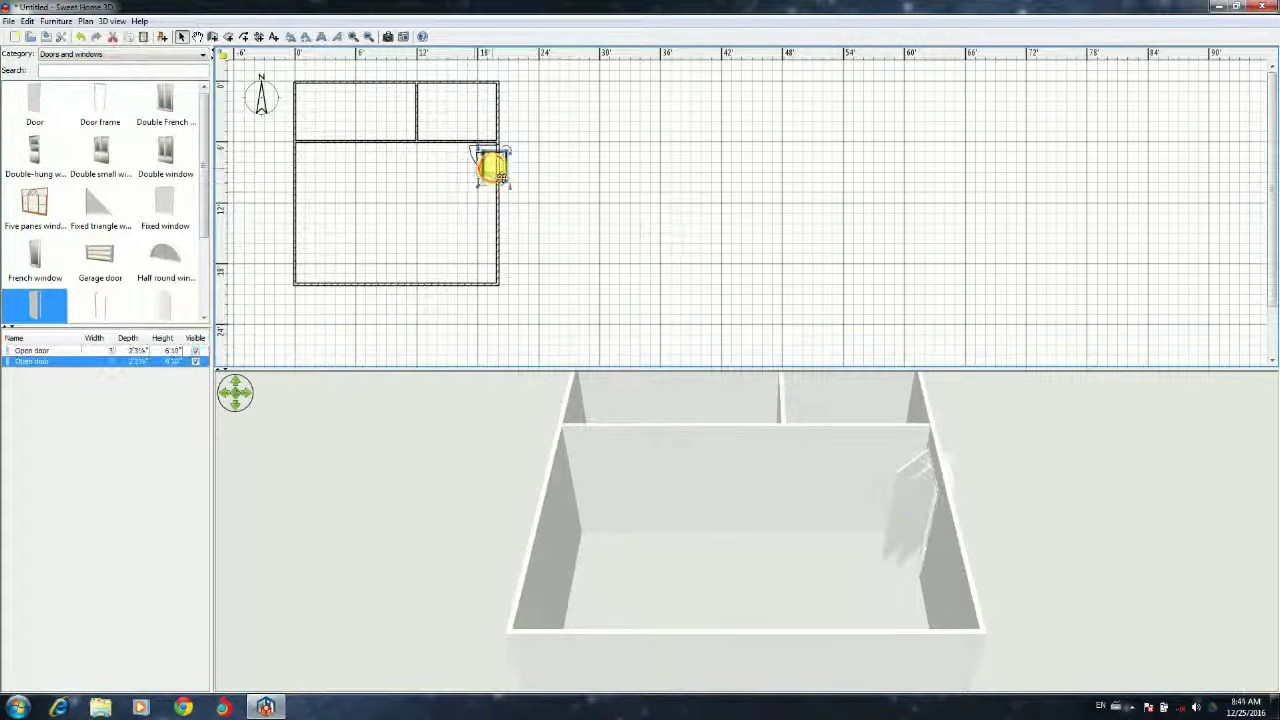
left_click_drag(100, 102, 430, 148)
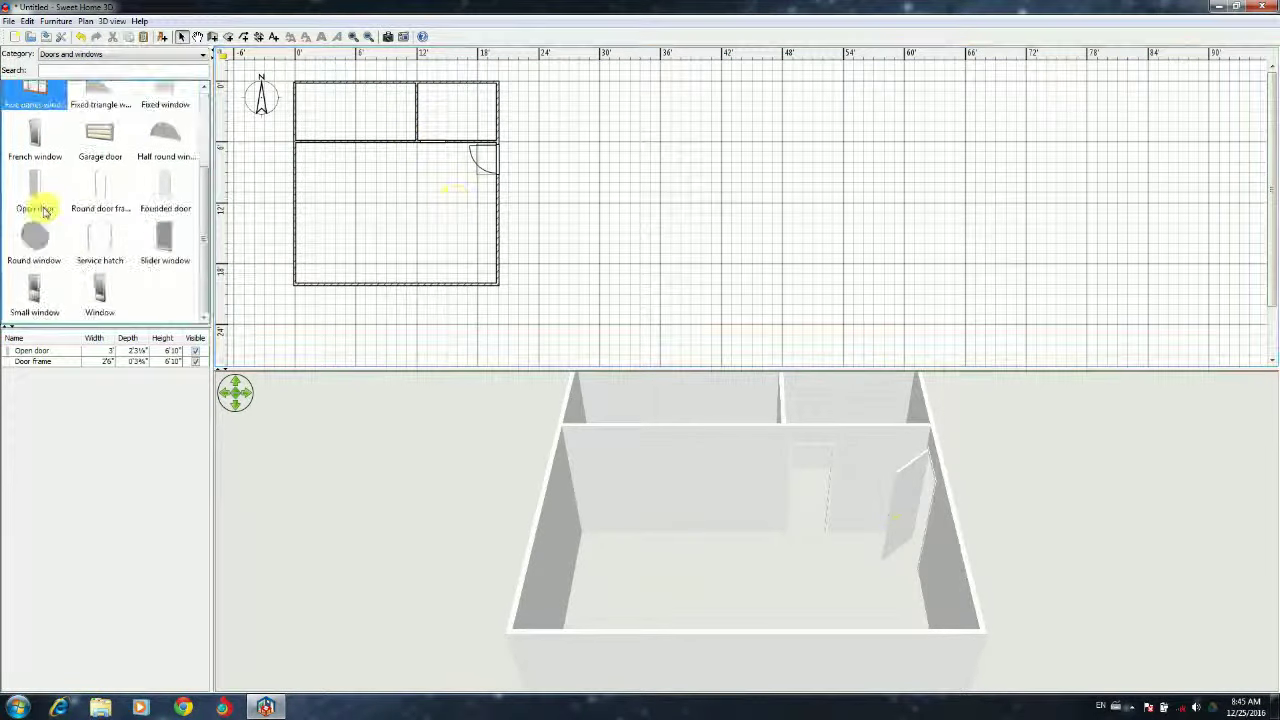
left_click(40, 208)
left_click_drag(492, 208, 503, 262)
left_click_drag(640, 480, 391, 362)
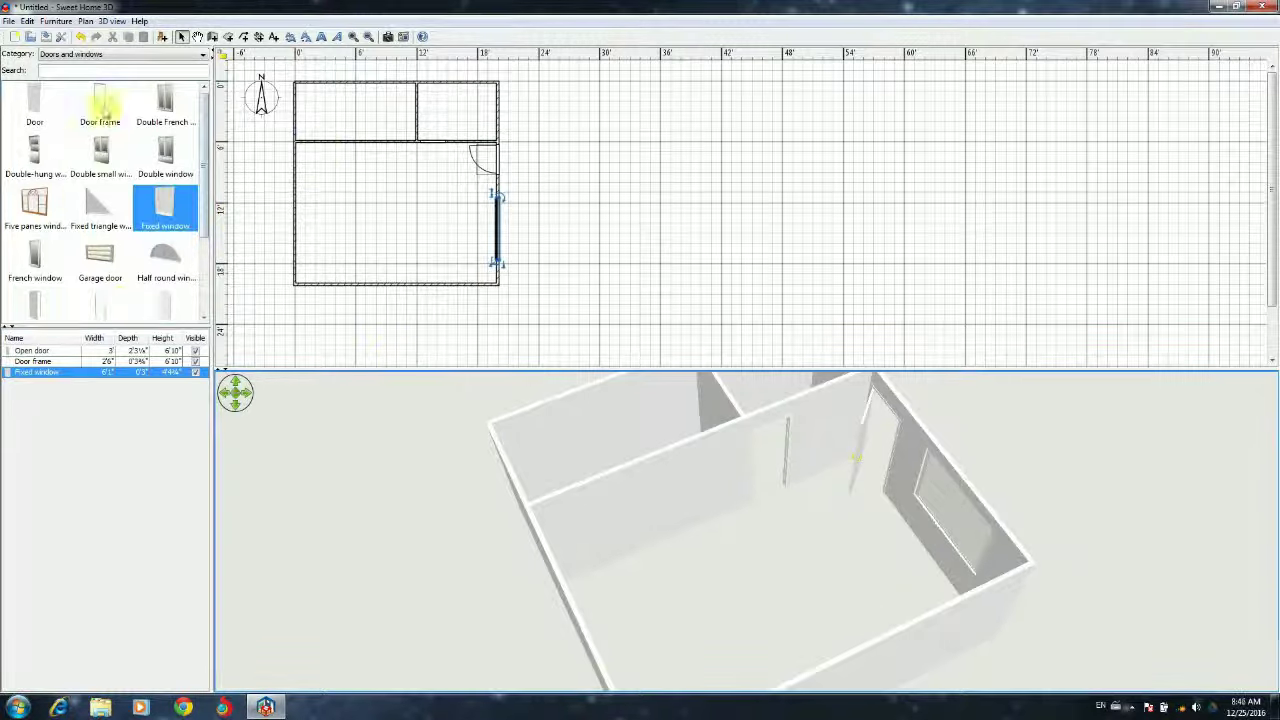
mouse_move(100, 105)
left_mouse_down()
mouse_move(315, 145)
mouse_move(309, 163)
left_mouse_up()
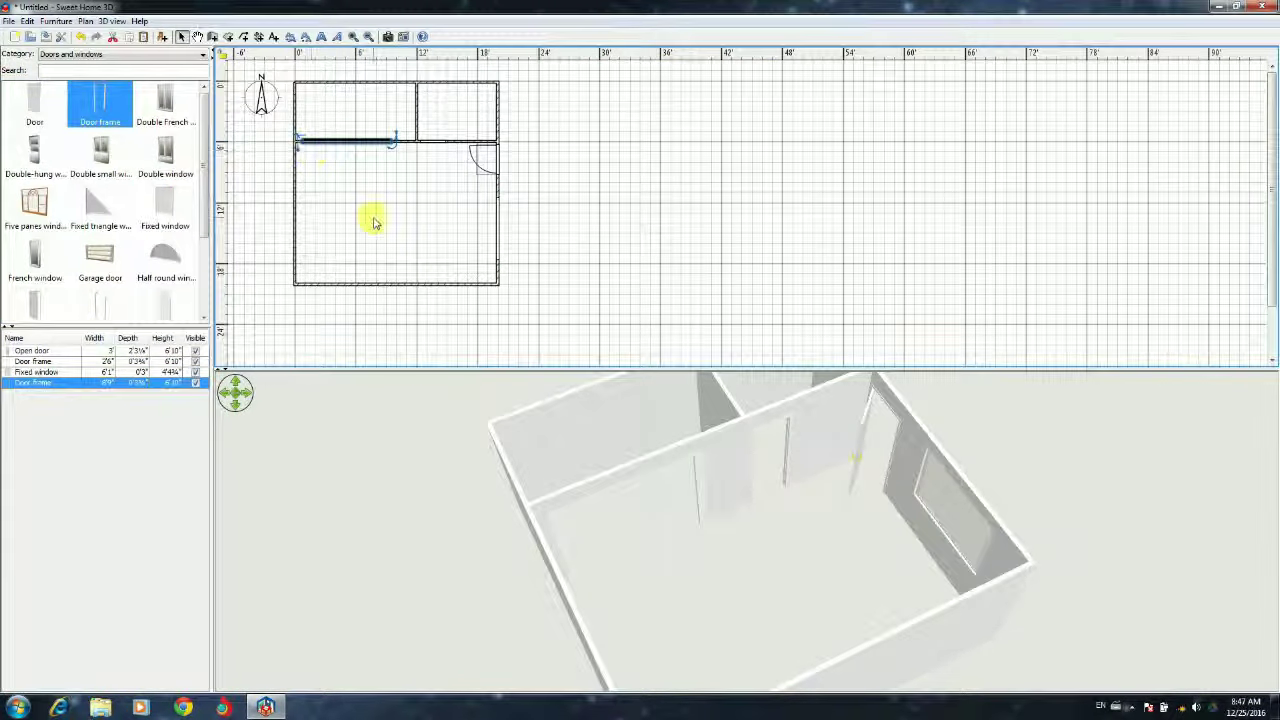
Create room floors in the main area and the two top rooms
double_click(395, 210)
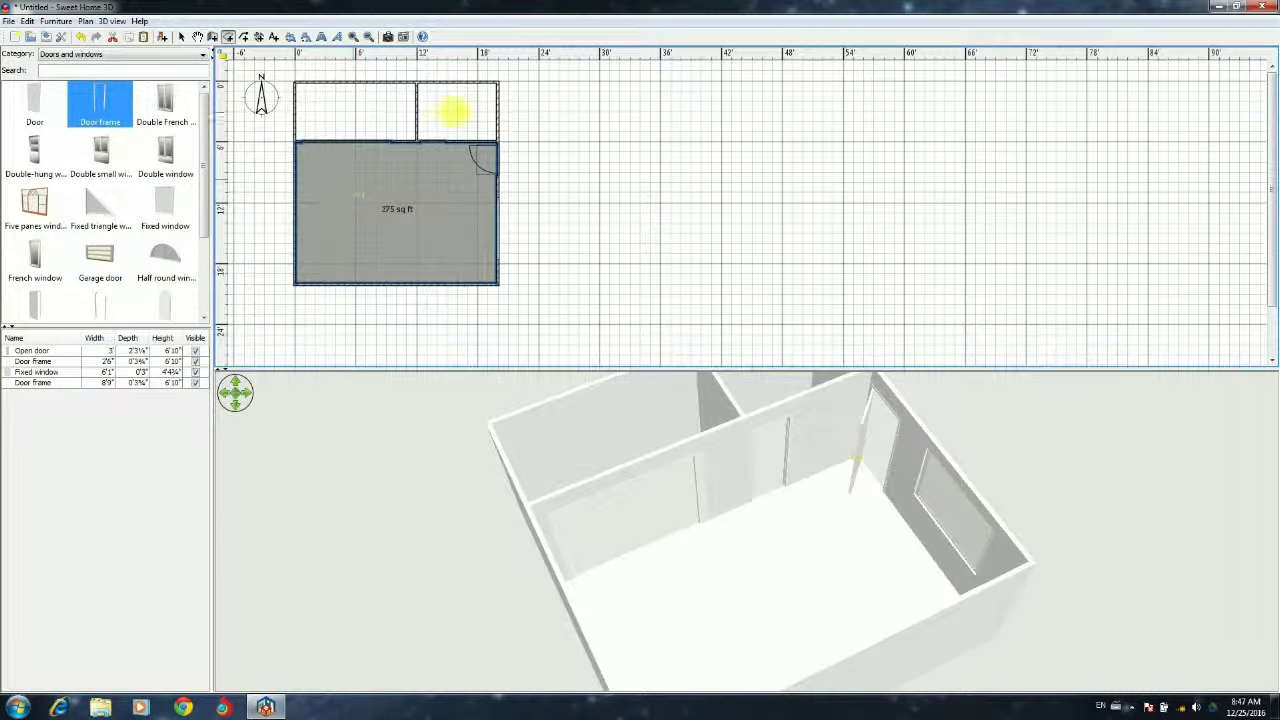
double_click(451, 109)
double_click(355, 109)
Give the main room the Old wooden floor texture
right_click(357, 193)
left_click(440, 346)
left_click(505, 383)
left_click(540, 323)
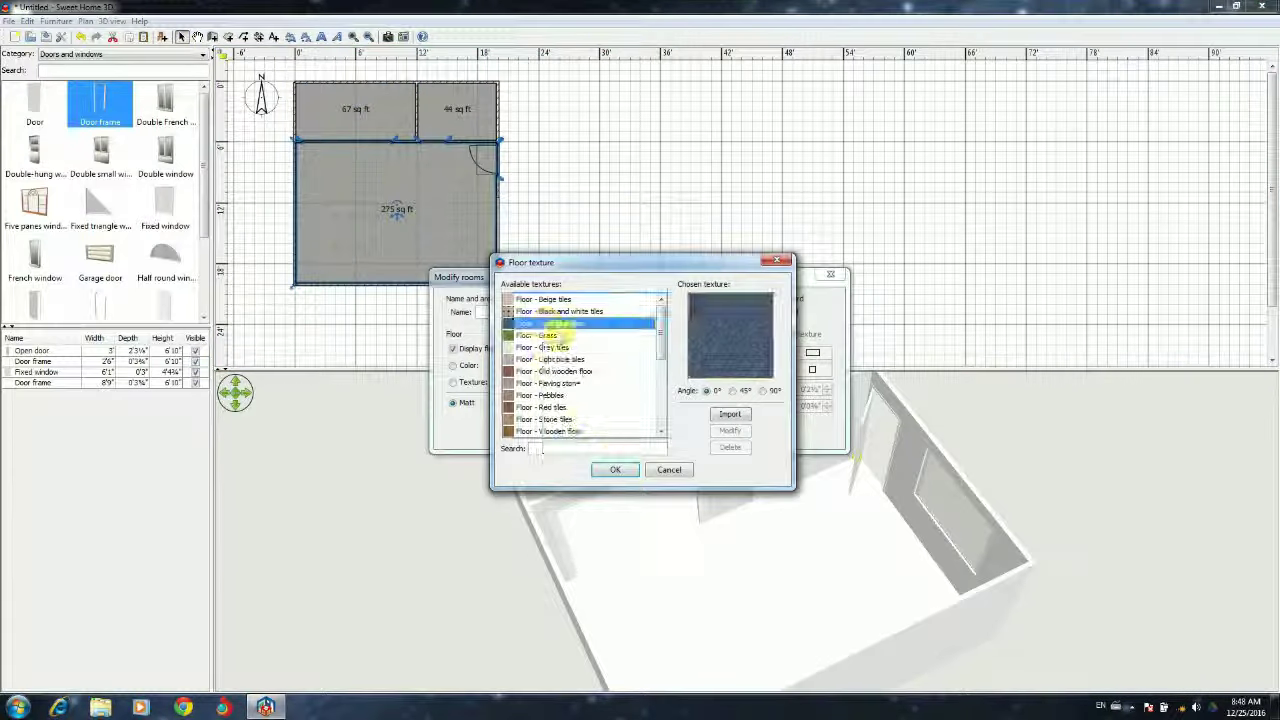
left_click(538, 347)
left_click(530, 371)
left_click(615, 469)
left_click(608, 434)
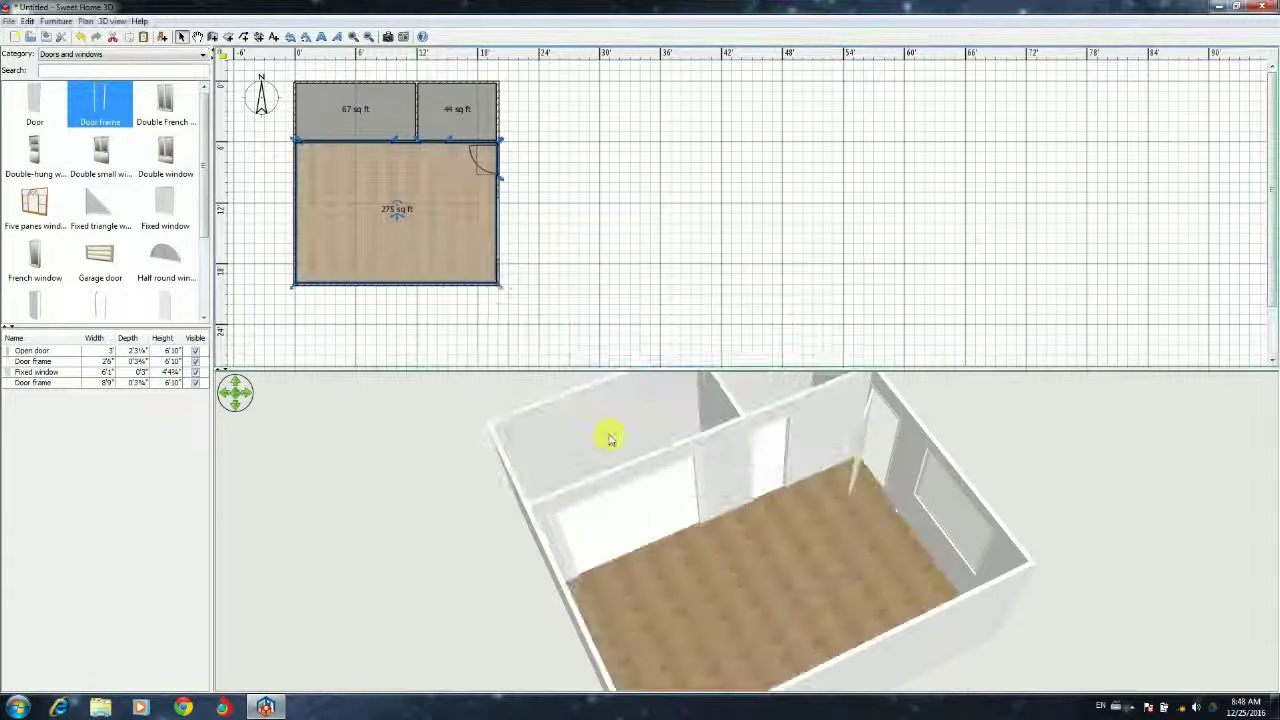
mouse_move(608, 434)
left_mouse_down()
mouse_move(411, 551)
mouse_move(691, 557)
mouse_move(889, 491)
mouse_move(380, 465)
left_mouse_up()
Apply a blue floor to the top-left room and set the top-right room's floor
left_click(376, 138)
double_click(376, 138)
left_click(609, 486)
double_click(457, 110)
left_click(514, 380)
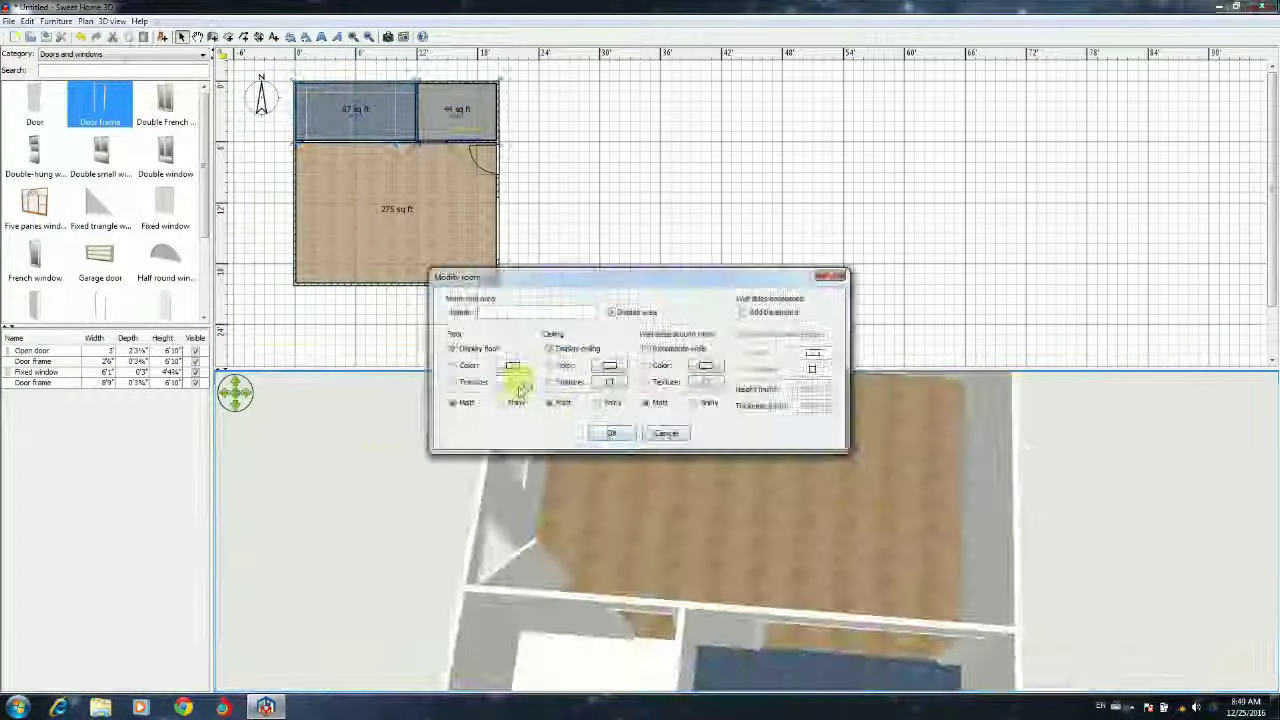
left_click(614, 486)
left_click(609, 434)
left_click_drag(609, 434, 764, 634)
Switch the catalog to Kitchen and place the sink and fridge & freezer in the top-left room
left_click(120, 54)
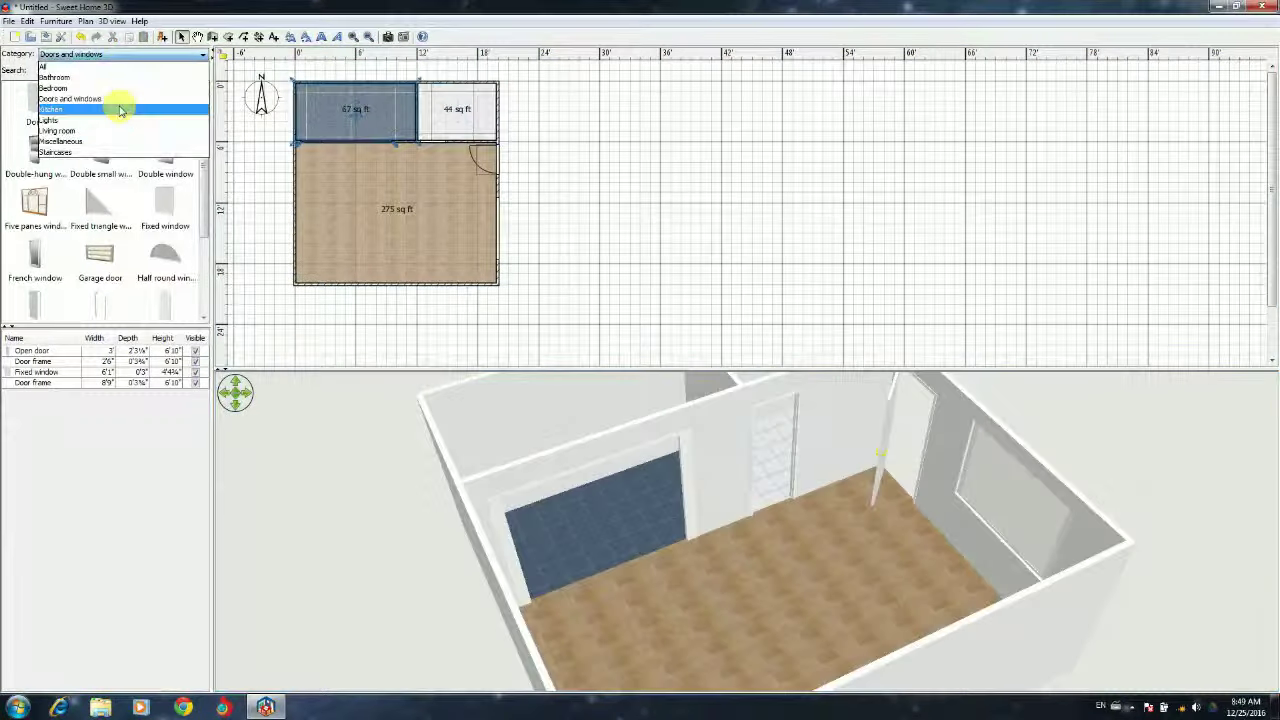
left_click(100, 105)
left_click(104, 144)
left_click_drag(395, 115, 400, 143)
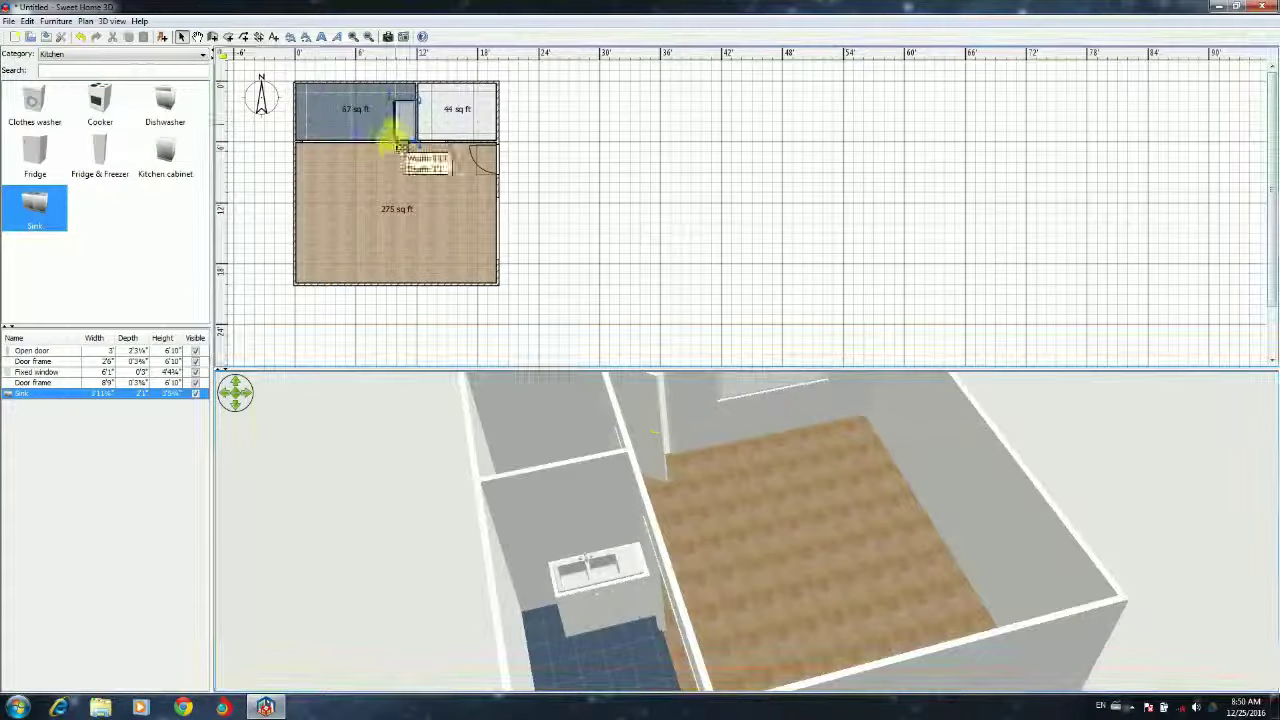
left_click_drag(100, 152, 184, 134)
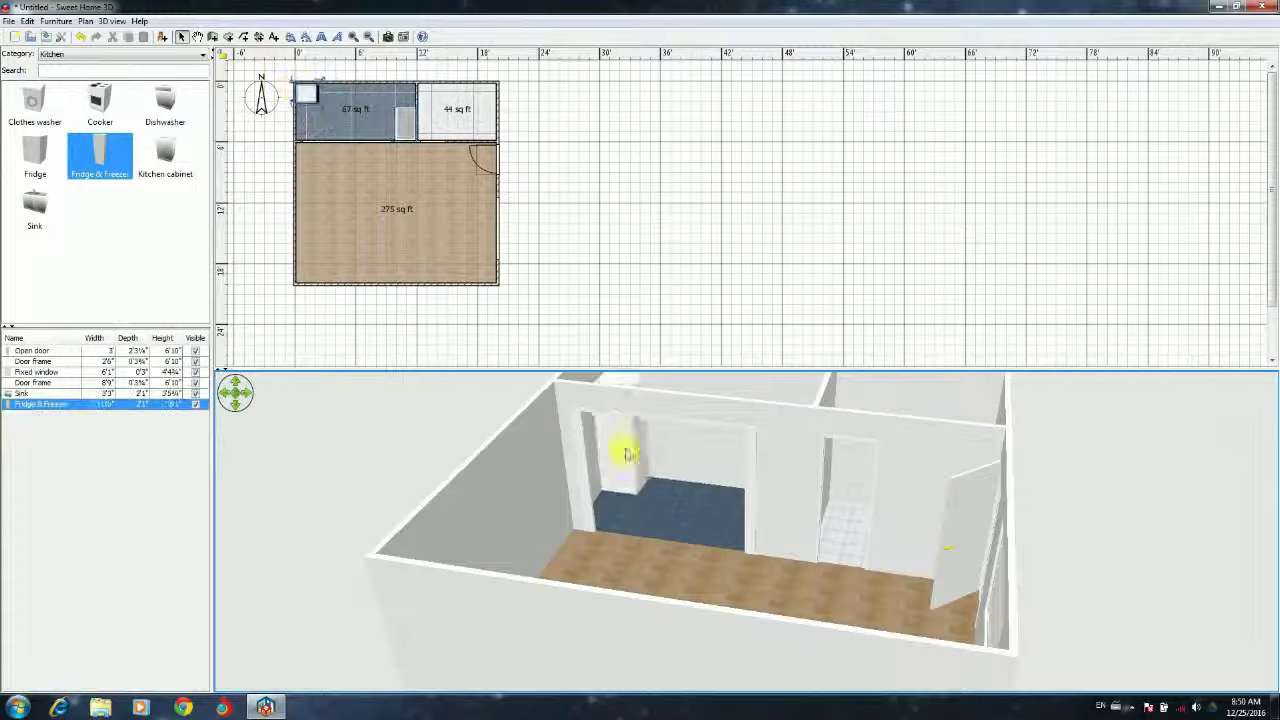
Add the kitchen cabinet, push the sink against the wall, and place the cooker and dishwasher
left_click(168, 152)
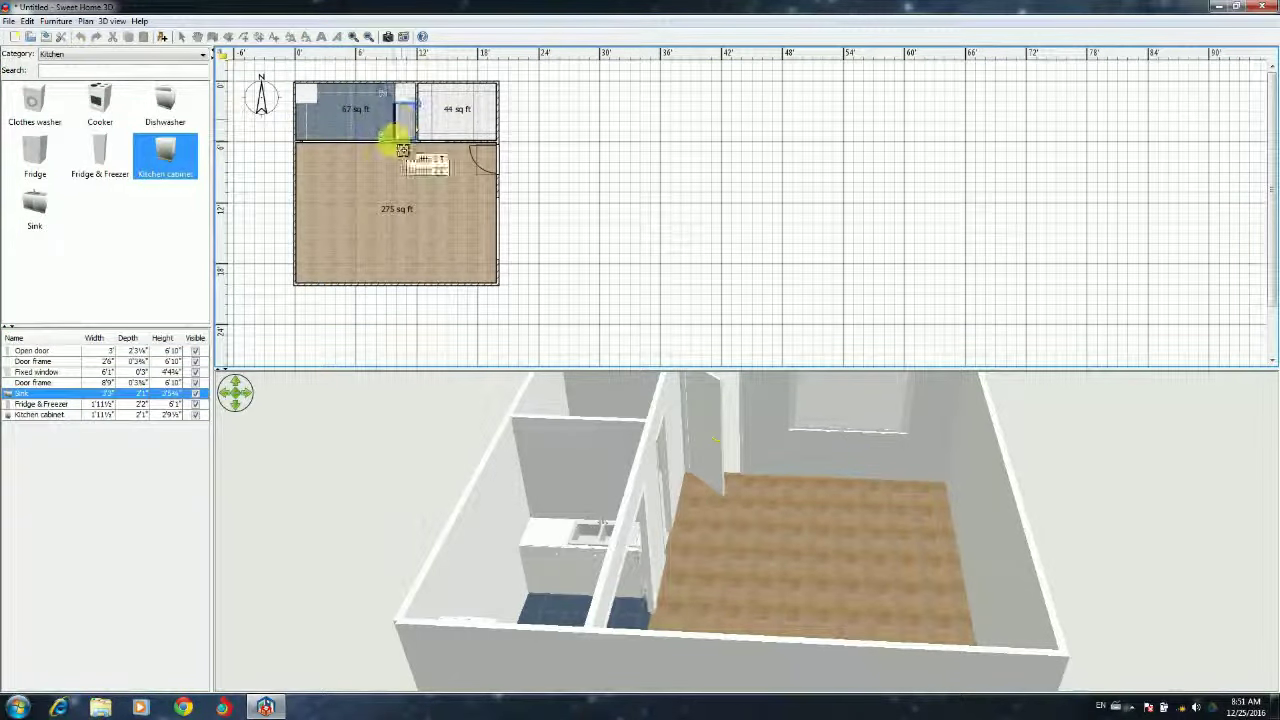
left_click_drag(400, 148, 405, 120)
left_click(305, 95)
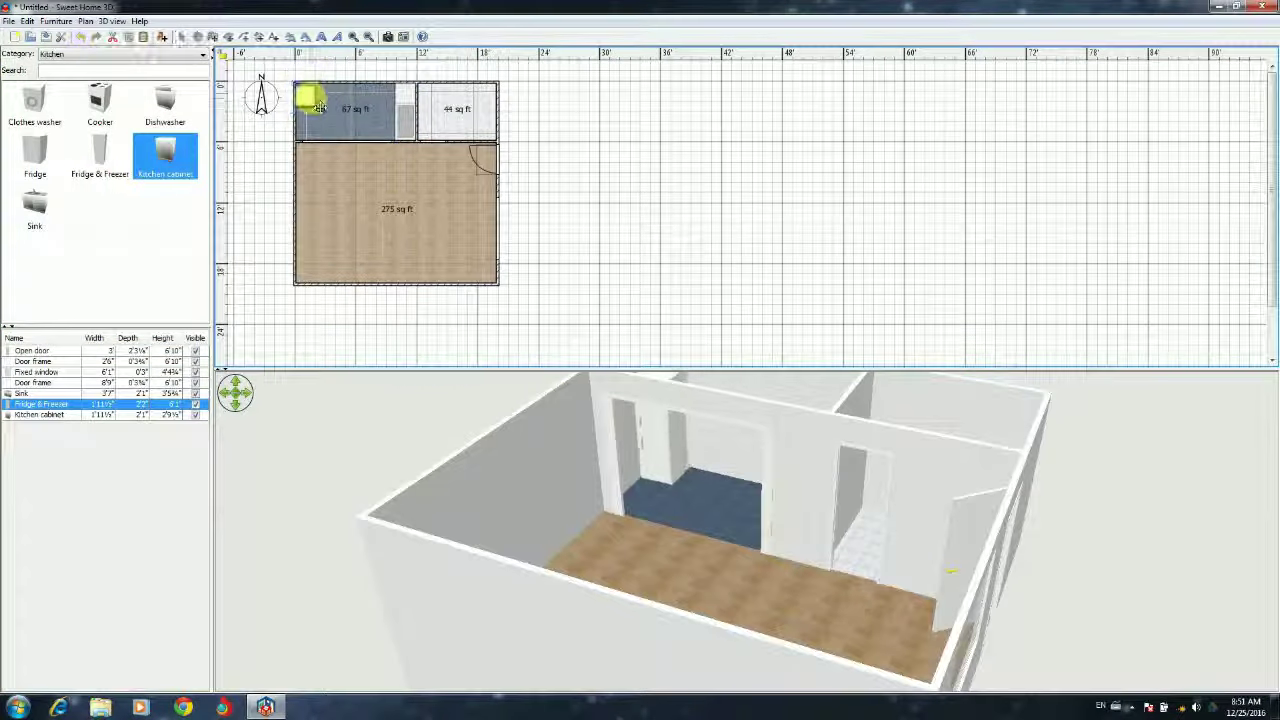
mouse_move(105, 100)
left_mouse_down()
mouse_move(370, 90)
mouse_move(358, 96)
left_mouse_up()
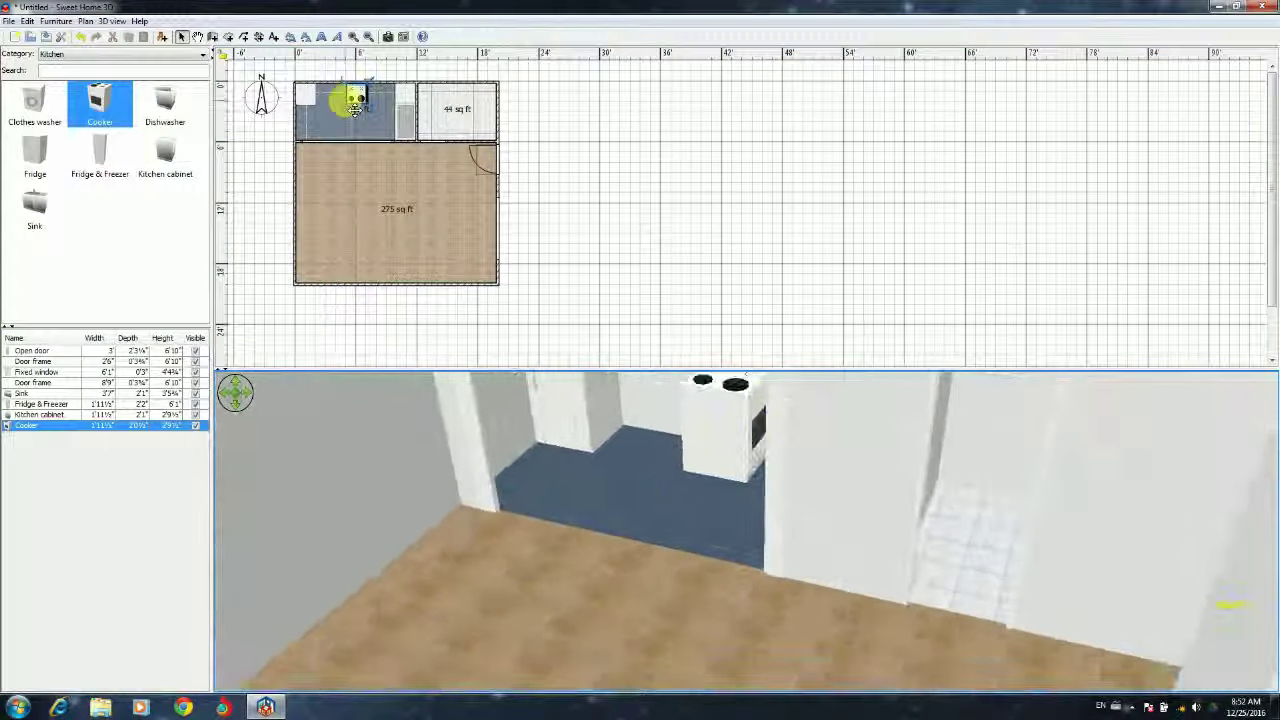
left_click_drag(165, 100, 457, 112)
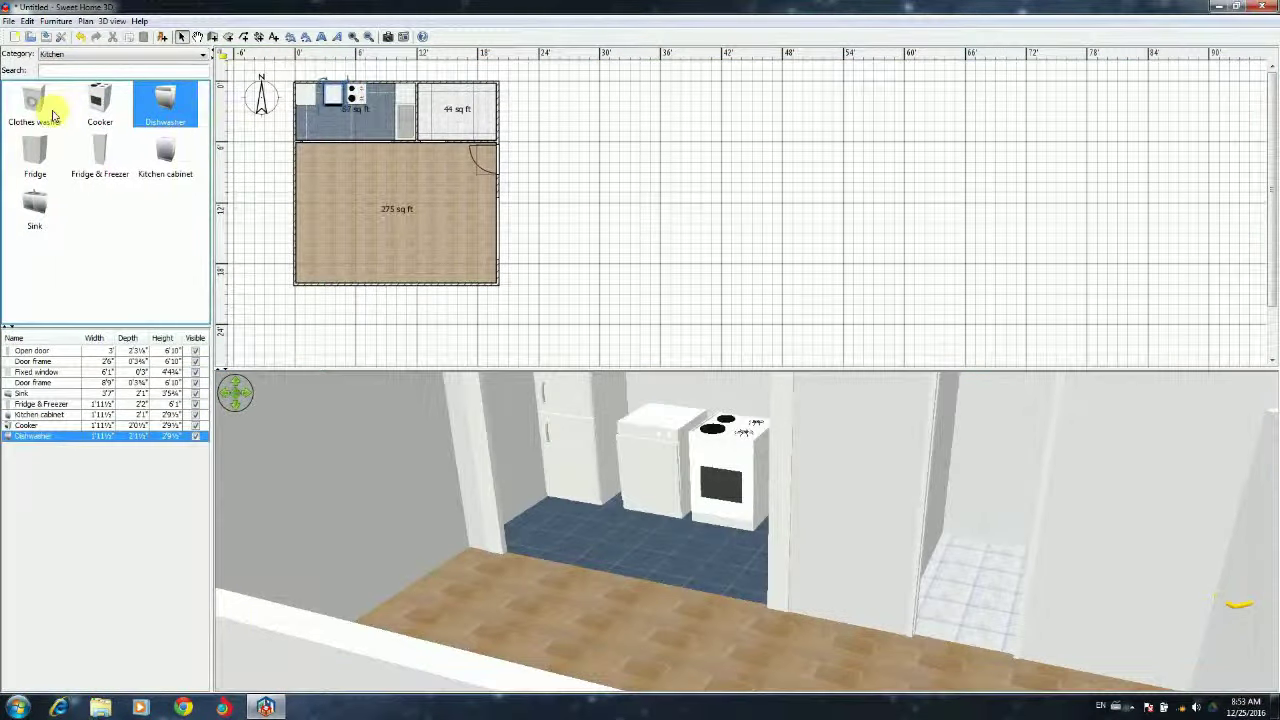
Place the washbasin with cabinet in the small top-right room
scroll(160, 130, "down", 5)
scroll(150, 170, "down", 5)
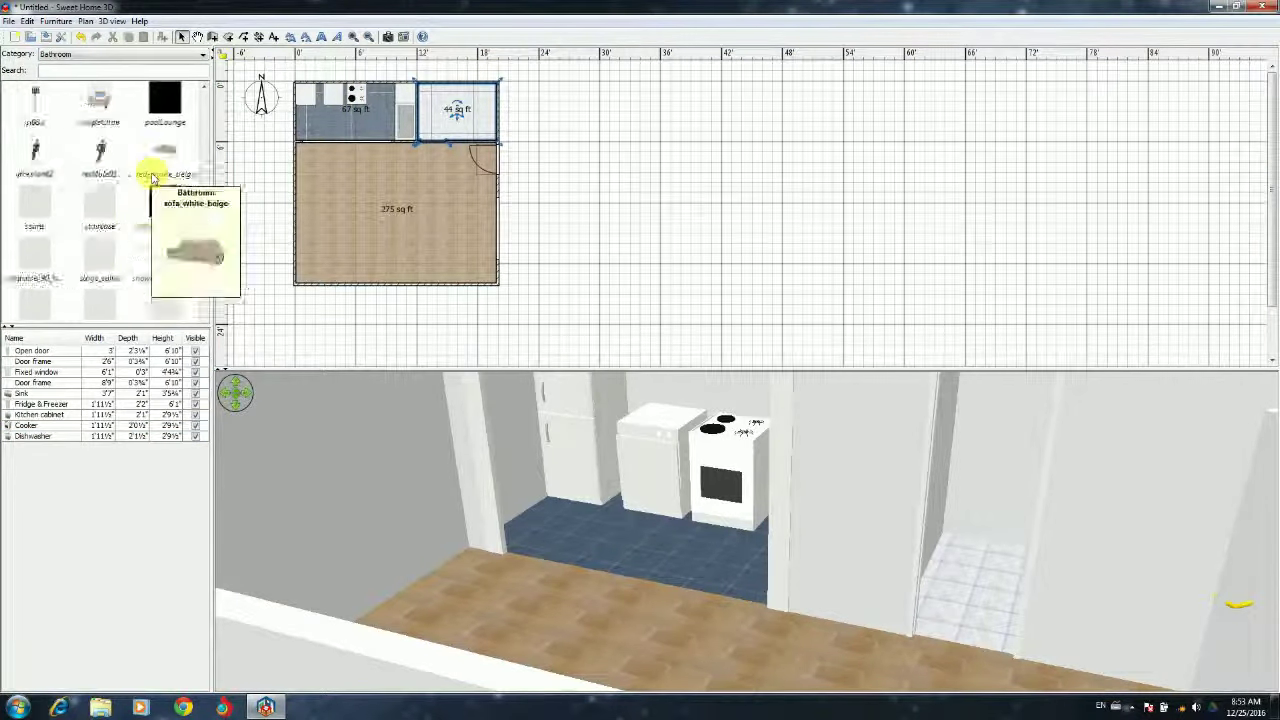
scroll(155, 183, "down", 5)
left_click_drag(155, 183, 430, 97)
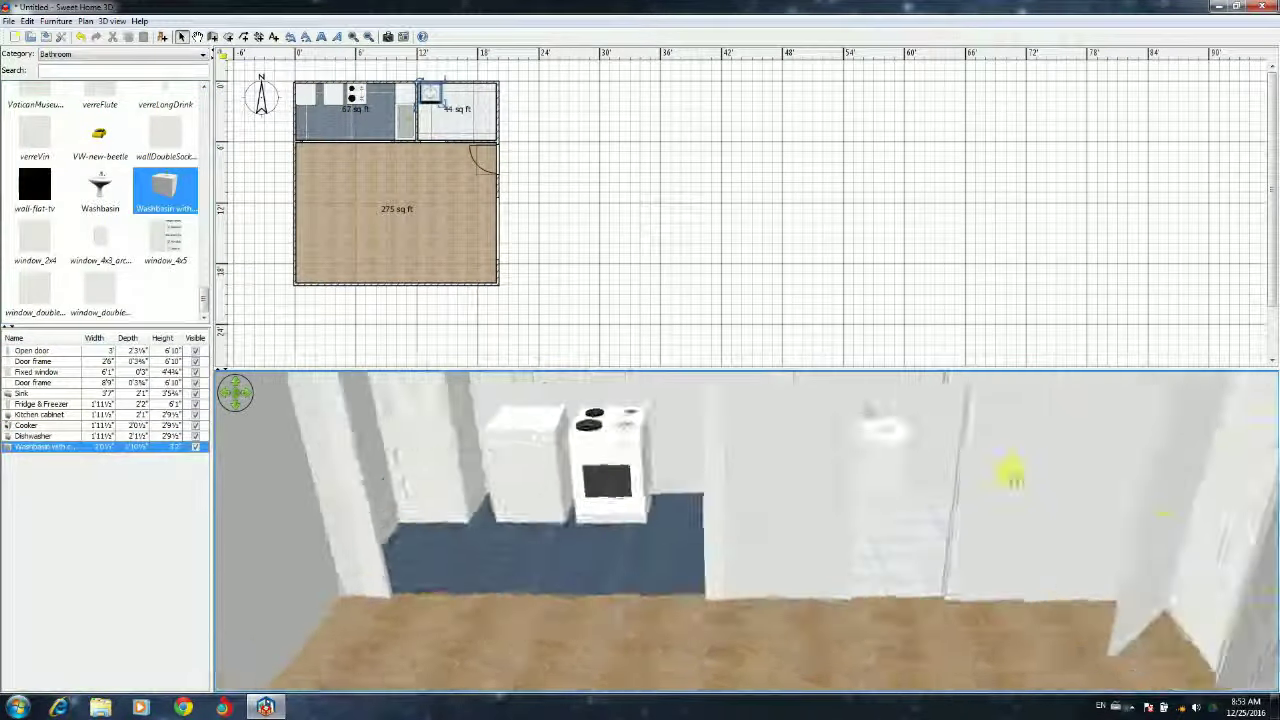
left_click_drag(1006, 471, 871, 423)
mouse_move(843, 368)
left_mouse_down()
mouse_move(843, 320)
mouse_move(877, 620)
mouse_move(938, 610)
left_mouse_up()
Fit a bath along the bathroom's right wall and add the toilet unit
scroll(135, 205, "up", 10)
left_click_drag(35, 152, 488, 118)
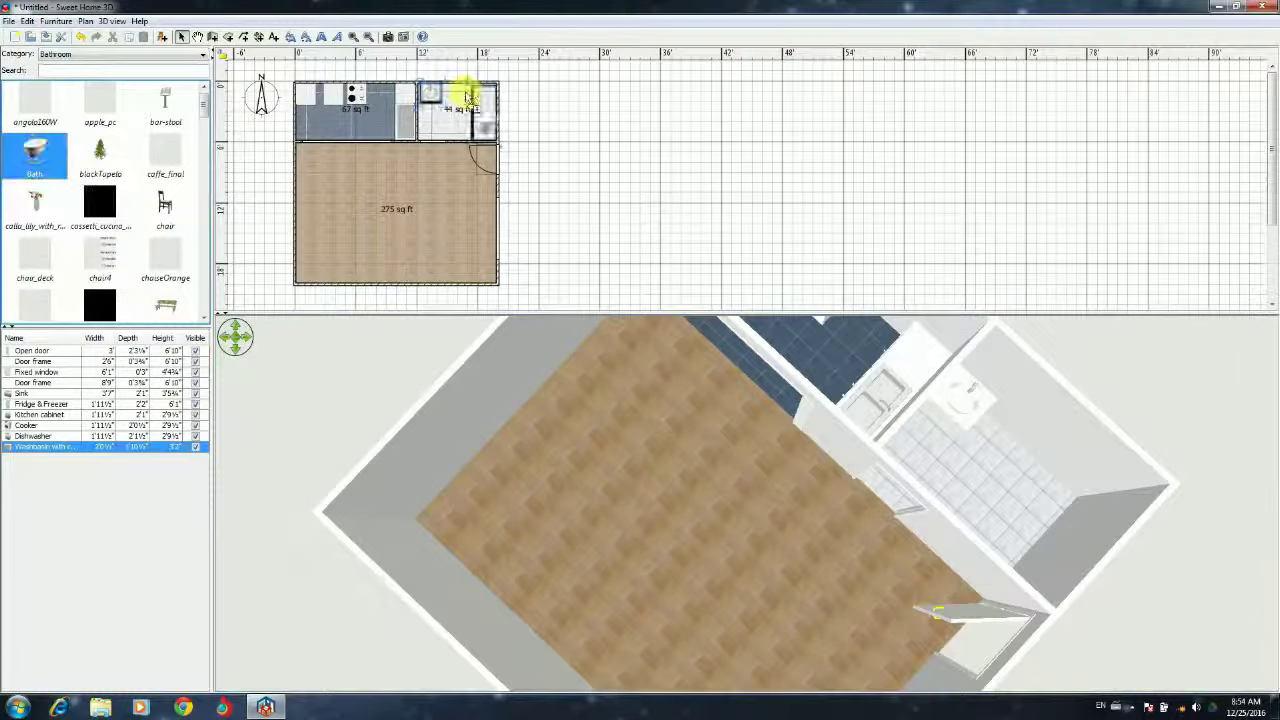
key("ctrl+z")
left_click_drag(171, 290, 480, 94)
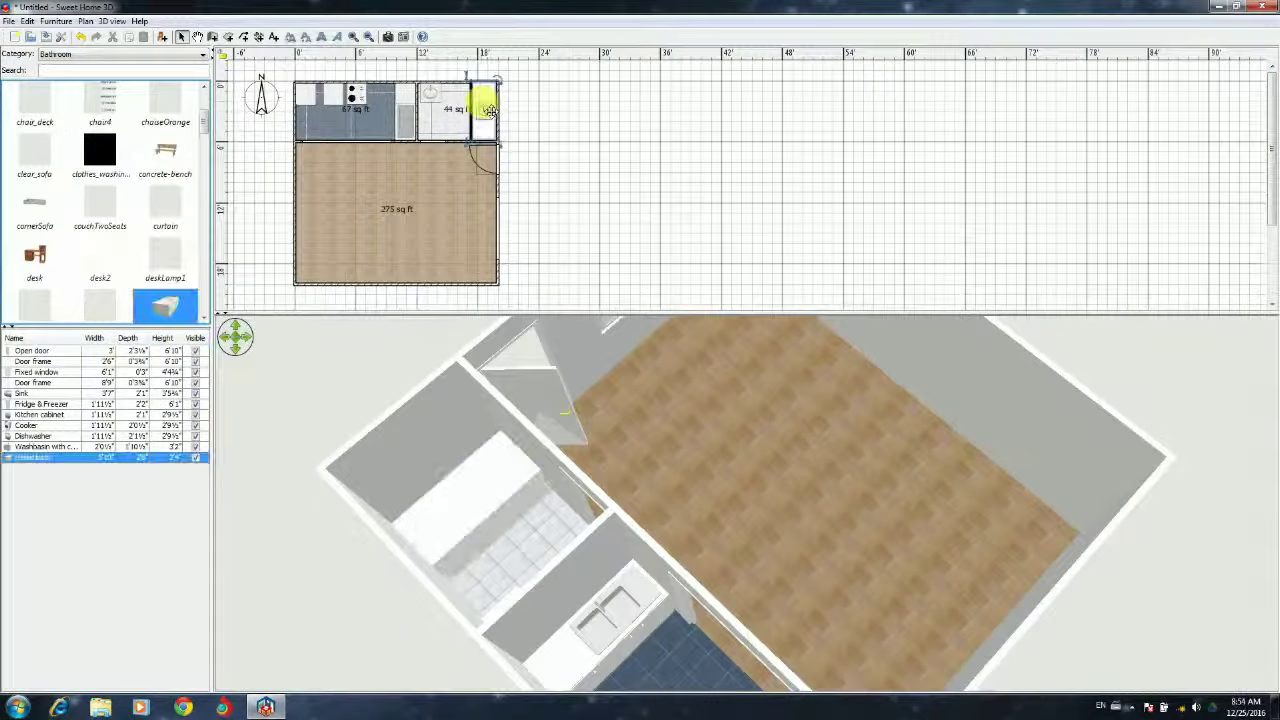
left_click_drag(406, 514, 450, 470)
scroll(108, 160, "down", 3)
scroll(108, 160, "down", 5)
left_click_drag(165, 207, 462, 128)
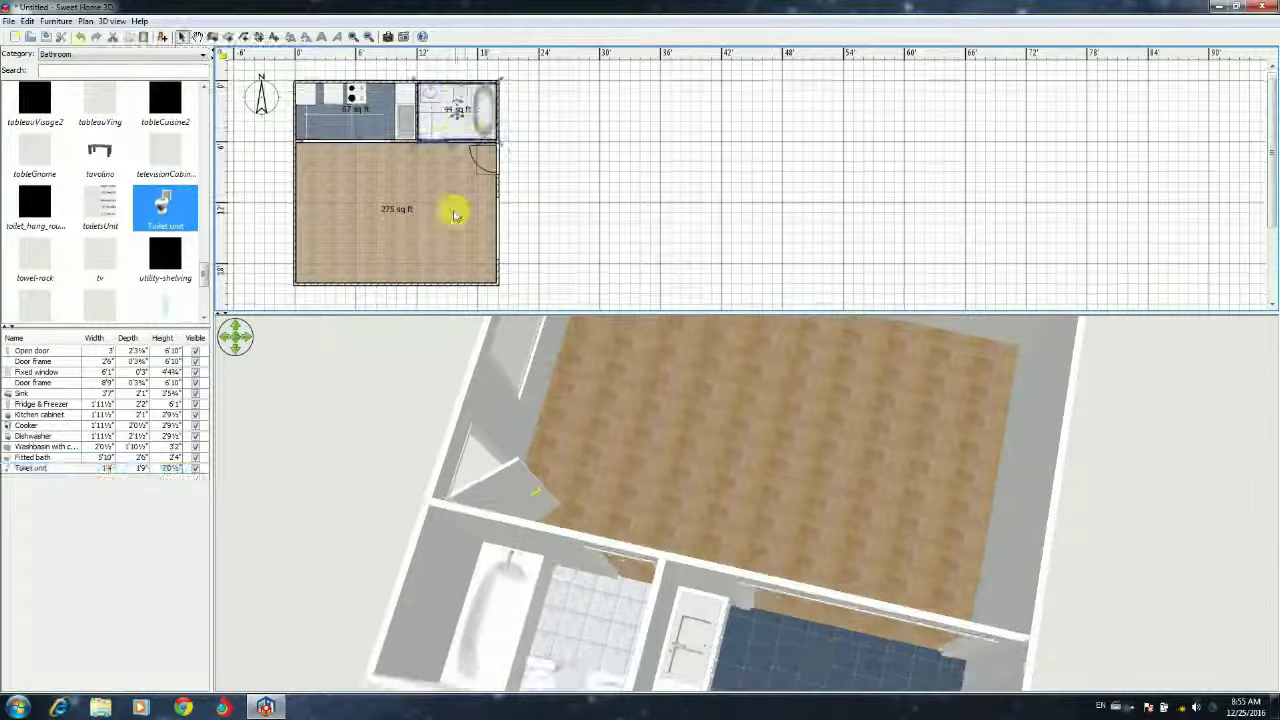
left_click(457, 82)
mouse_move(530, 460)
left_mouse_down()
mouse_move(611, 514)
mouse_move(210, 272)
left_mouse_up()
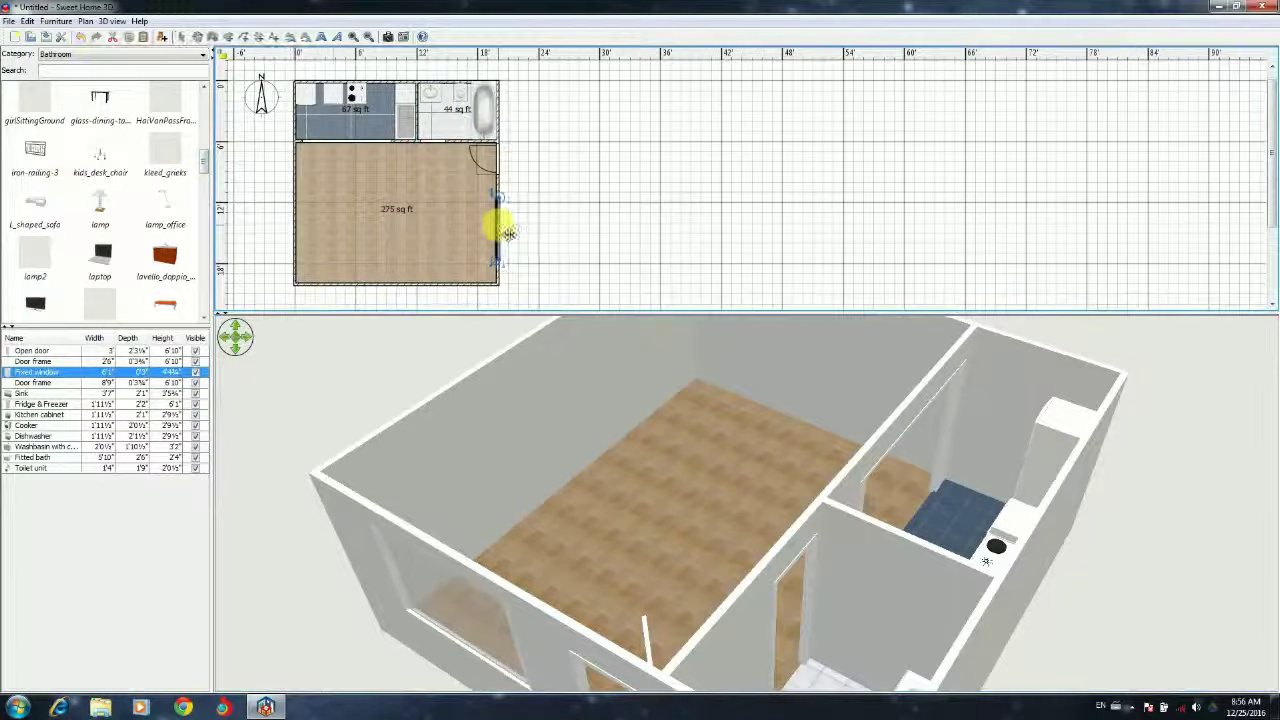
left_click_drag(500, 223, 405, 295)
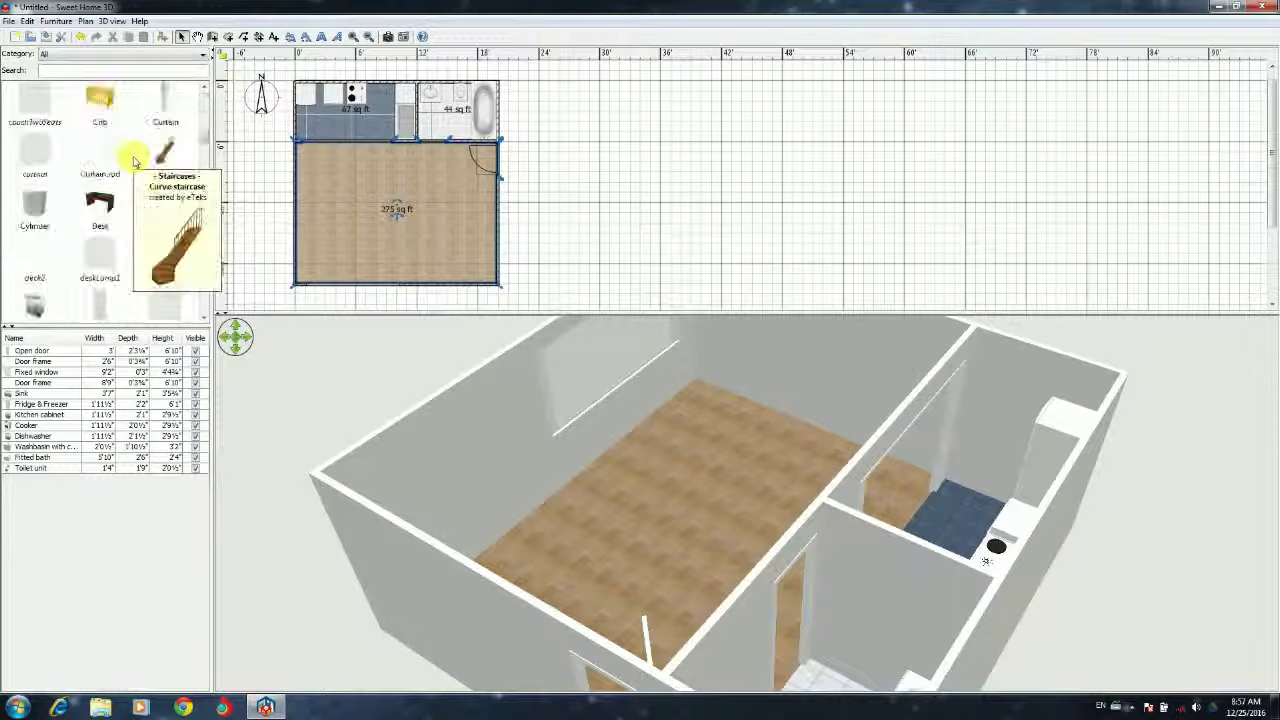
scroll(60, 230, "up", 1)
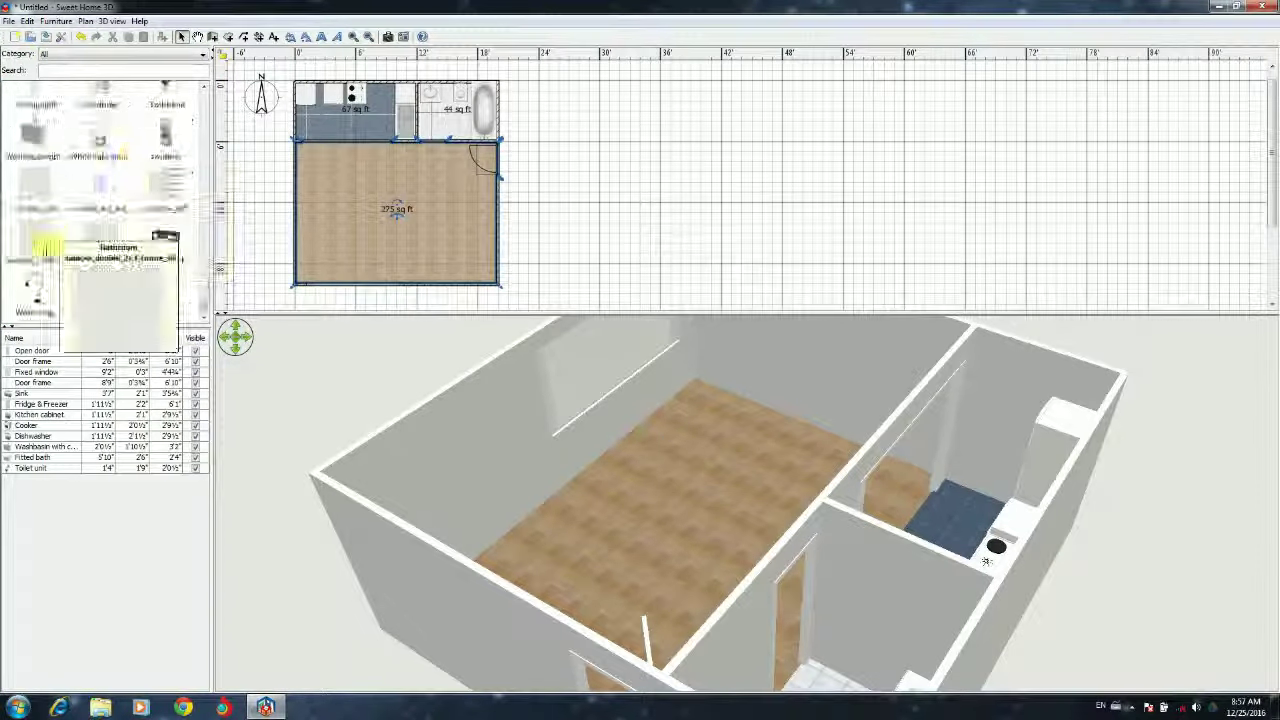
scroll(66, 240, "up", 1)
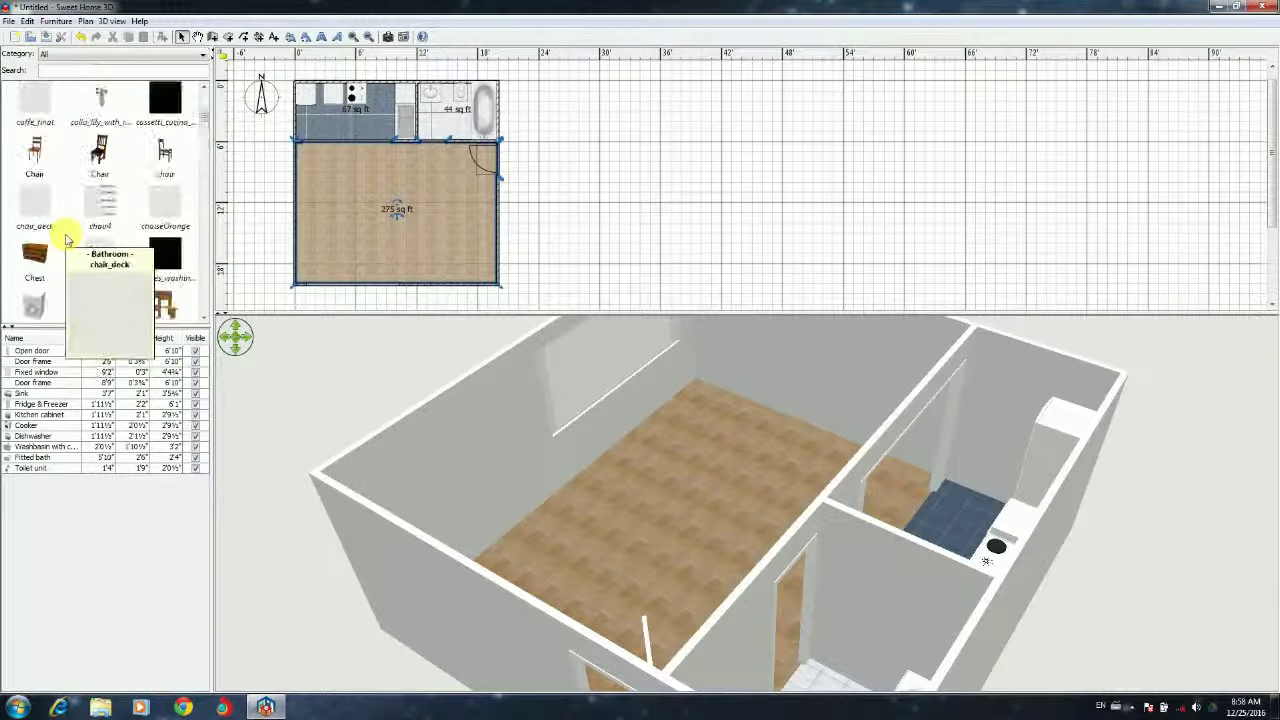
scroll(209, 149, "down", 3)
scroll(209, 143, "down", 2)
scroll(209, 149, "down", 2)
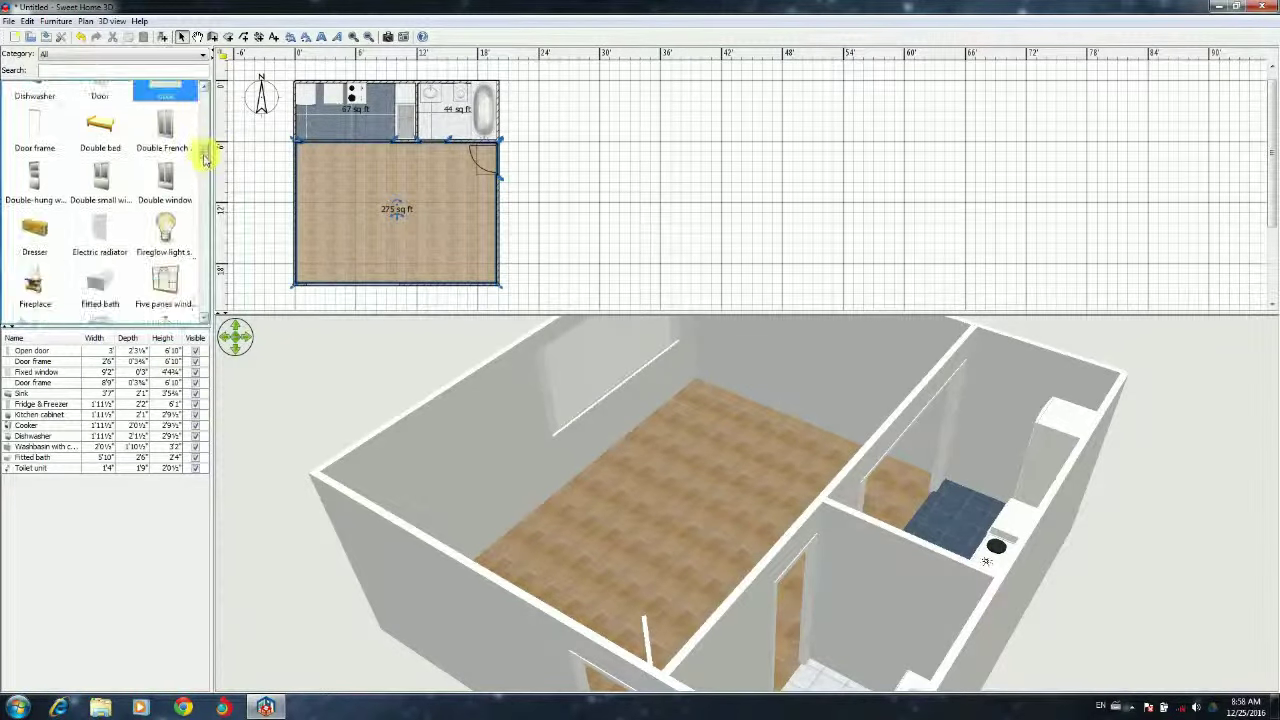
scroll(205, 180, "down", 3)
scroll(205, 182, "down", 2)
scroll(203, 190, "down", 2)
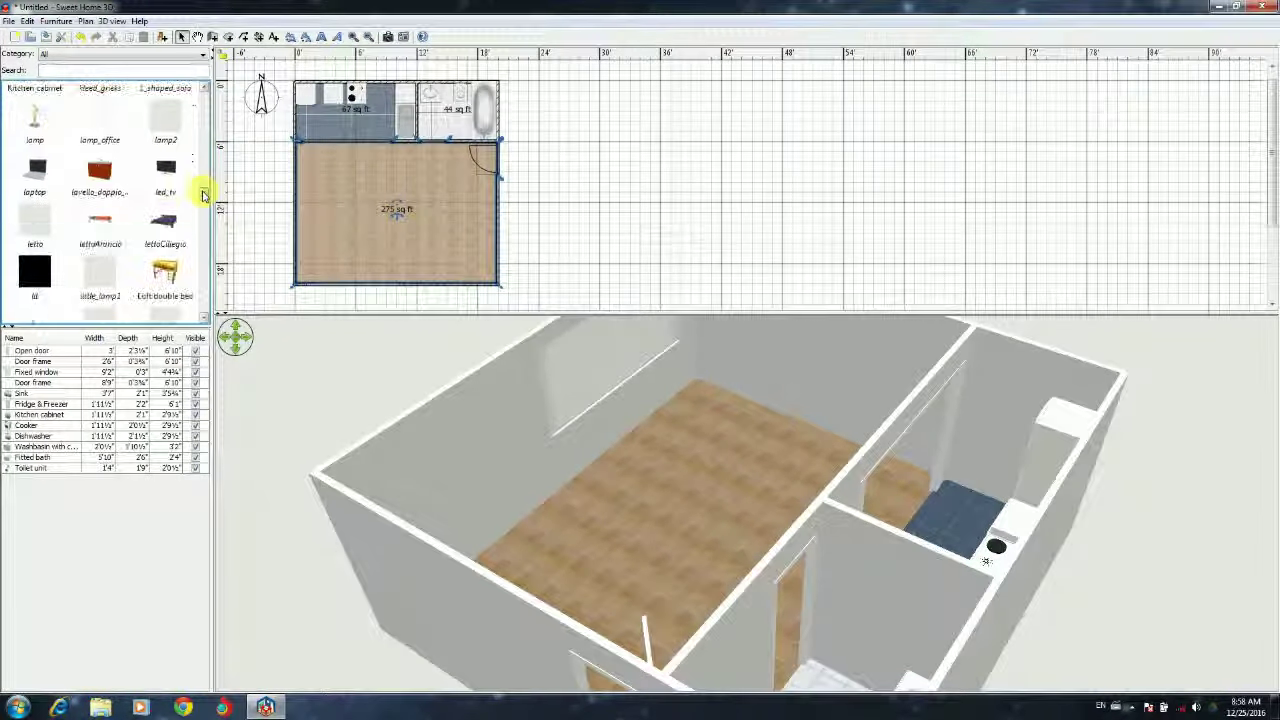
Place the lettoCilegio double bed in the main room
left_click_drag(287, 235, 327, 248)
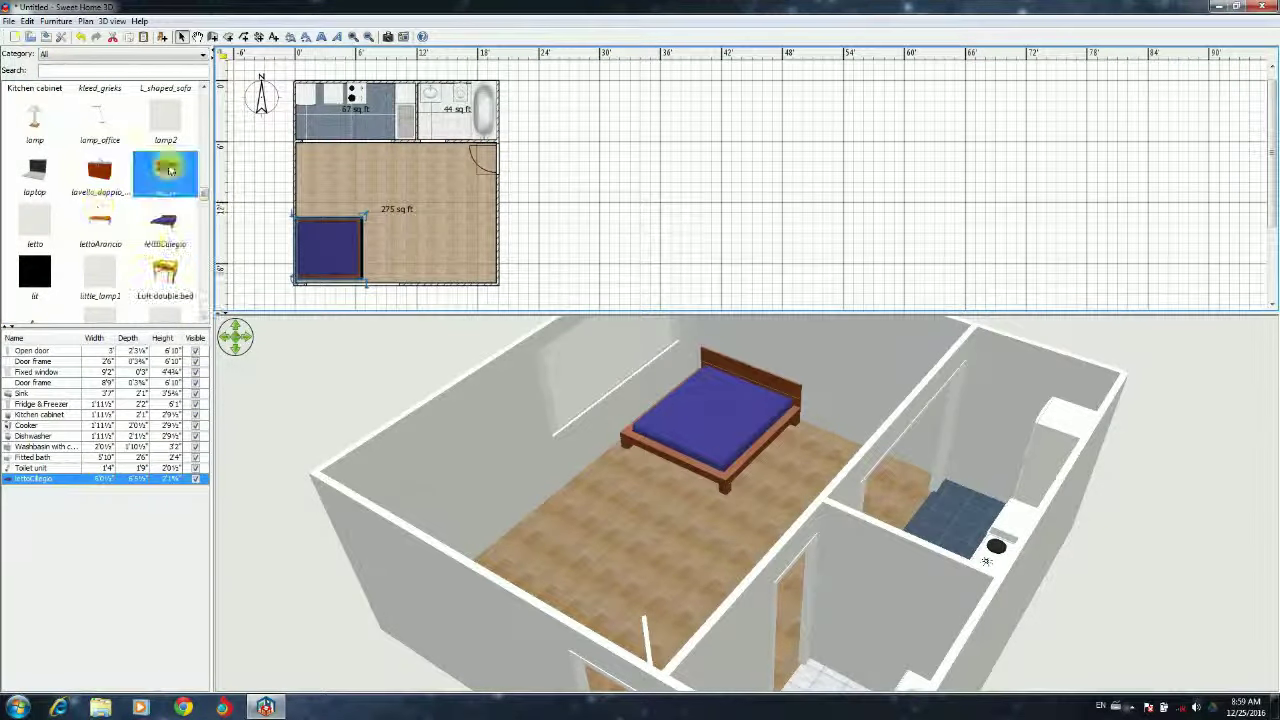
scroll(205, 189, "up", 5)
scroll(205, 189, "up", 5)
scroll(171, 223, "up", 5)
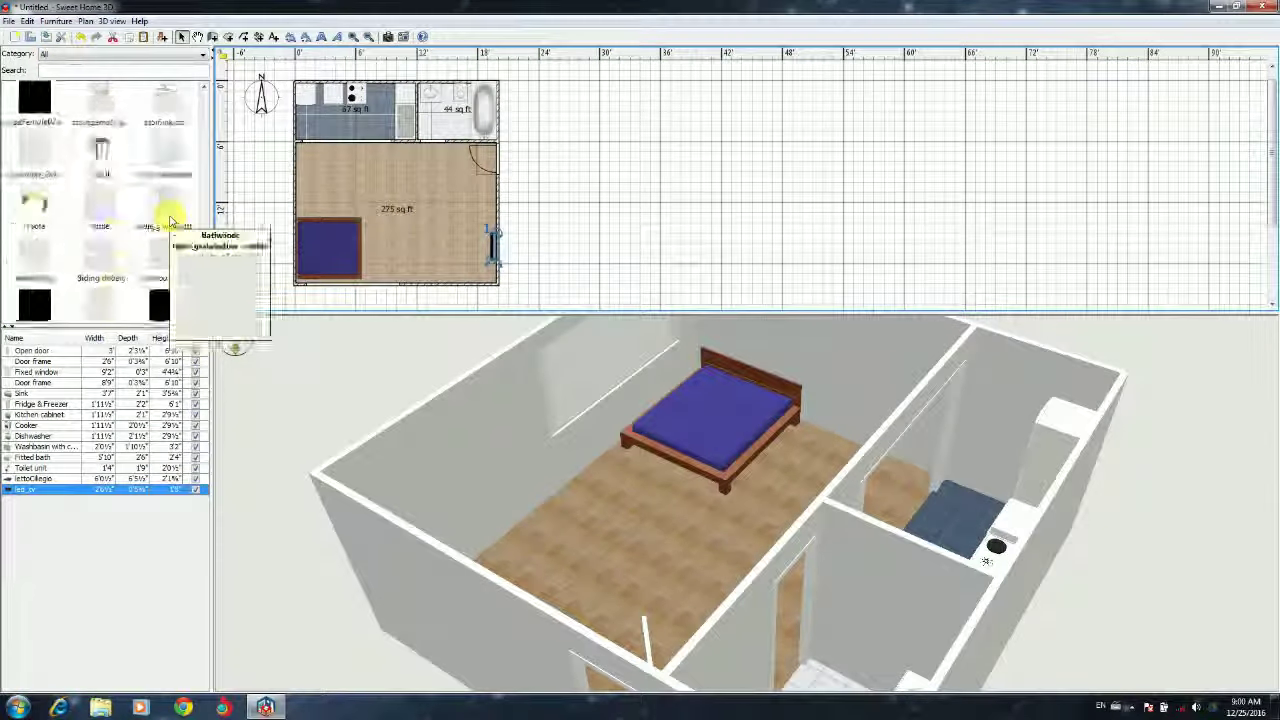
scroll(137, 258, "down", 5)
Add a desk and a dresser, moving the desk against the left wall
mouse_move(165, 210)
left_mouse_down()
mouse_move(427, 238)
mouse_move(455, 260)
left_mouse_up()
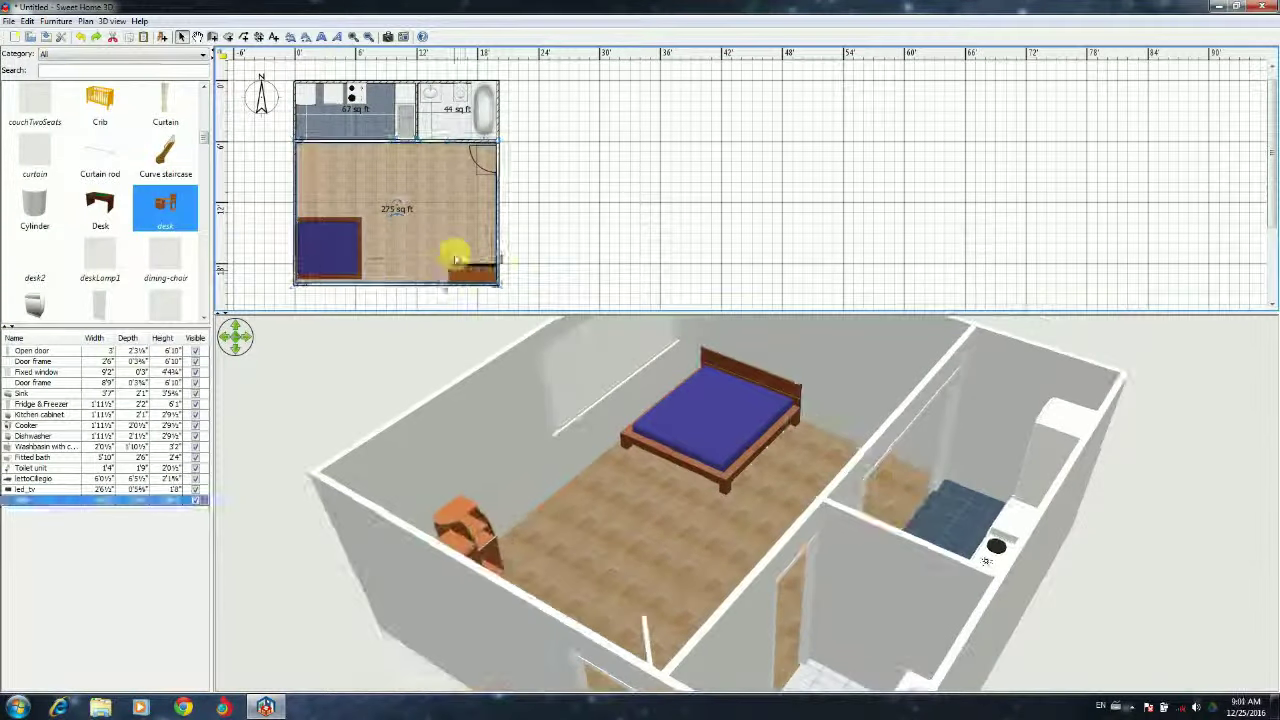
scroll(100, 200, "down", 5)
mouse_move(34, 305)
left_mouse_down()
mouse_move(448, 210)
mouse_move(498, 240)
left_mouse_up()
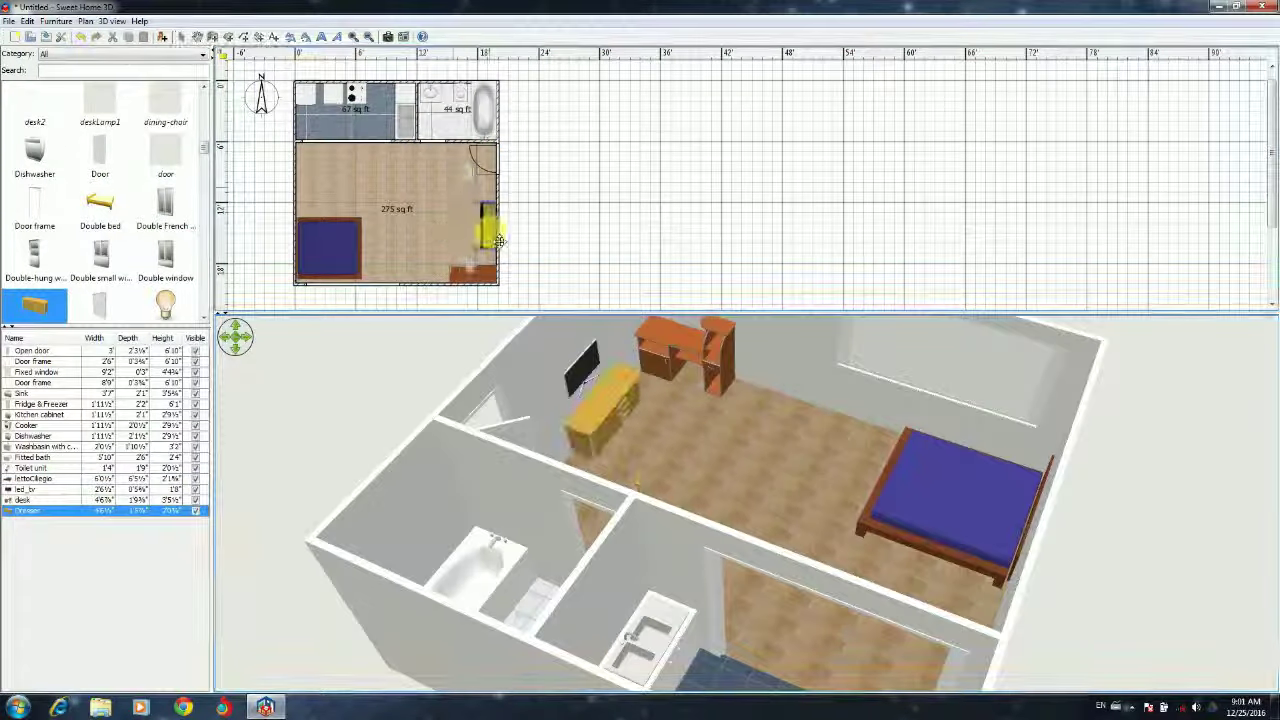
mouse_move(488, 280)
left_mouse_down()
mouse_move(306, 181)
mouse_move(357, 150)
left_mouse_up()
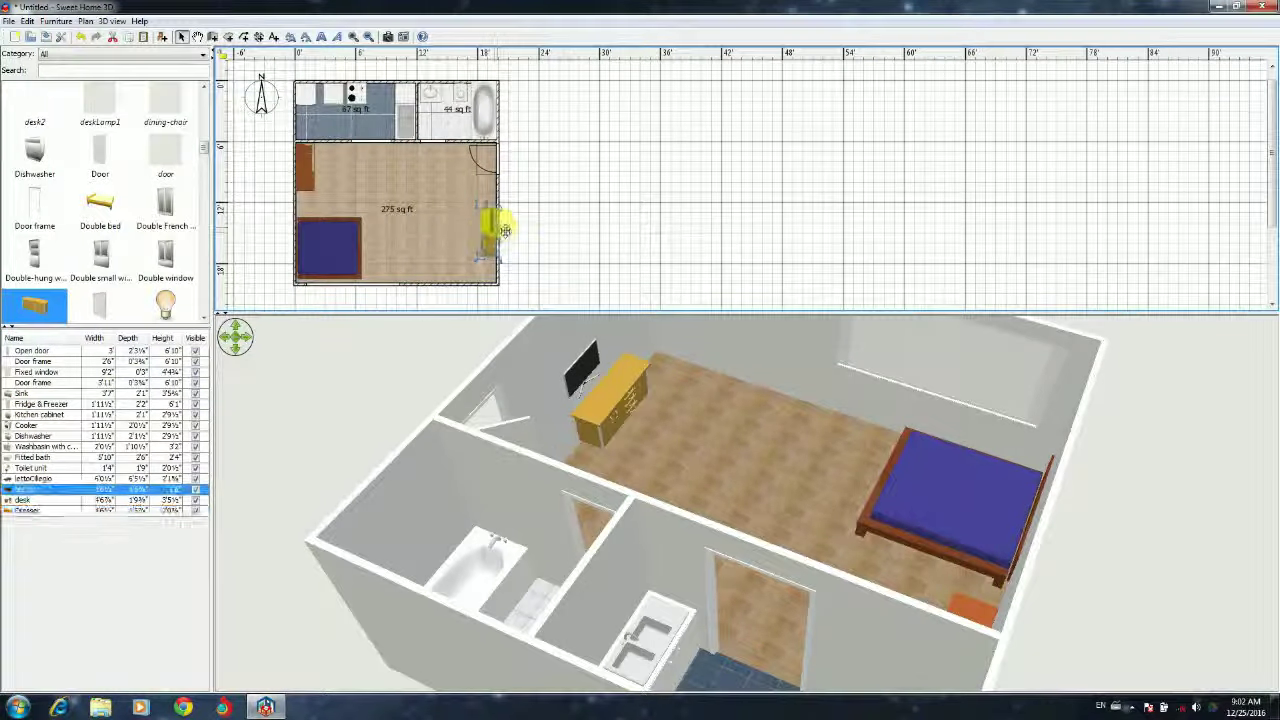
scroll(578, 396, "up", 5)
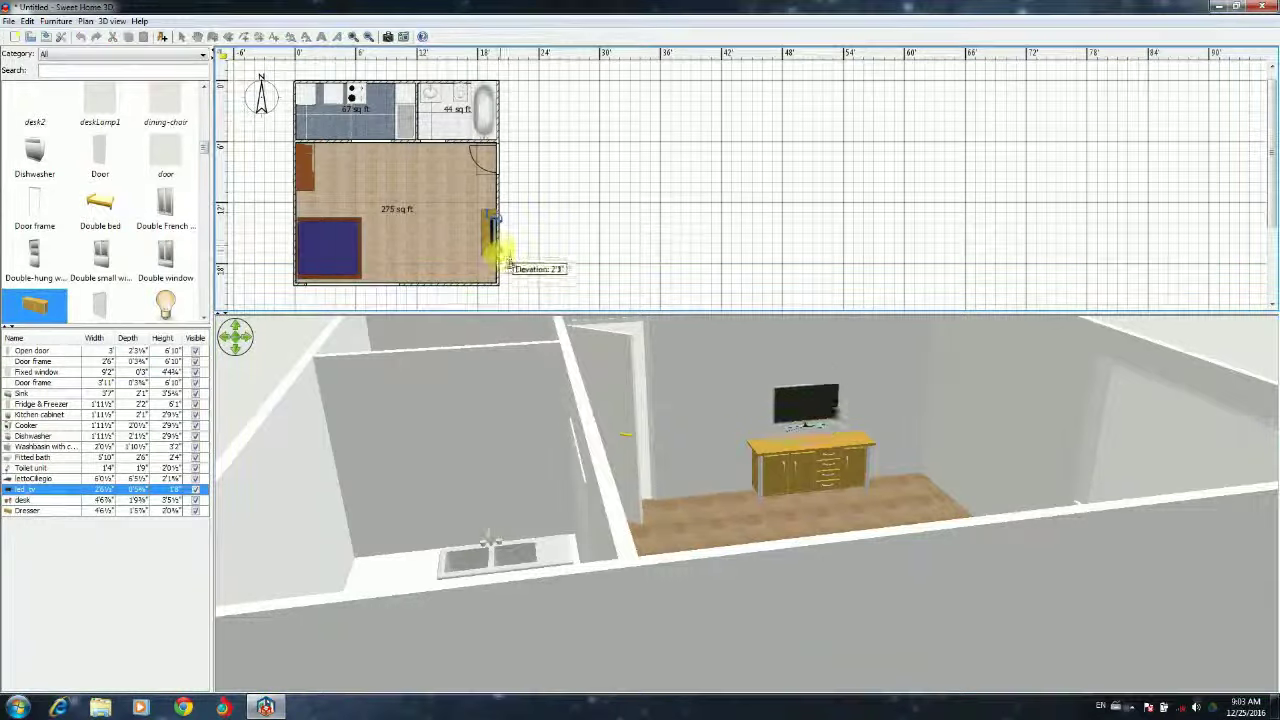
scroll(100, 220, "down", 5)
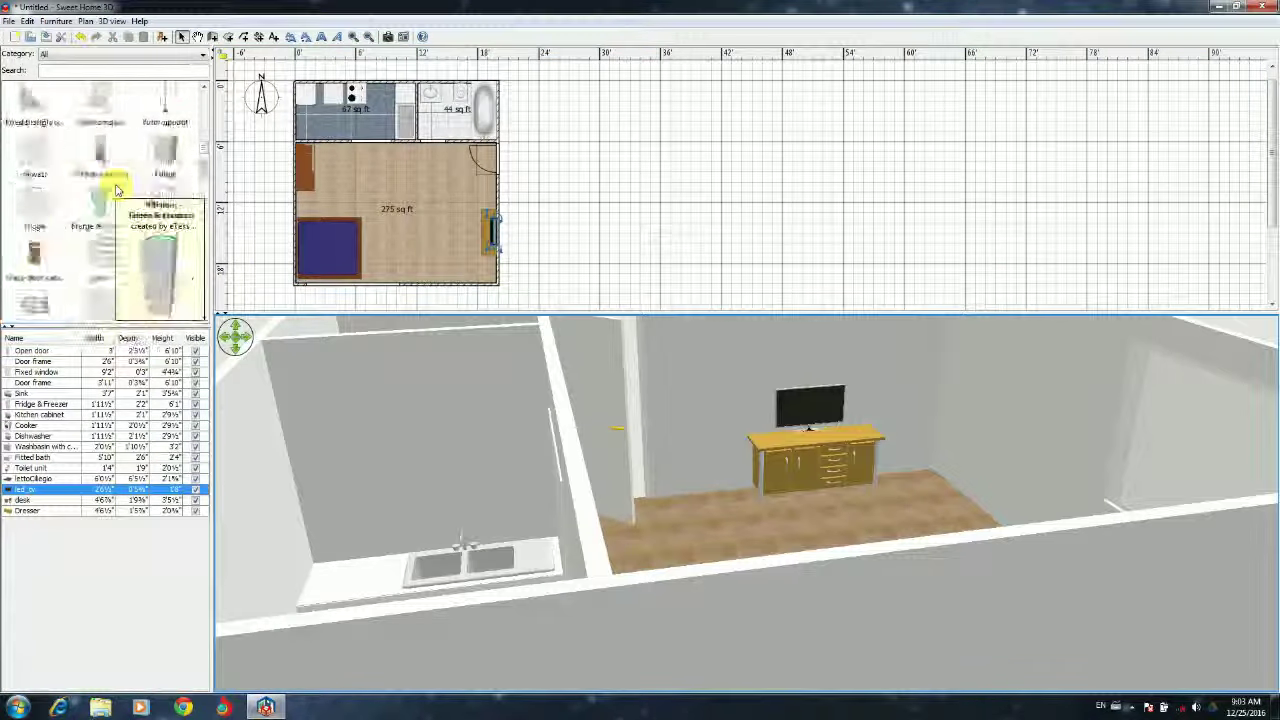
Place a halogen light in the main room and check its properties
left_click(100, 255)
left_click_drag(297, 207, 299, 203)
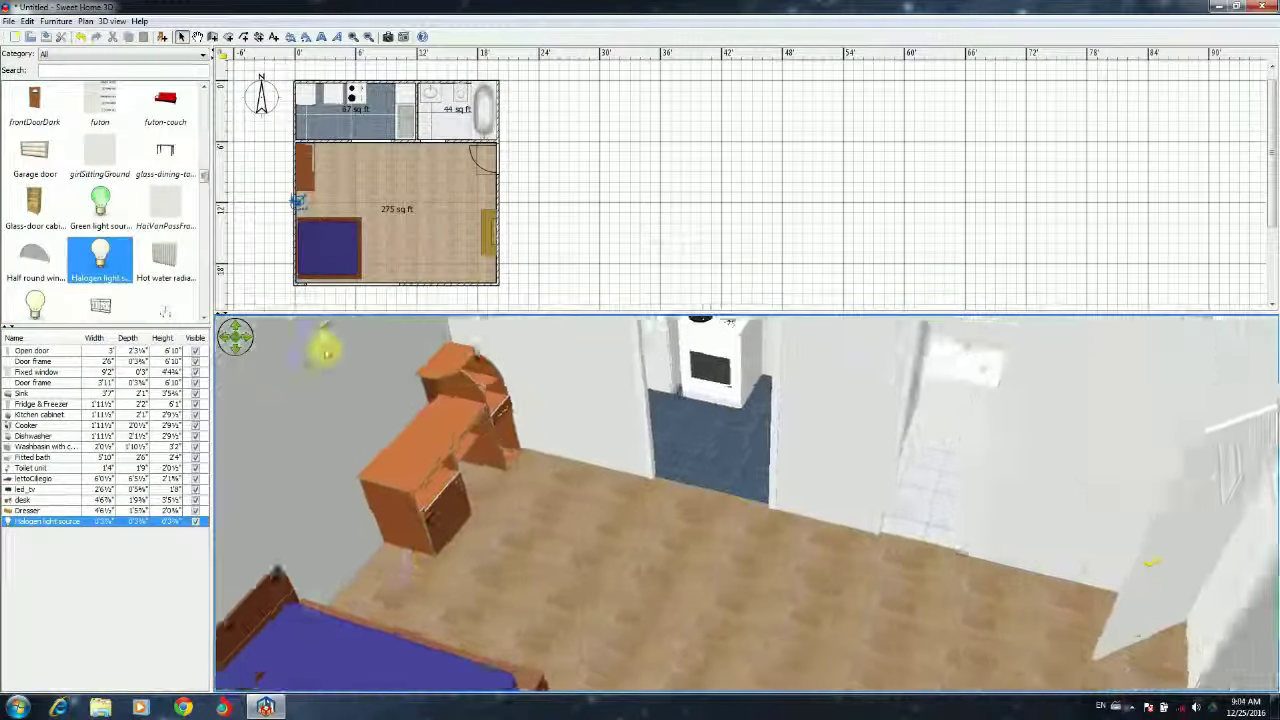
double_click(299, 203)
left_click(612, 447)
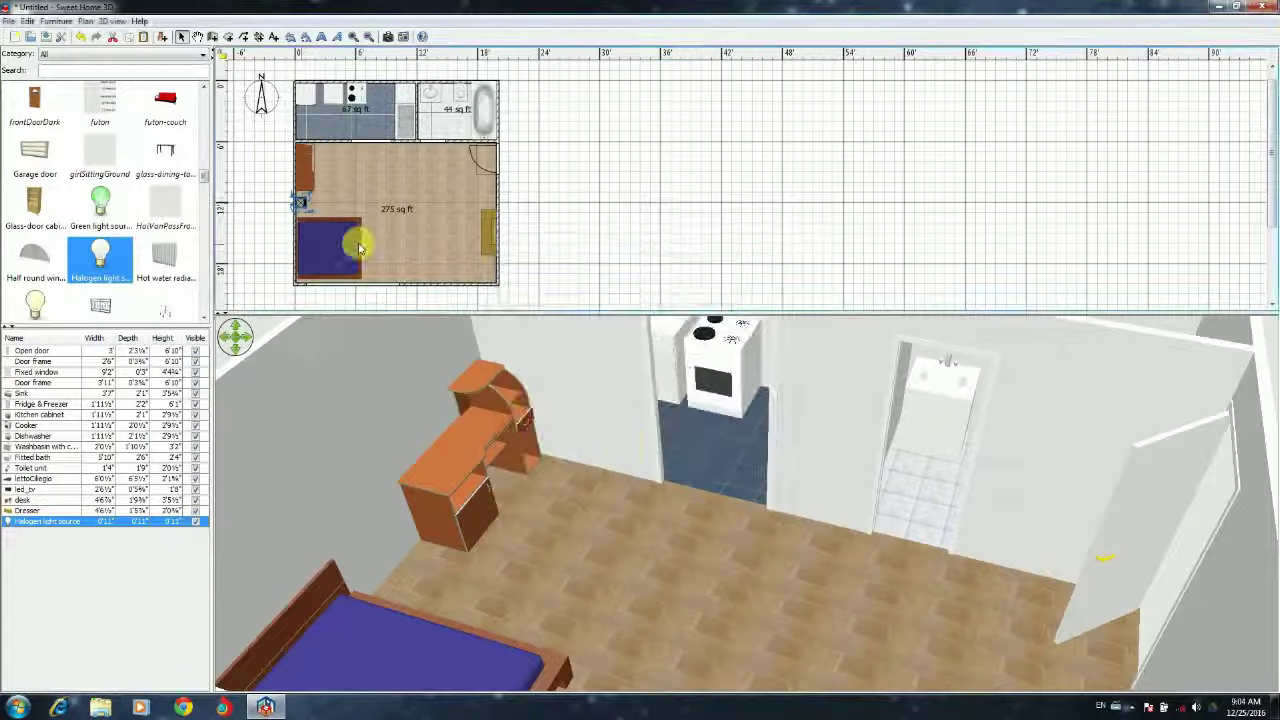
Add an incandescent light and a half-round window
left_click_drag(35, 300, 423, 278)
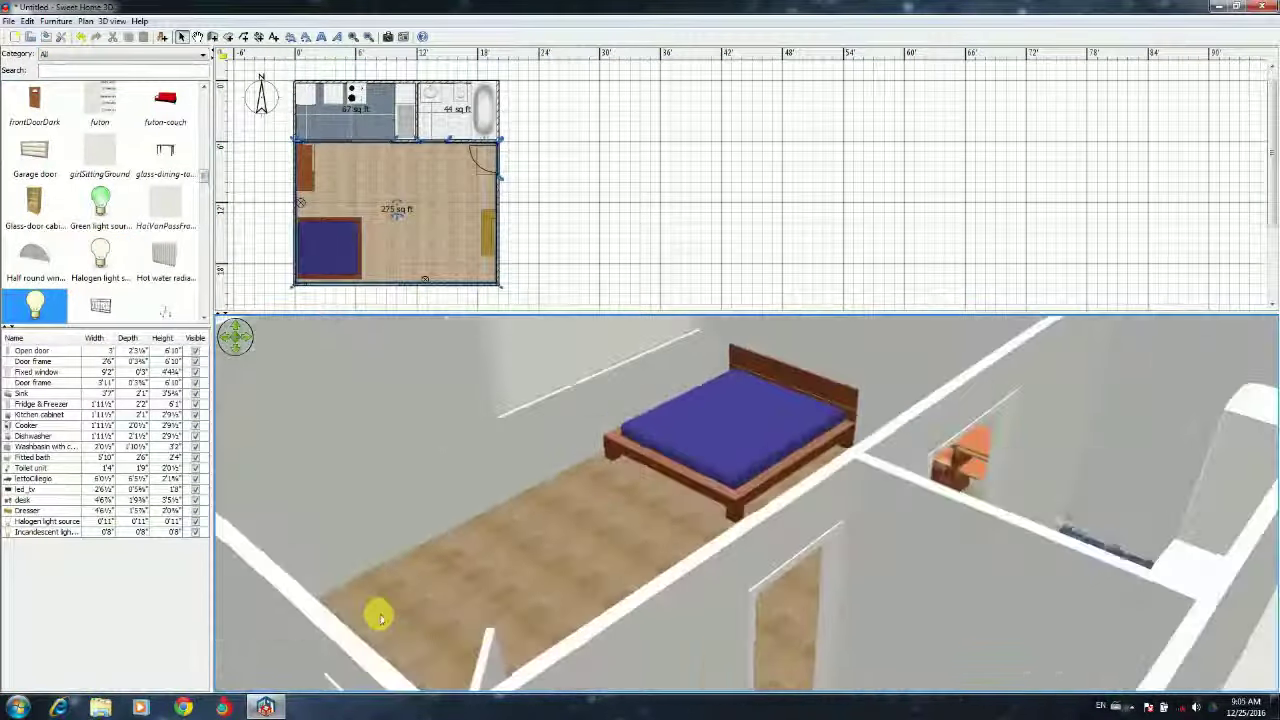
scroll(75, 172, "down", 3)
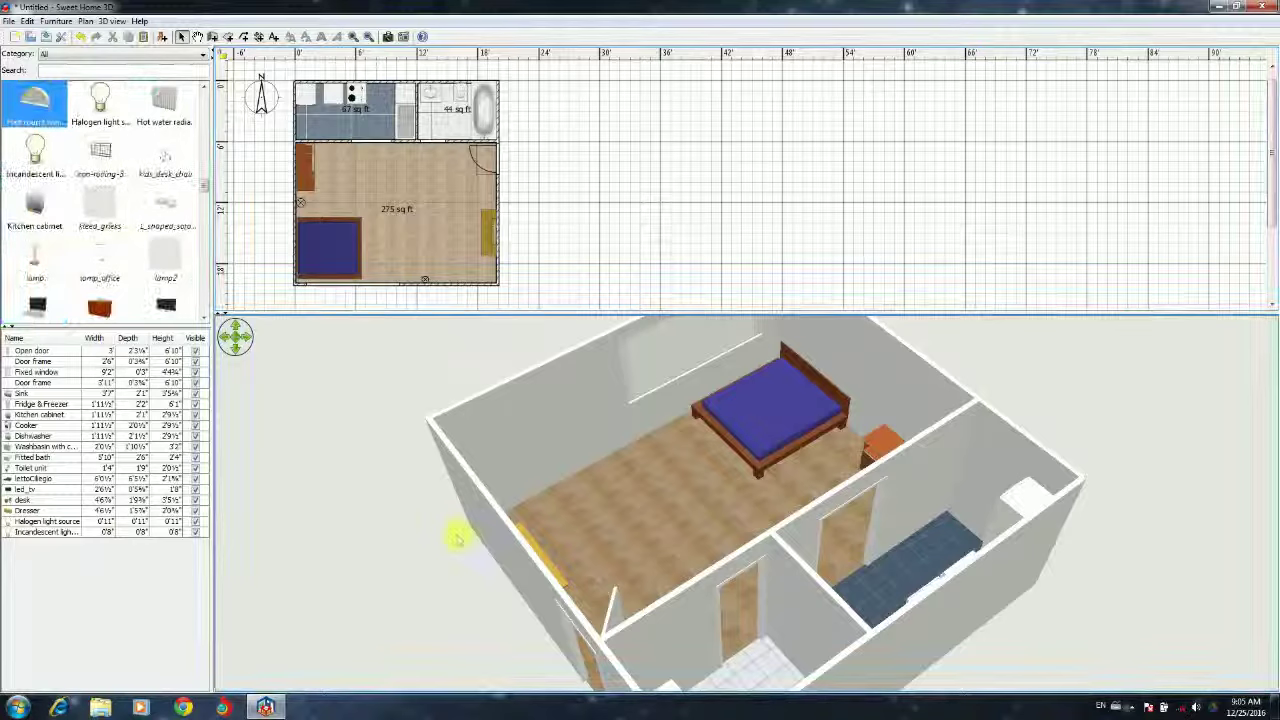
mouse_move(35, 100)
left_mouse_down()
mouse_move(500, 103)
mouse_move(510, 133)
left_mouse_up()
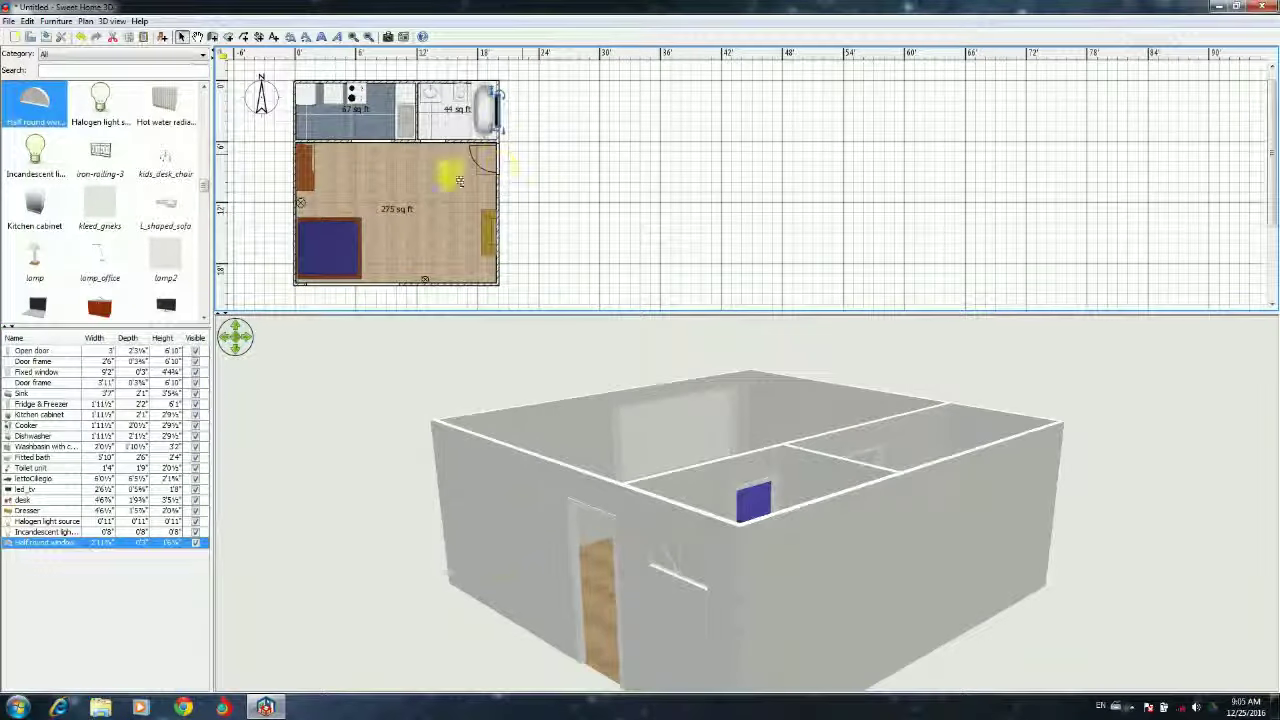
left_click_drag(552, 462, 677, 506)
Set a calla lily and roses vase on the dresser
scroll(98, 250, "down", 5)
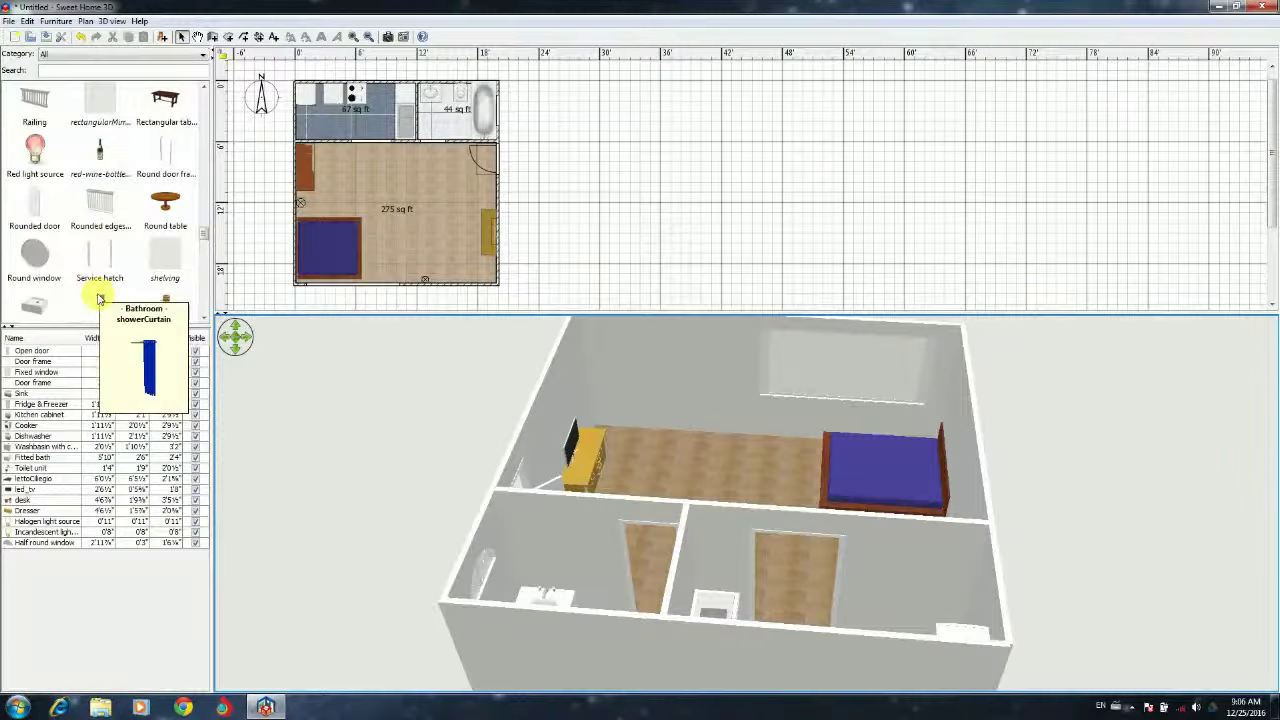
scroll(100, 290, "up", 10)
scroll(110, 300, "up", 5)
mouse_move(100, 207)
left_mouse_down()
mouse_move(485, 215)
mouse_move(503, 228)
left_mouse_up()
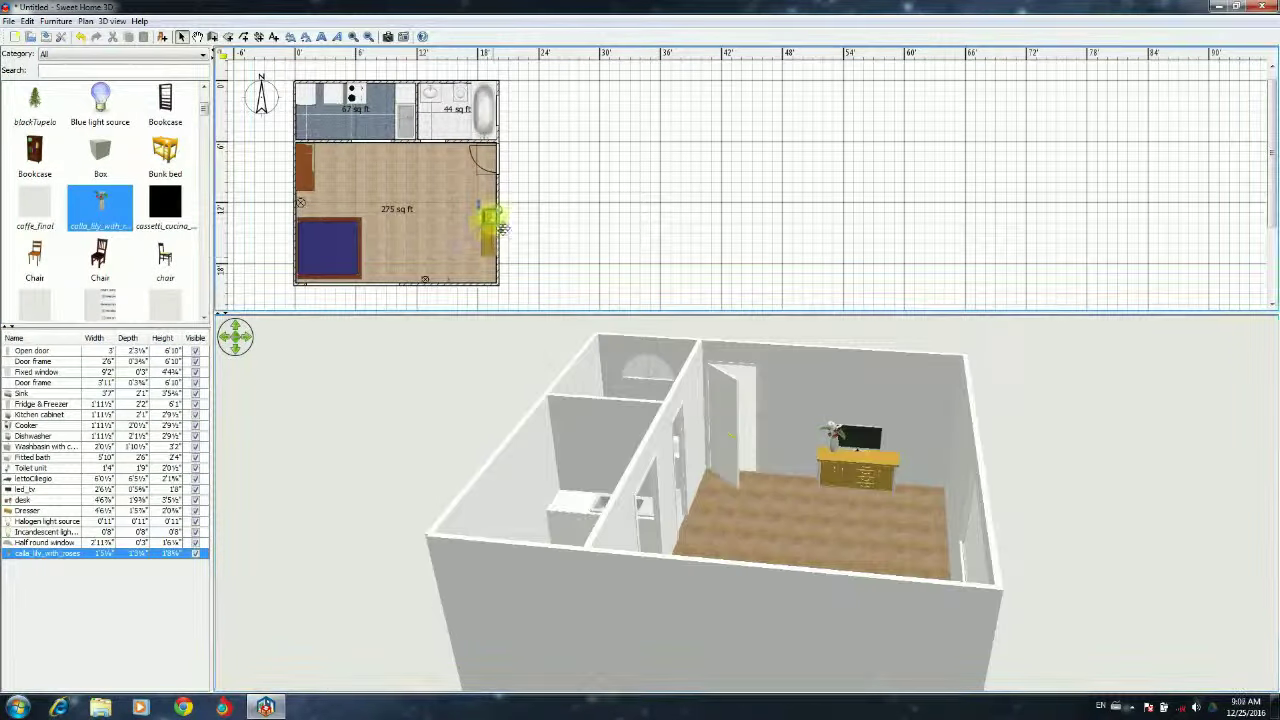
Hang a picture on the left wall above the bed
scroll(105, 255, "down", 5)
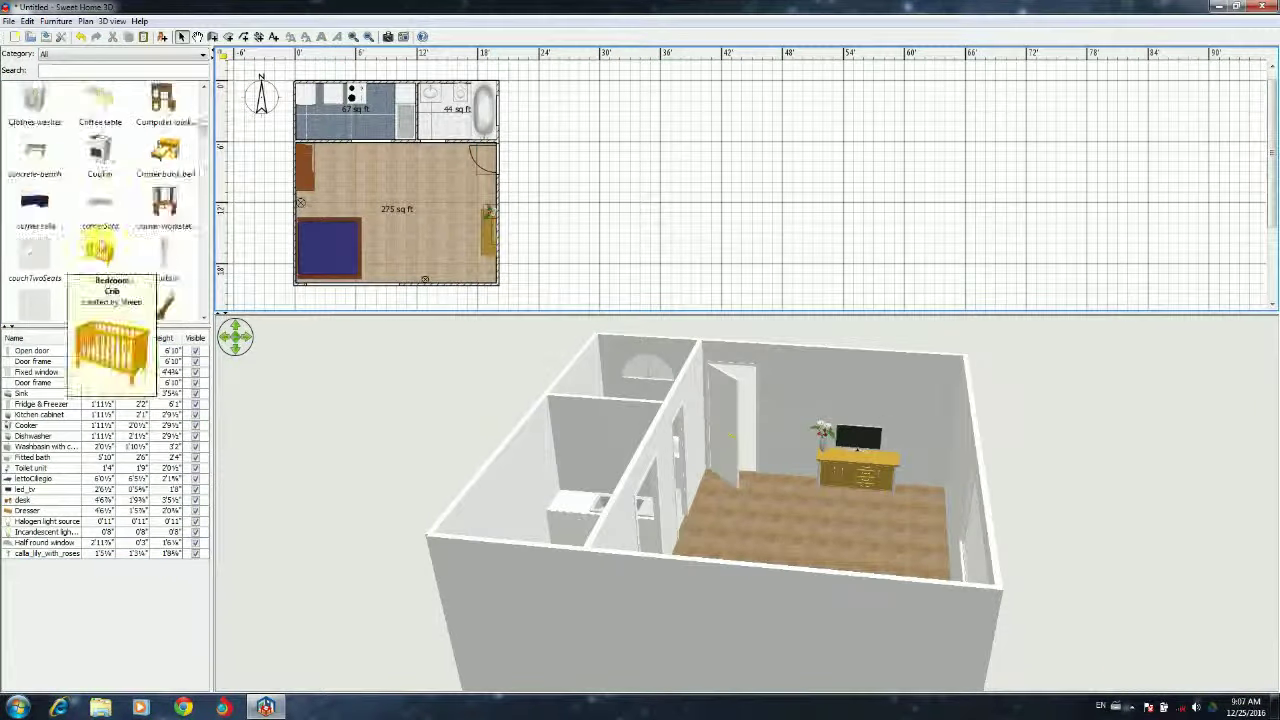
scroll(105, 255, "down", 5)
scroll(100, 250, "down", 5)
scroll(80, 240, "down", 5)
left_click_drag(165, 155, 278, 243)
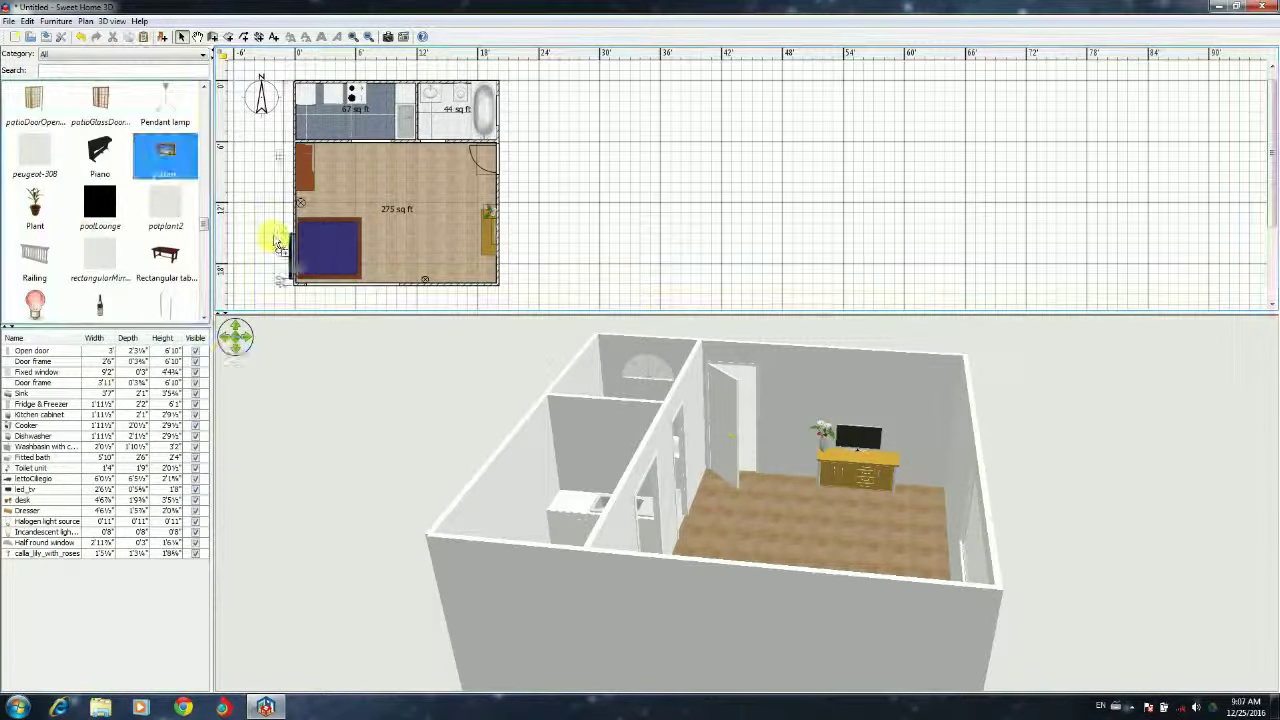
left_click_drag(689, 551, 291, 205)
mouse_move(700, 580)
left_mouse_down()
mouse_move(580, 540)
mouse_move(251, 194)
left_mouse_up()
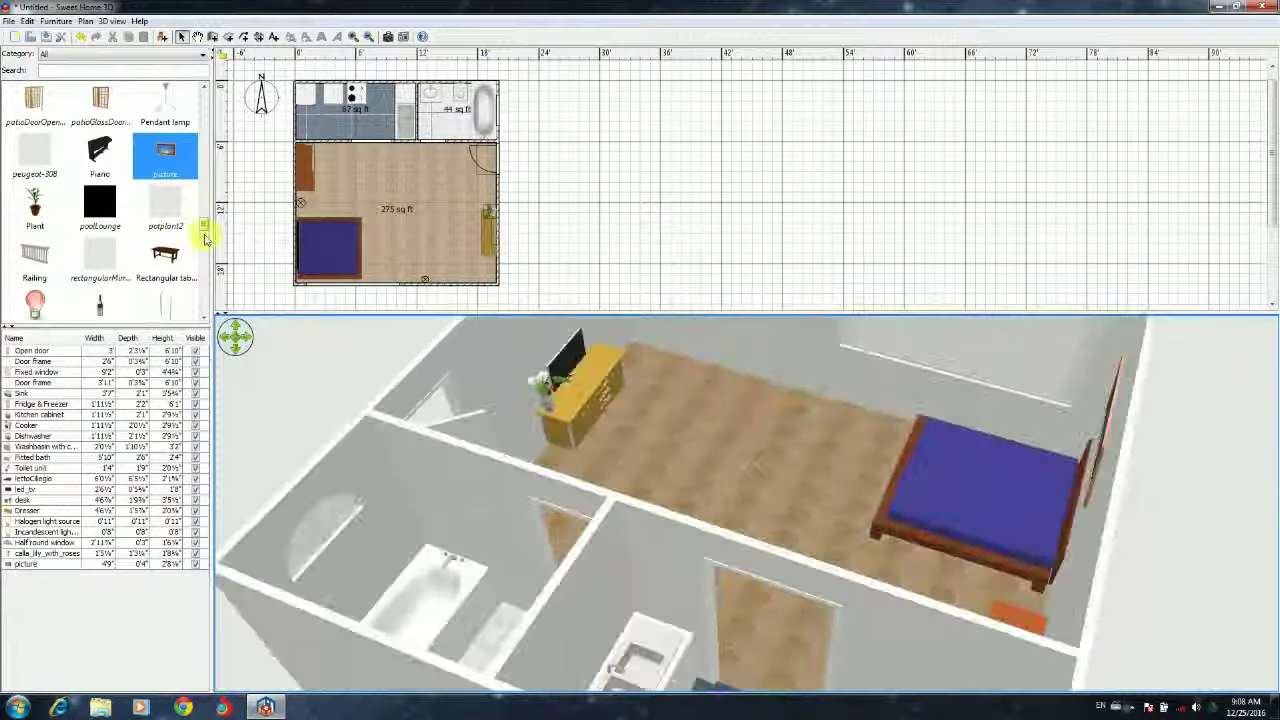
scroll(120, 250, "down", 5)
scroll(165, 295, "down", 5)
left_click_drag(204, 295, 206, 188)
Place a bedside table next to the bed
left_click_drag(302, 214, 302, 214)
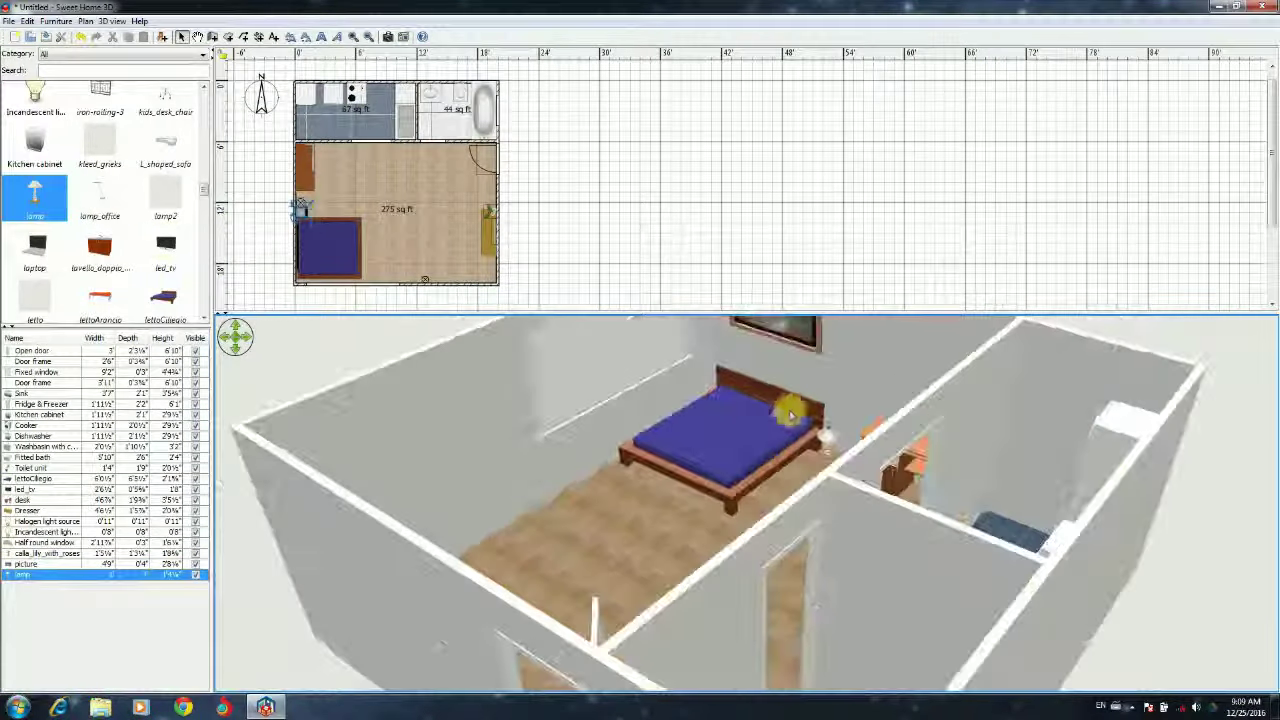
scroll(110, 200, "up", 5)
scroll(110, 190, "up", 3)
scroll(115, 180, "up", 3)
mouse_move(160, 205)
left_mouse_down()
mouse_move(318, 212)
mouse_move(310, 284)
left_mouse_up()
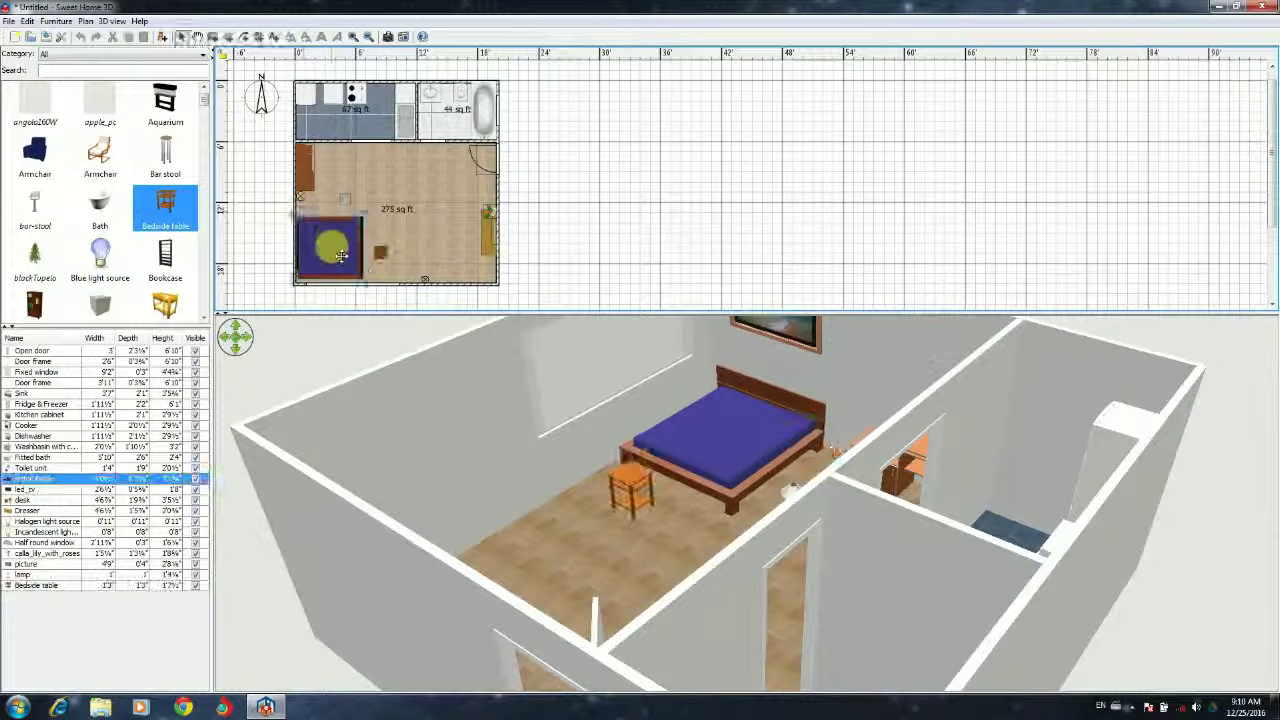
double_click(310, 284)
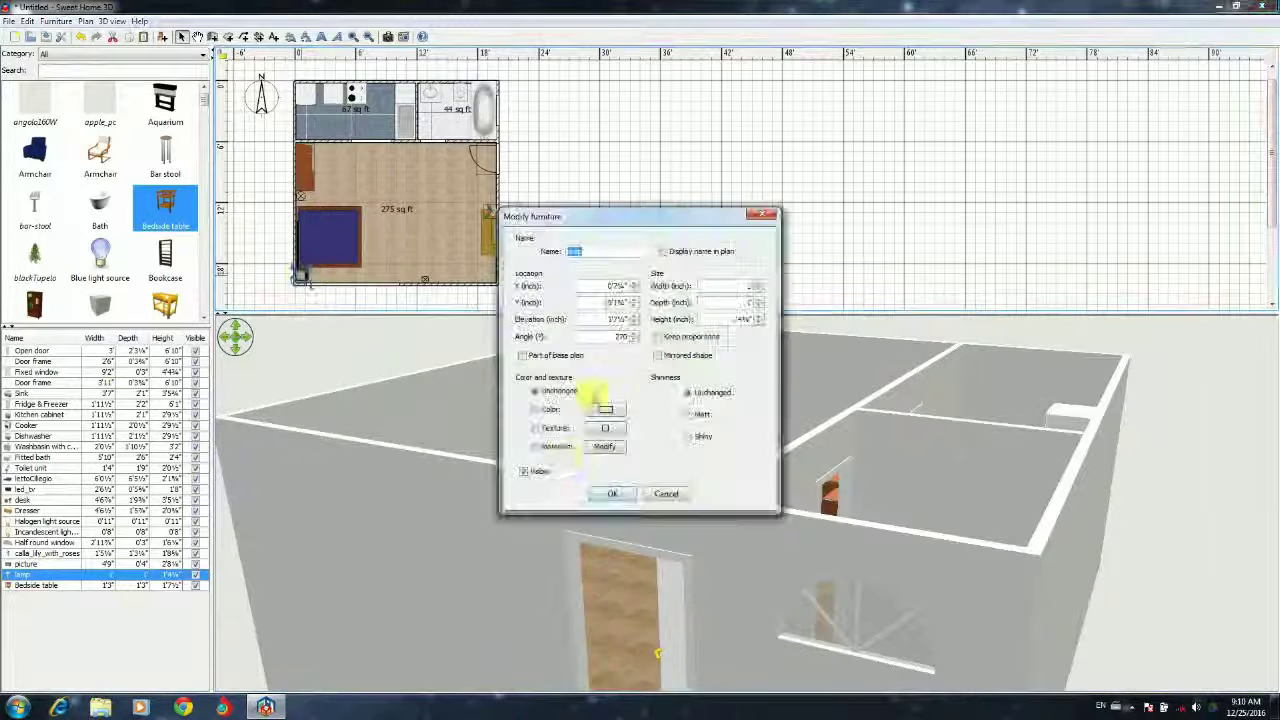
left_click(603, 491)
Add a mid-century bench turned to run along the bottom wall
scroll(160, 195, "down", 3)
scroll(165, 200, "down", 3)
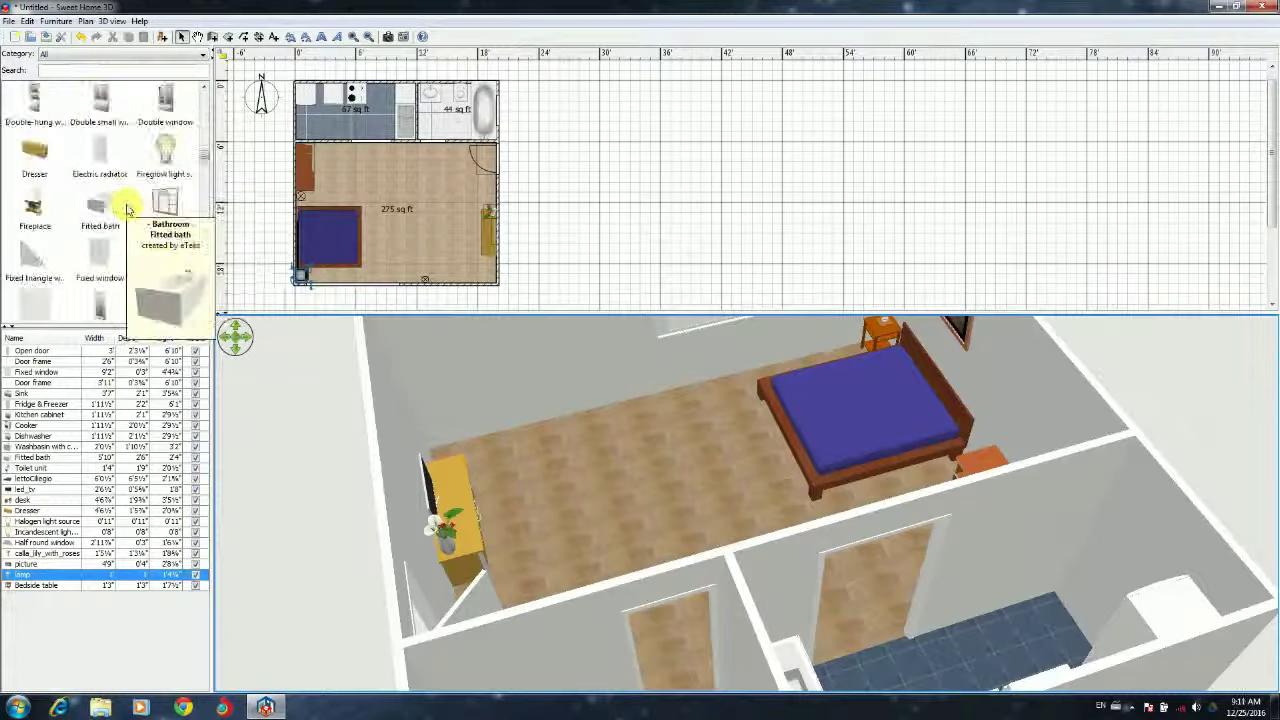
scroll(165, 200, "down", 3)
scroll(167, 203, "down", 3)
left_click_drag(167, 203, 412, 250)
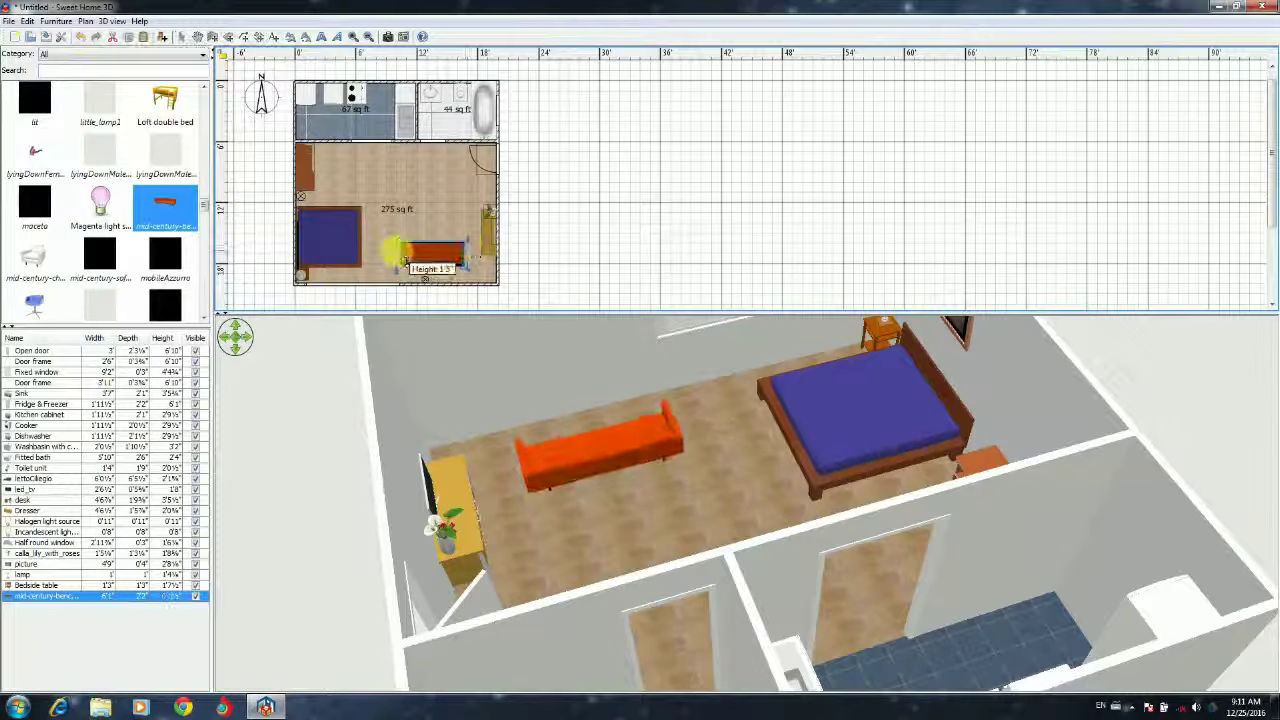
left_click_drag(400, 255, 430, 268)
left_click_drag(594, 466, 727, 411)
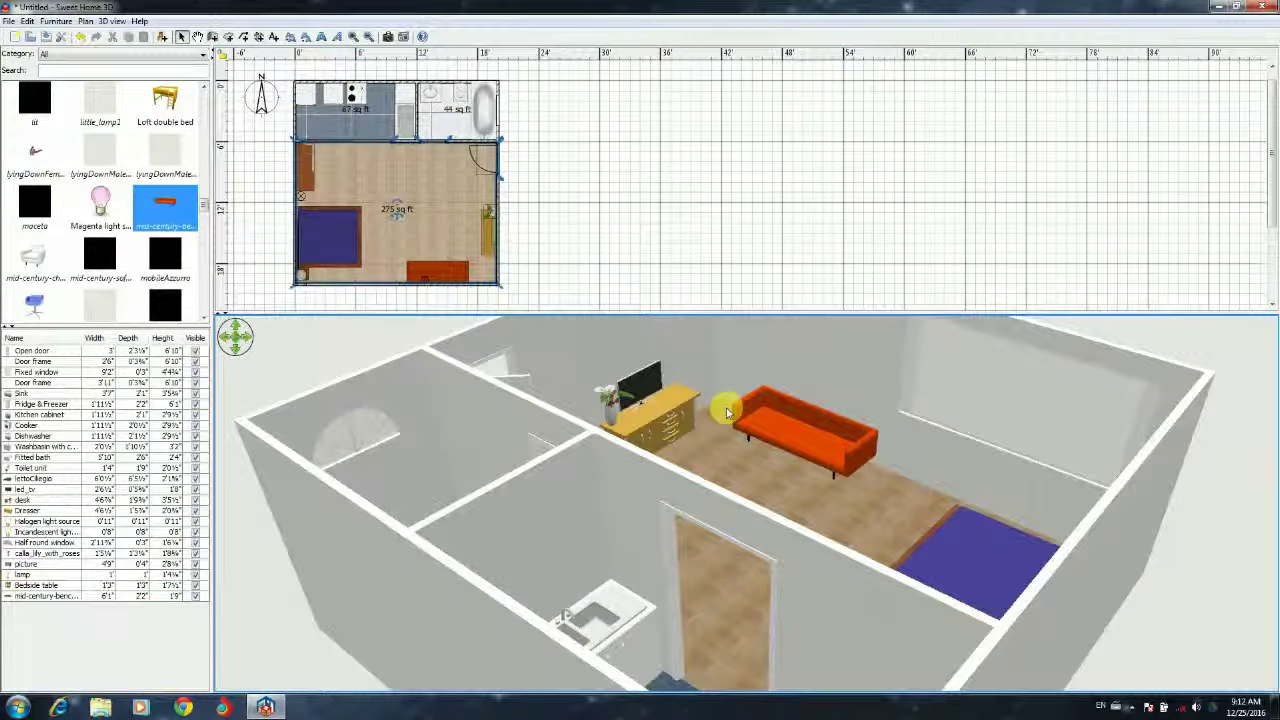
mouse_move(600, 480)
left_mouse_down()
mouse_move(386, 463)
mouse_move(251, 583)
left_mouse_up()
Lay the reclining woman figure on the bed
left_click(34, 155)
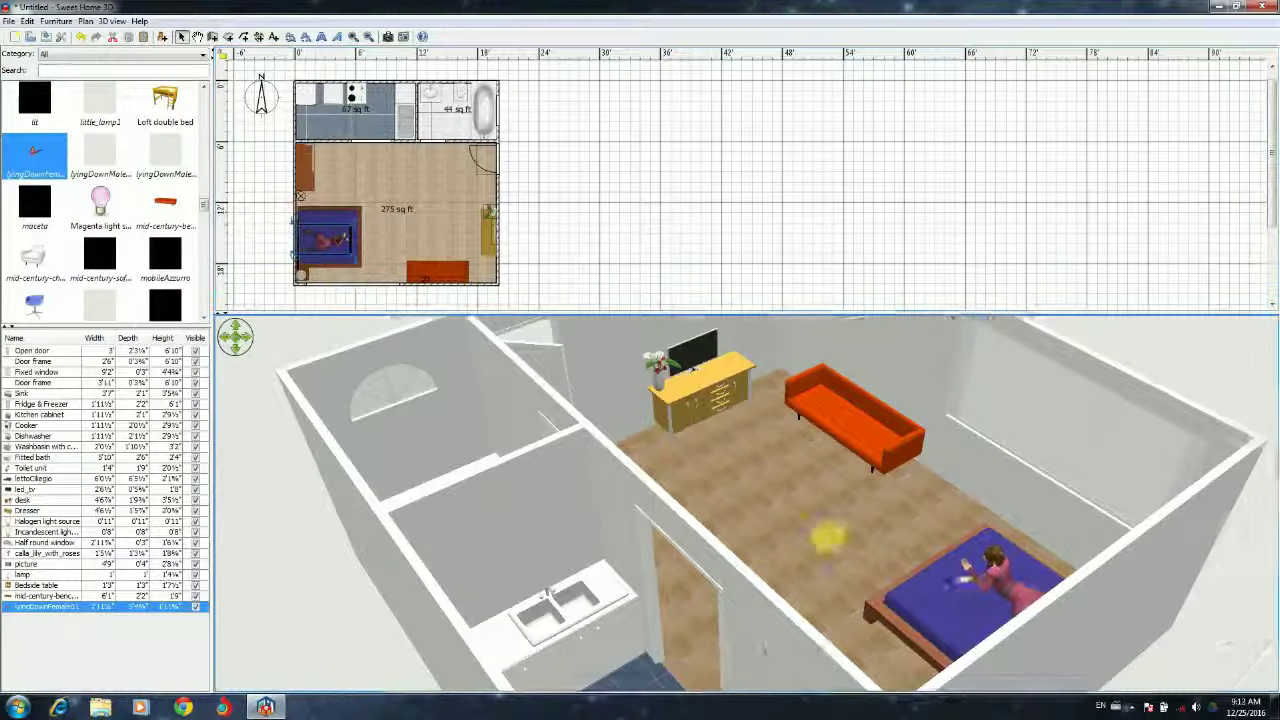
mouse_move(829, 529)
left_mouse_down()
mouse_move(706, 459)
mouse_move(960, 460)
left_mouse_up()
scroll(100, 200, "down", 3)
scroll(120, 180, "down", 3)
scroll(128, 170, "up", 5)
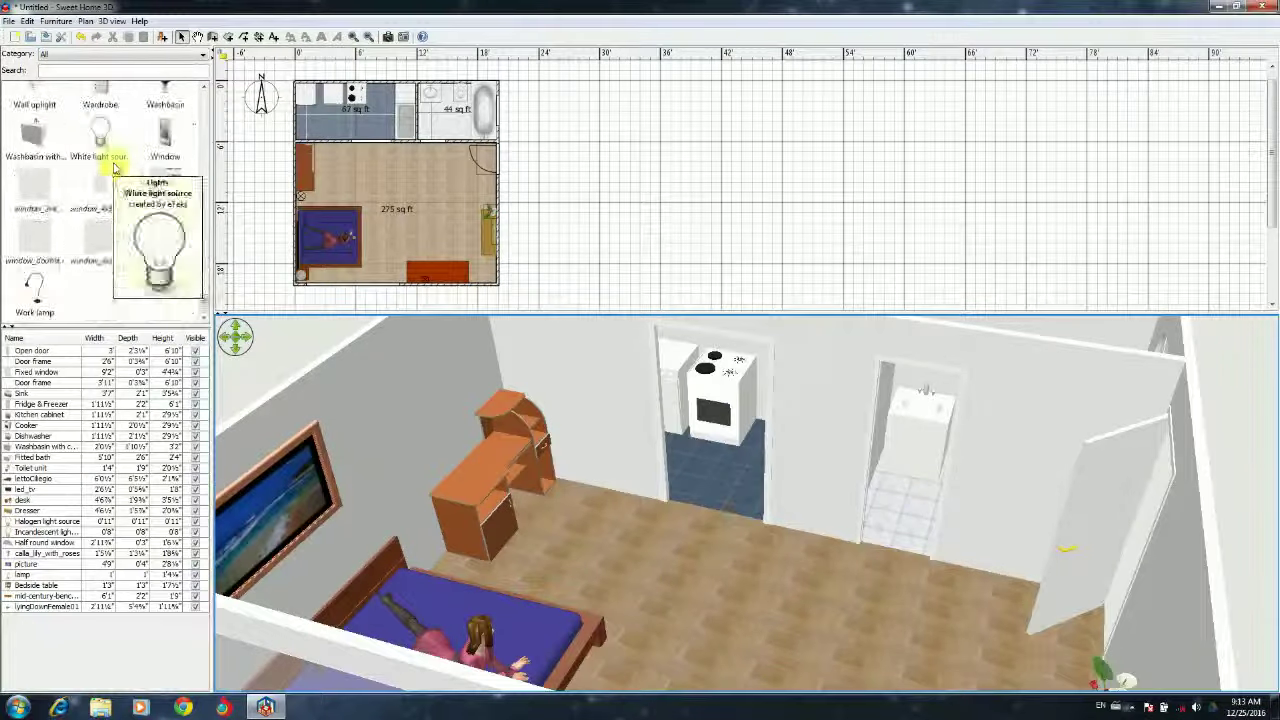
scroll(128, 205, "up", 5)
left_click_drag(208, 134, 210, 215)
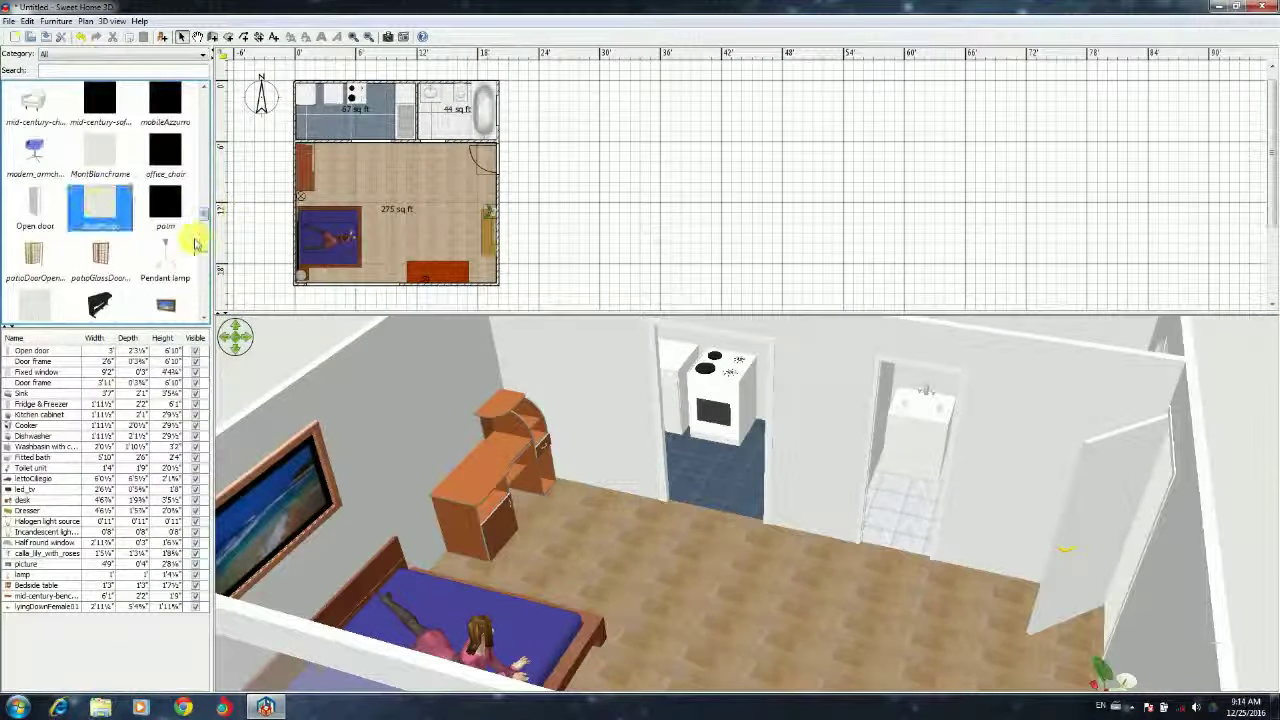
Hang the pendant lamp in the middle of the bedroom
mouse_move(165, 255)
left_mouse_down()
mouse_move(380, 228)
mouse_move(400, 208)
left_mouse_up()
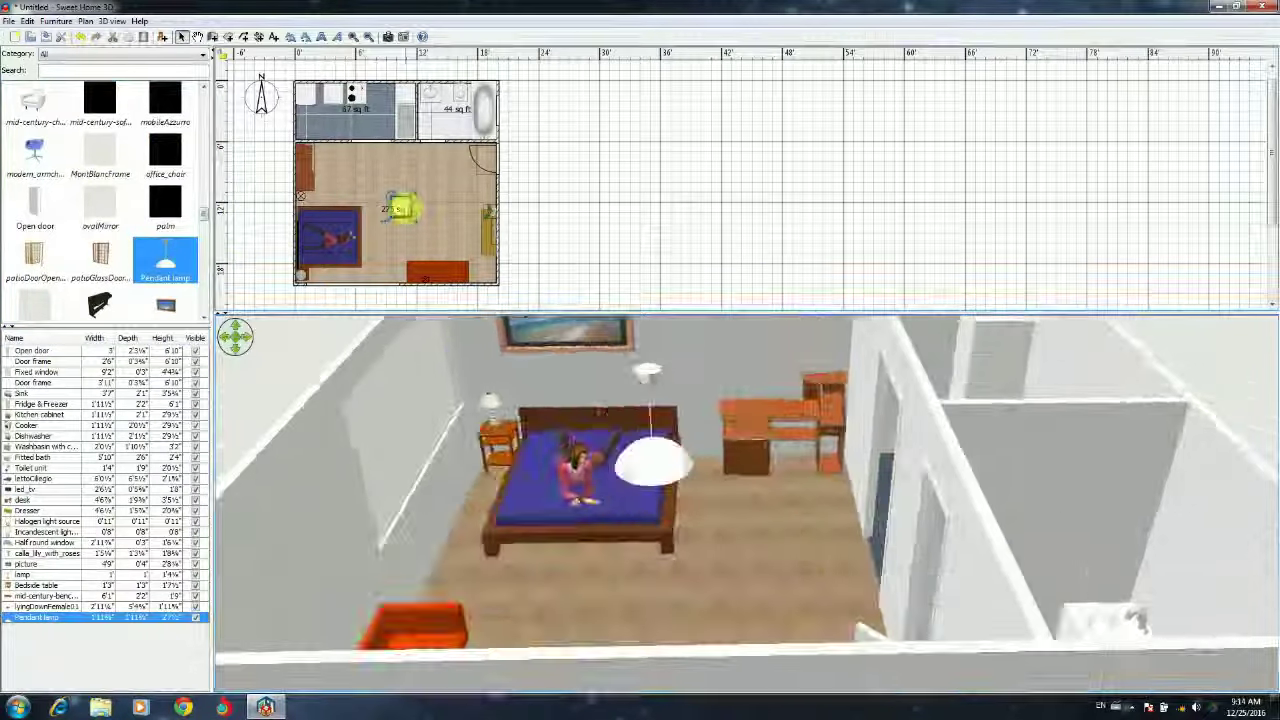
mouse_move(480, 340)
left_mouse_down()
mouse_move(534, 385)
mouse_move(609, 494)
mouse_move(503, 383)
left_mouse_up()
left_click(313, 158)
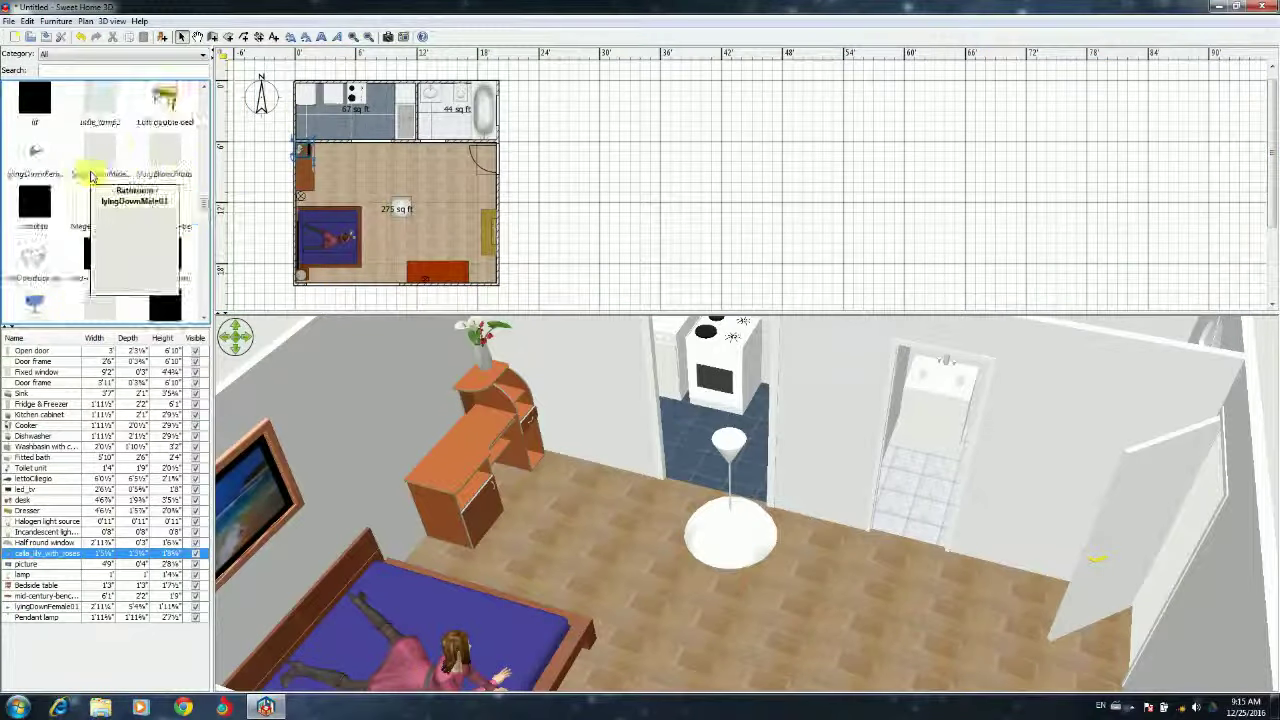
Search the catalog for 'app' and drop apple_pc onto the bedroom desk
left_click(113, 70)
type("app")
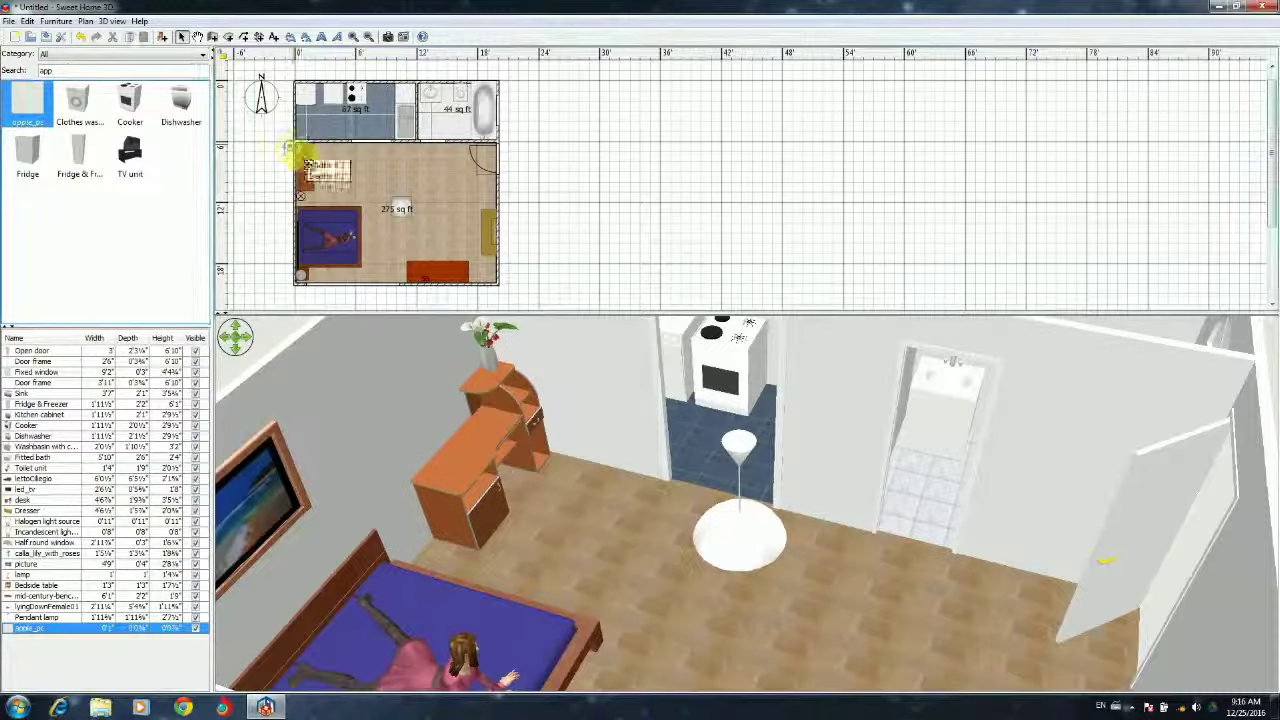
left_click_drag(291, 155, 311, 180)
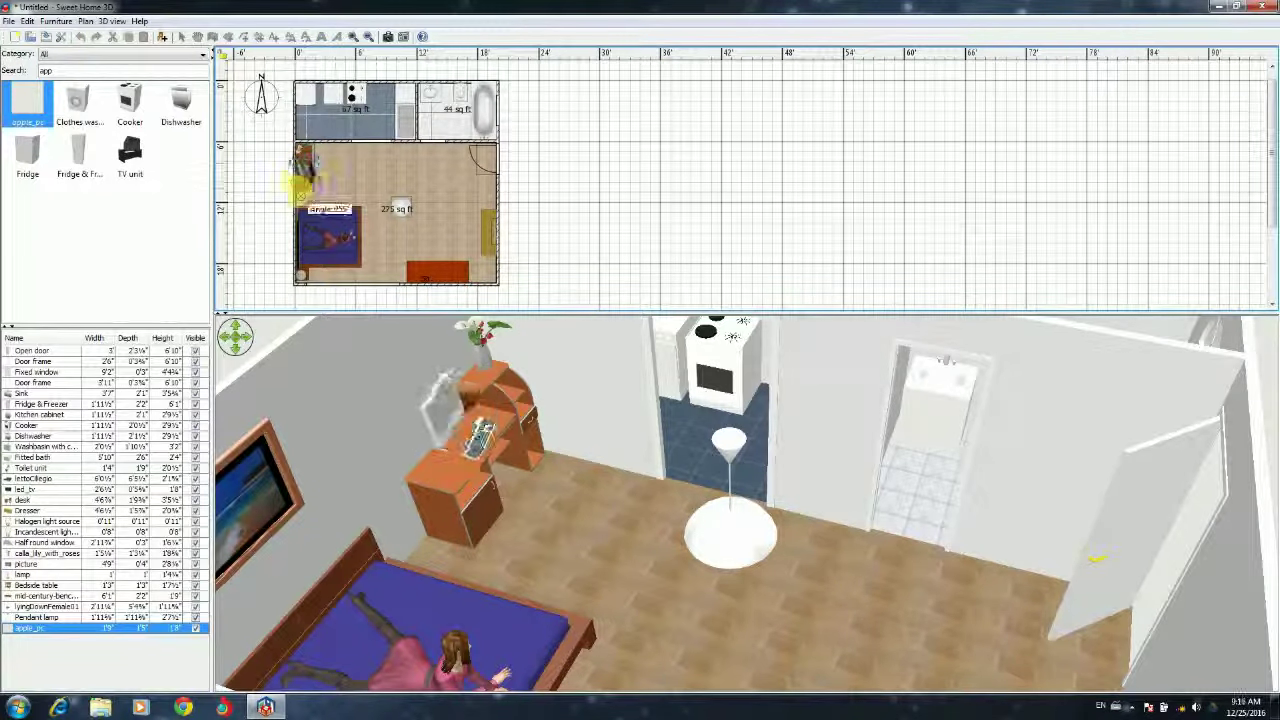
In virtual visit view, raise the apple_pc computer onto the desk top
key("ctrl+shift+v")
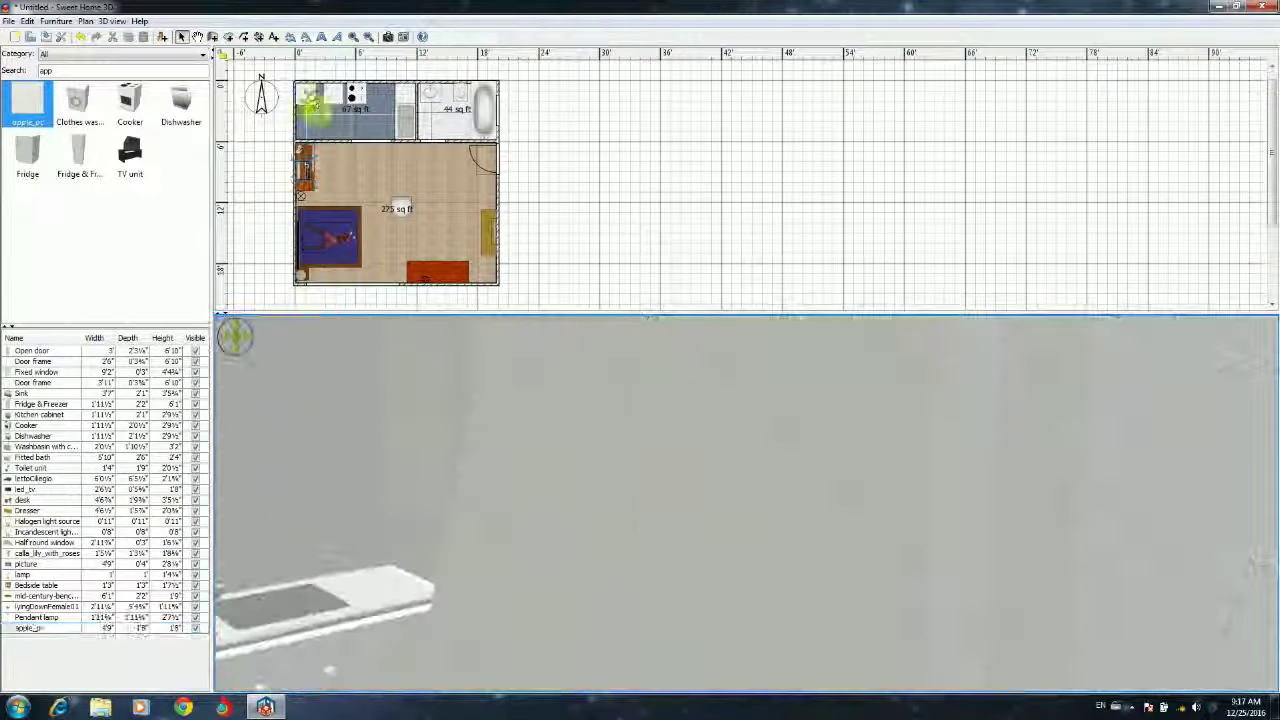
mouse_move(360, 200)
left_mouse_down()
mouse_move(378, 190)
mouse_move(371, 166)
left_mouse_up()
mouse_move(497, 497)
left_mouse_down()
mouse_move(650, 503)
mouse_move(560, 500)
left_mouse_up()
left_click(303, 166)
left_click_drag(300, 172, 294, 163)
left_click(400, 585)
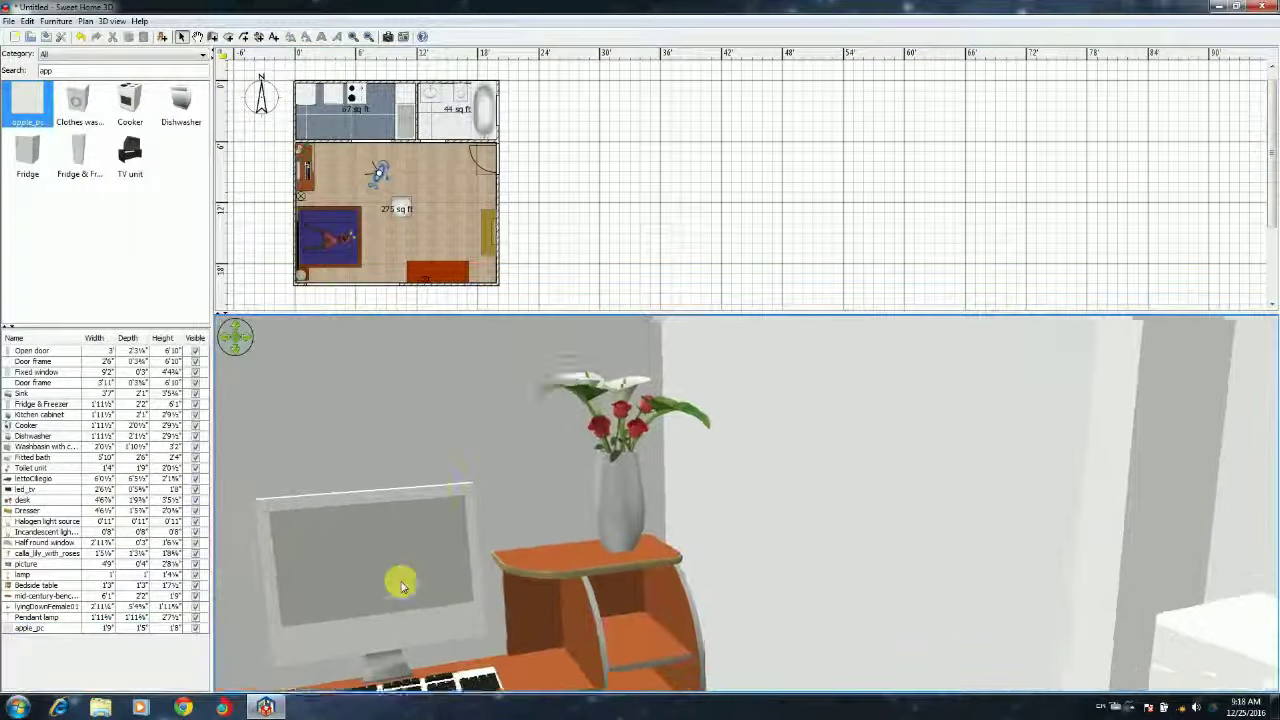
Return to the aerial view and clear the catalog search
key("ctrl+e")
left_click_drag(423, 491, 591, 434)
left_click(115, 55)
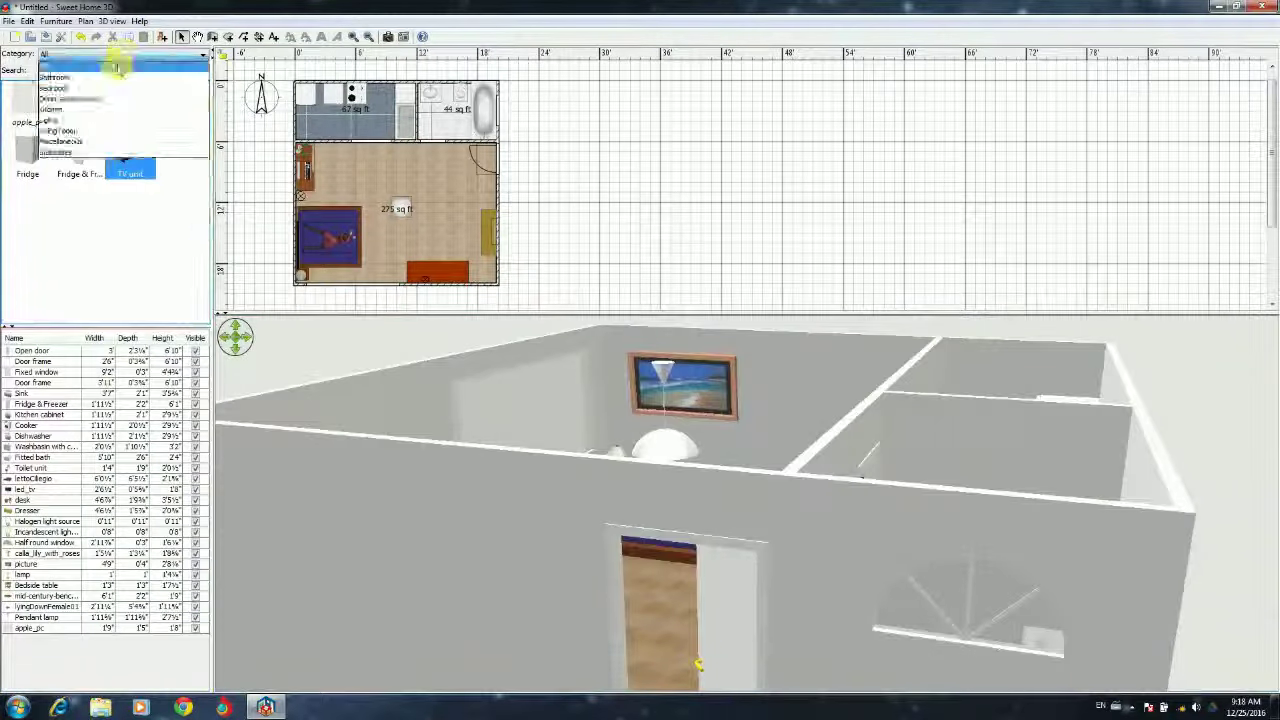
left_click(90, 70)
key("BackSpace")
key("BackSpace")
key("BackSpace")
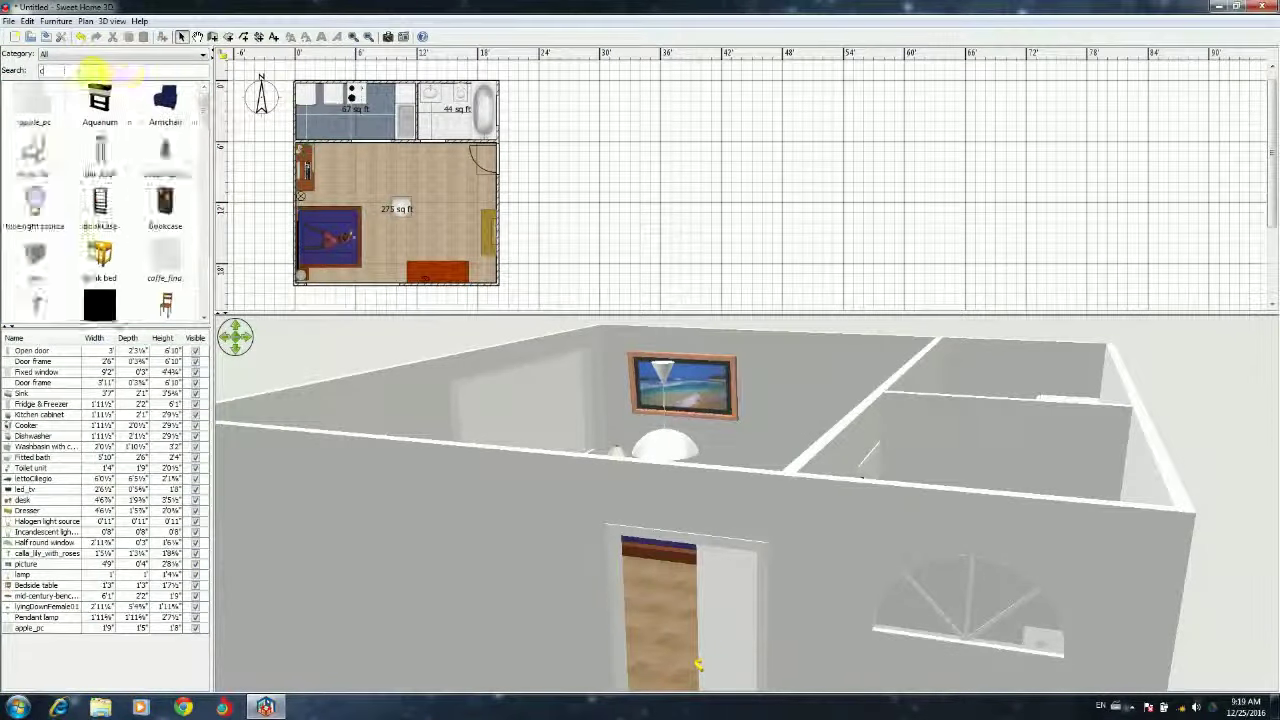
Drop a bookcase into the living area of the plan
scroll(70, 175, "down", 2)
scroll(525, 450, "up", 3)
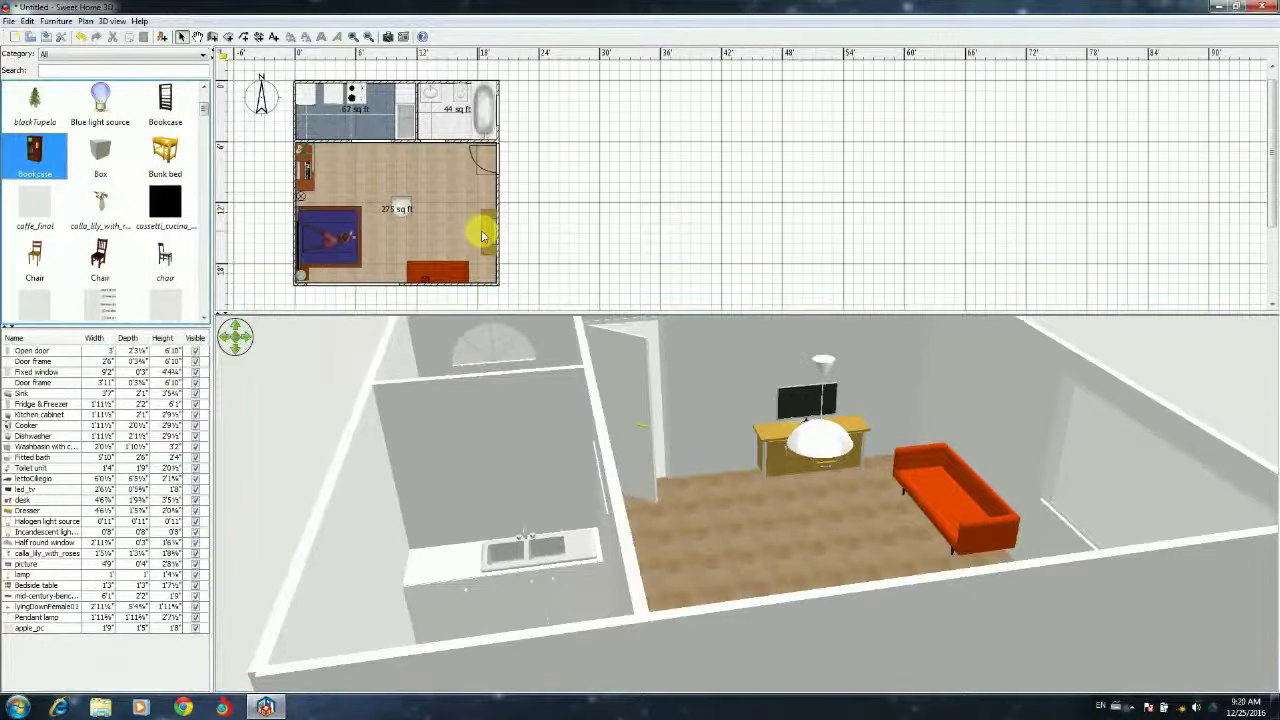
left_click(485, 224)
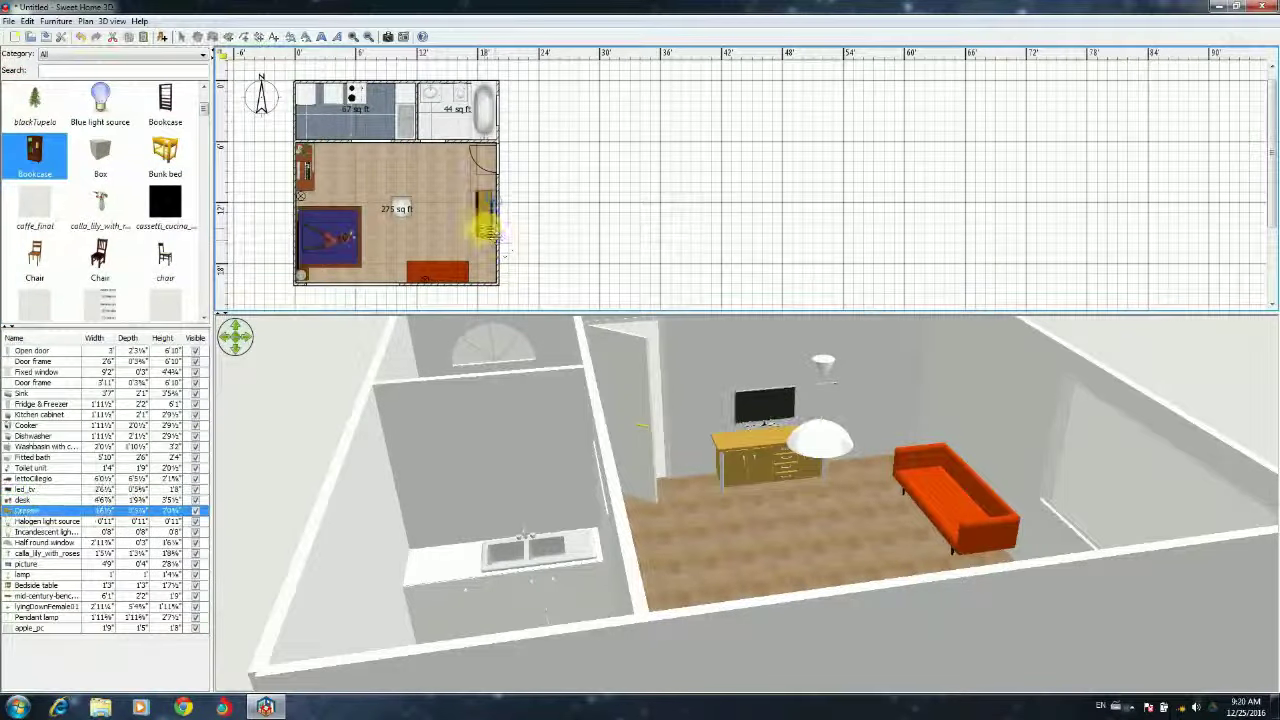
left_click(500, 224)
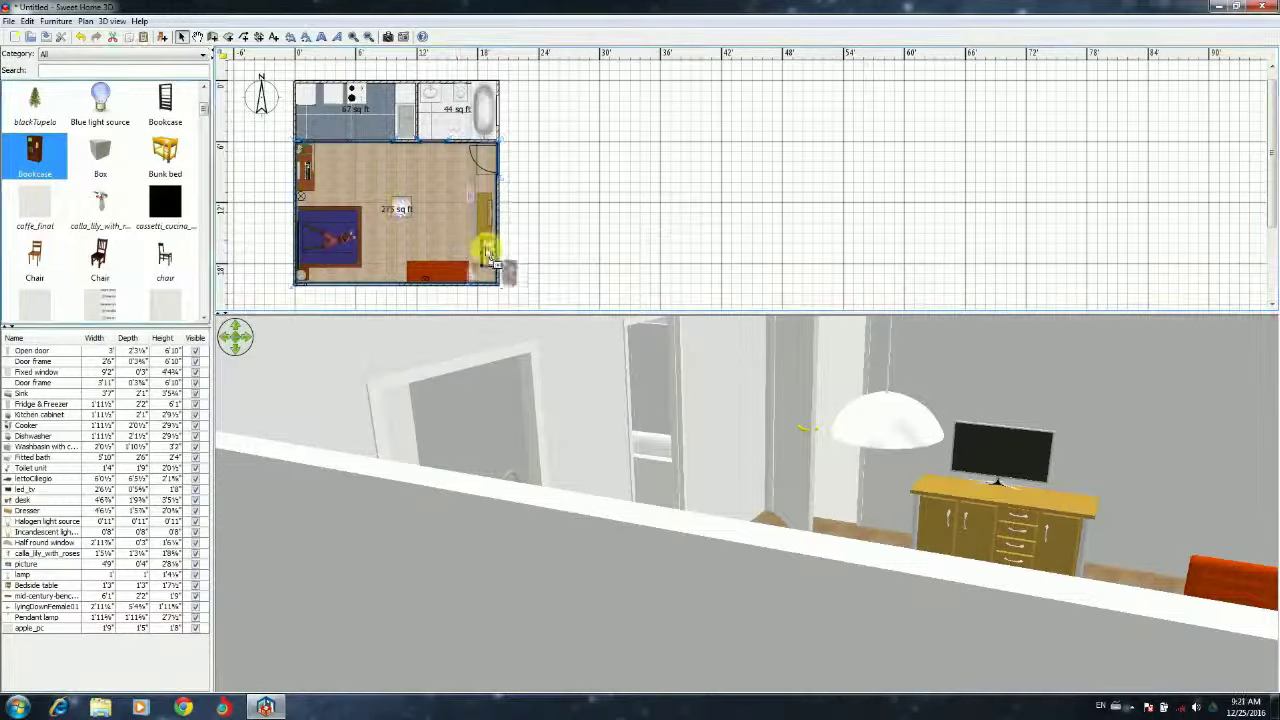
left_click_drag(490, 255, 488, 262)
left_click(447, 276)
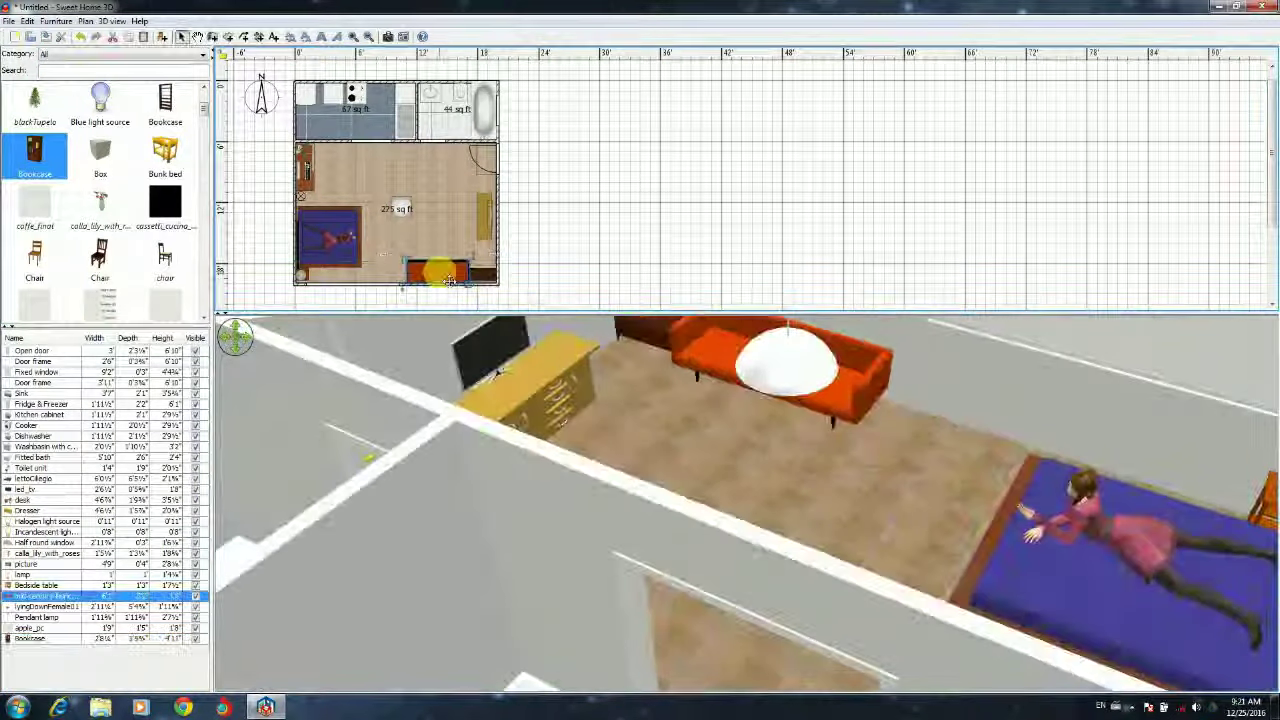
left_click(430, 230)
Add a shower curtain from the catalog, reposition it, then delete it
scroll(112, 203, "down", 3)
scroll(112, 203, "down", 3)
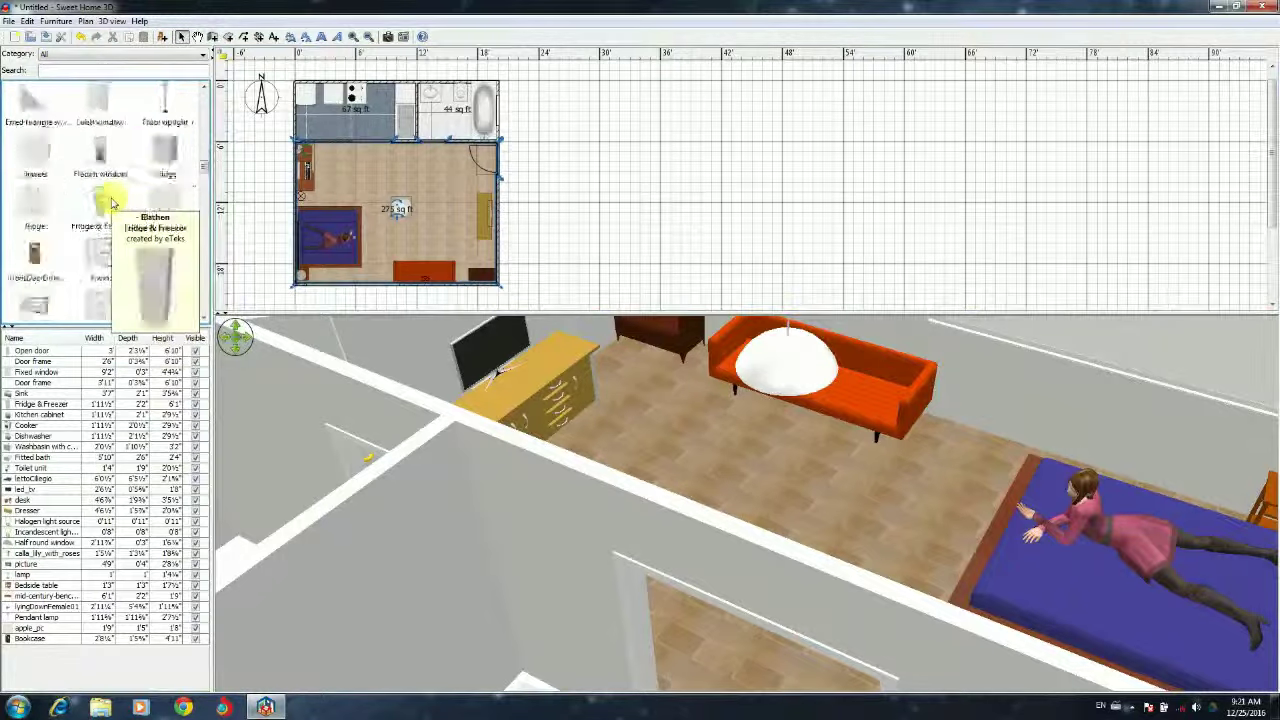
scroll(112, 203, "down", 3)
scroll(134, 234, "down", 3)
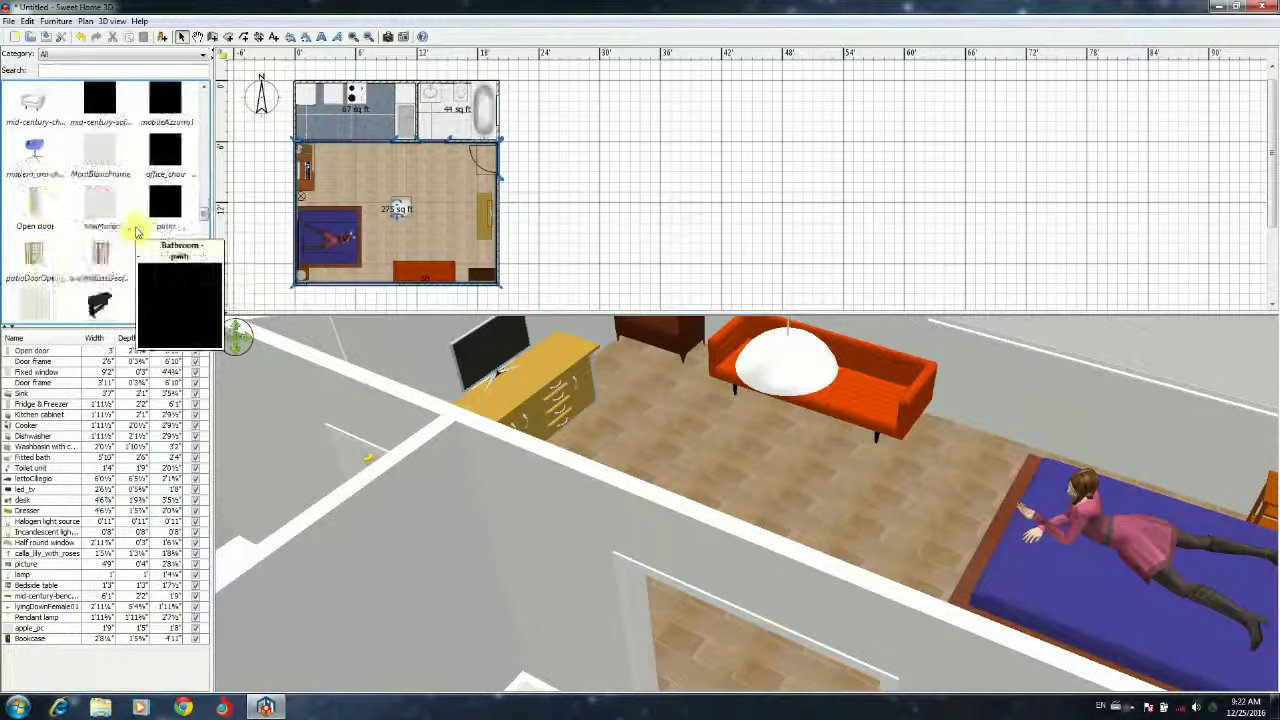
scroll(163, 251, "down", 3)
scroll(166, 251, "down", 3)
scroll(166, 251, "down", 2)
mouse_move(600, 465)
left_mouse_down()
mouse_move(574, 366)
mouse_move(363, 285)
mouse_move(318, 285)
mouse_move(374, 283)
mouse_move(338, 280)
left_mouse_up()
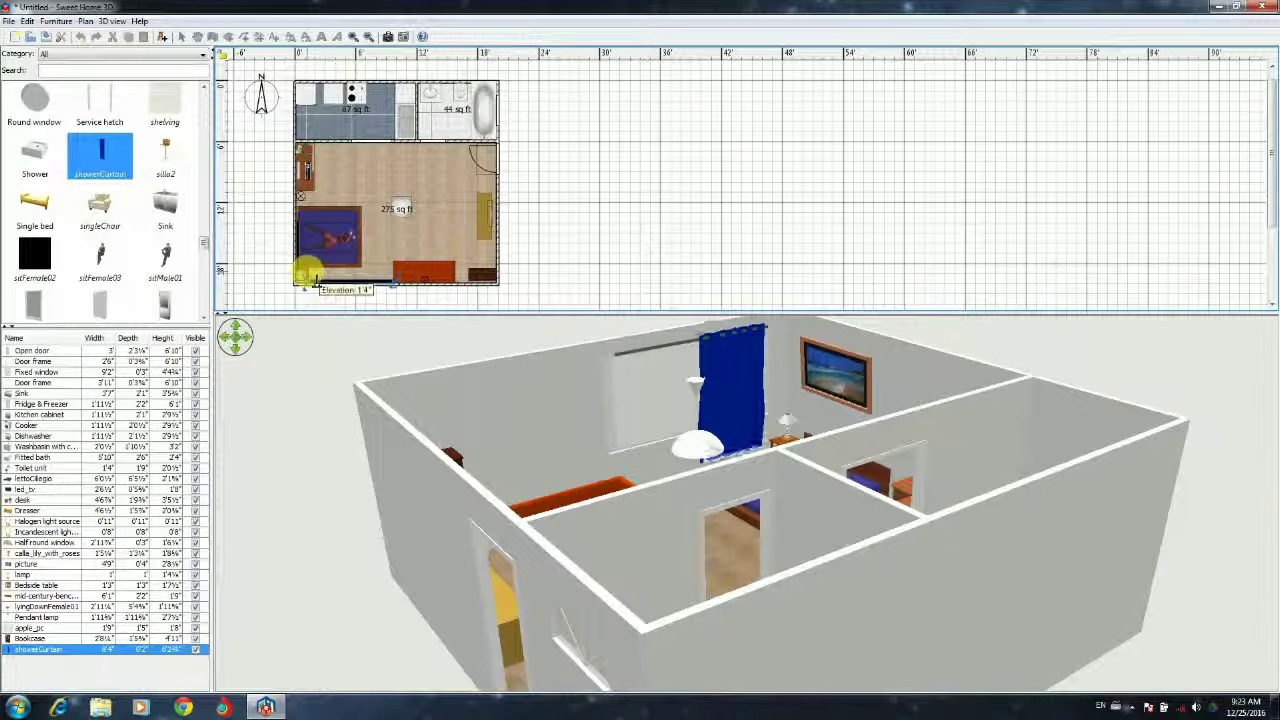
mouse_move(626, 354)
left_mouse_down()
mouse_move(486, 394)
mouse_move(320, 277)
left_mouse_up()
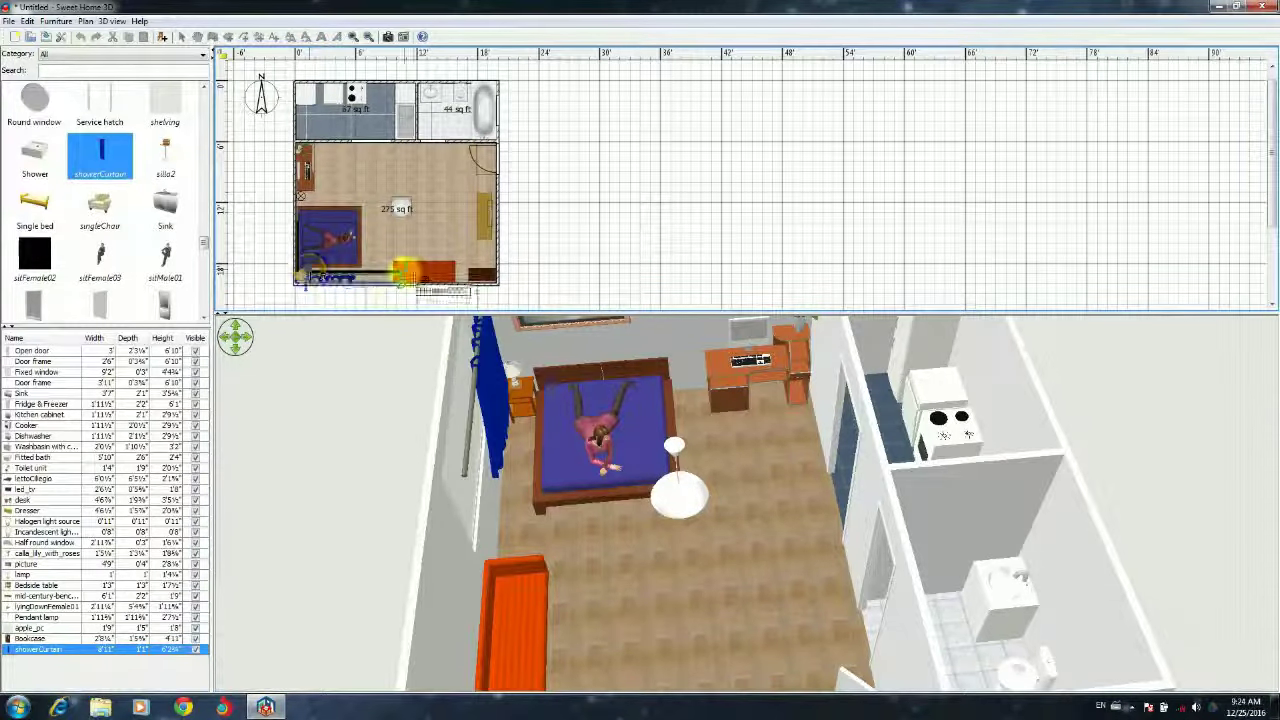
left_click_drag(313, 287, 378, 291)
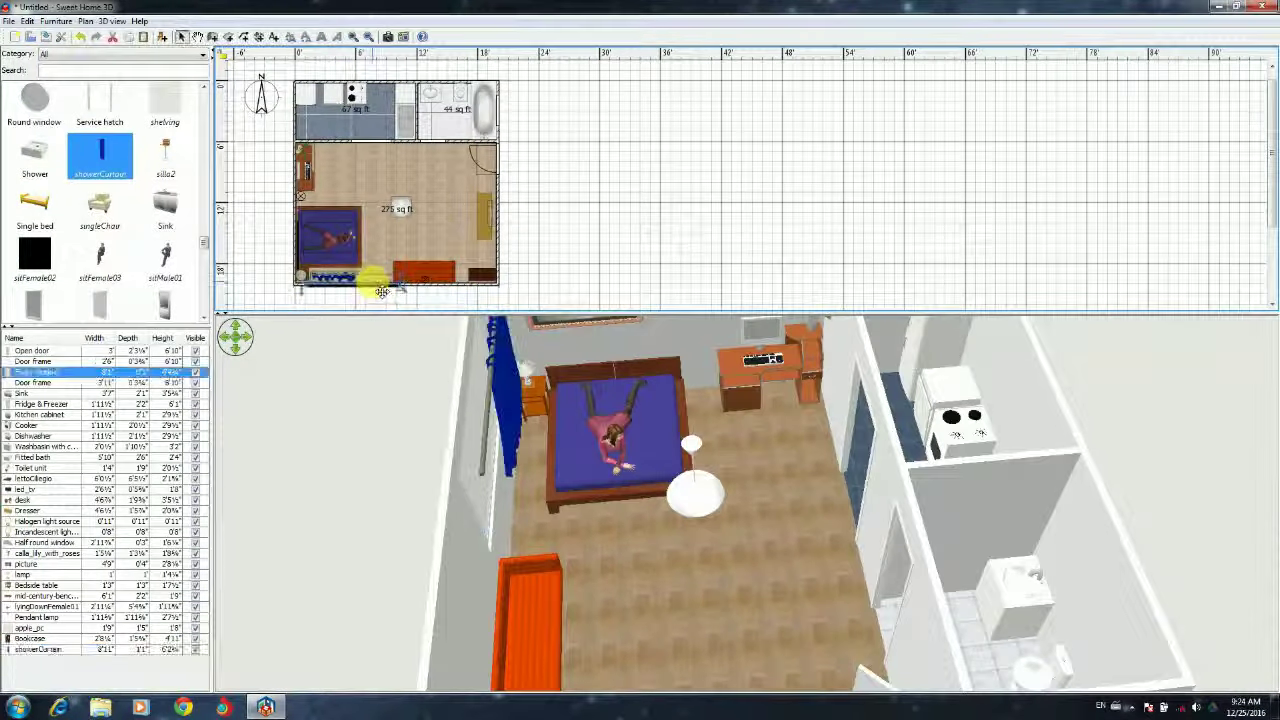
key("Delete")
Drag the glass coffee table from the catalog into the room
scroll(100, 200, "up", 5)
scroll(97, 205, "up", 3)
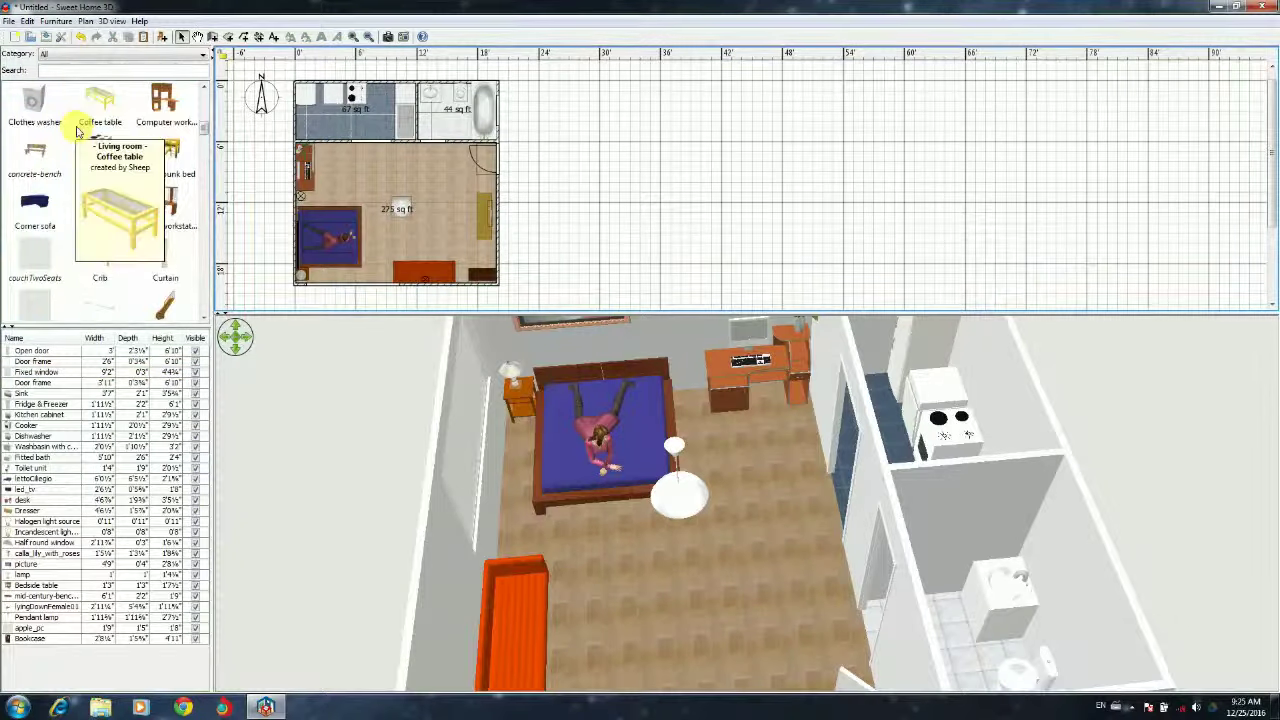
left_click_drag(100, 100, 430, 240)
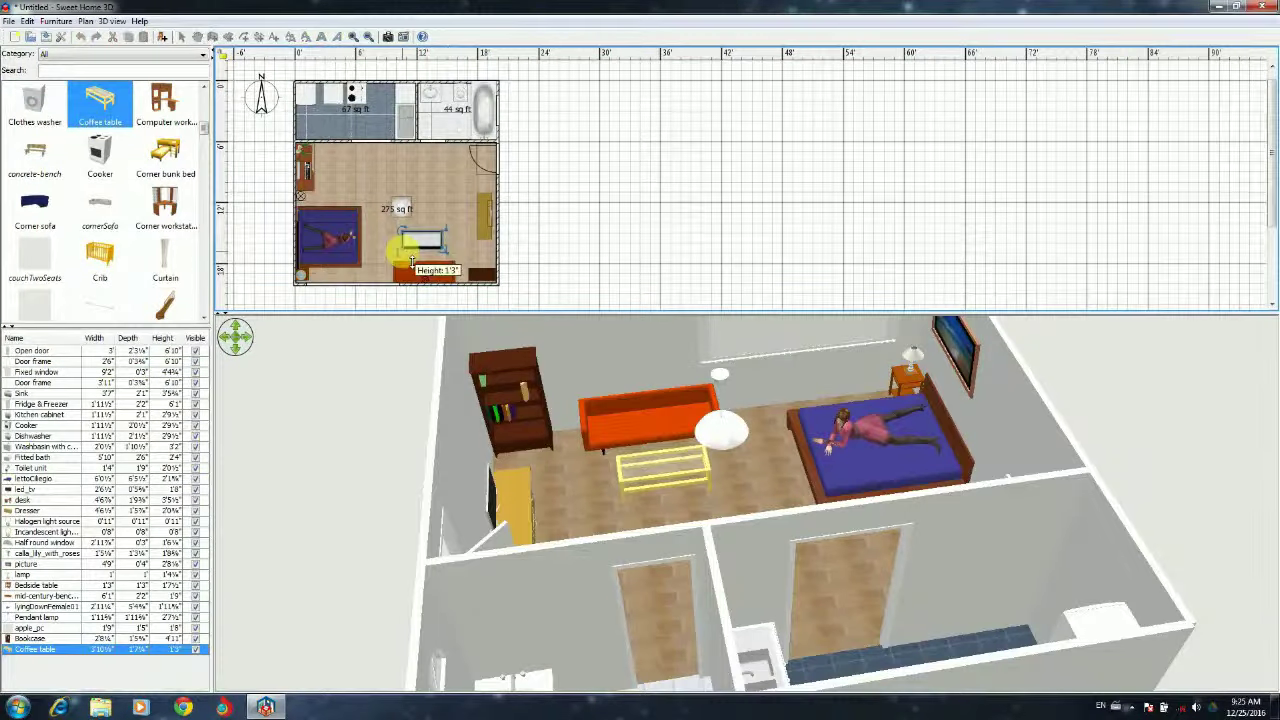
Place the glass coffee table in front of the sofa
left_click_drag(640, 500, 329, 543)
left_click(480, 290)
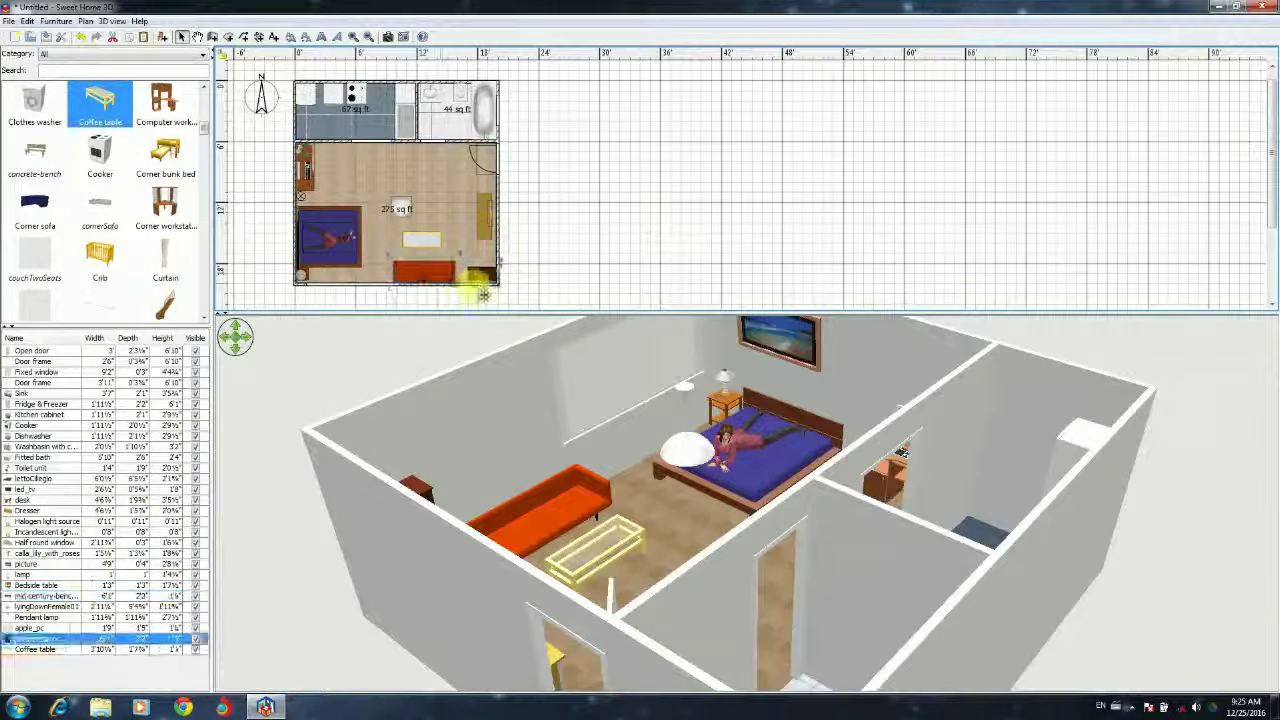
left_click_drag(530, 488, 771, 486)
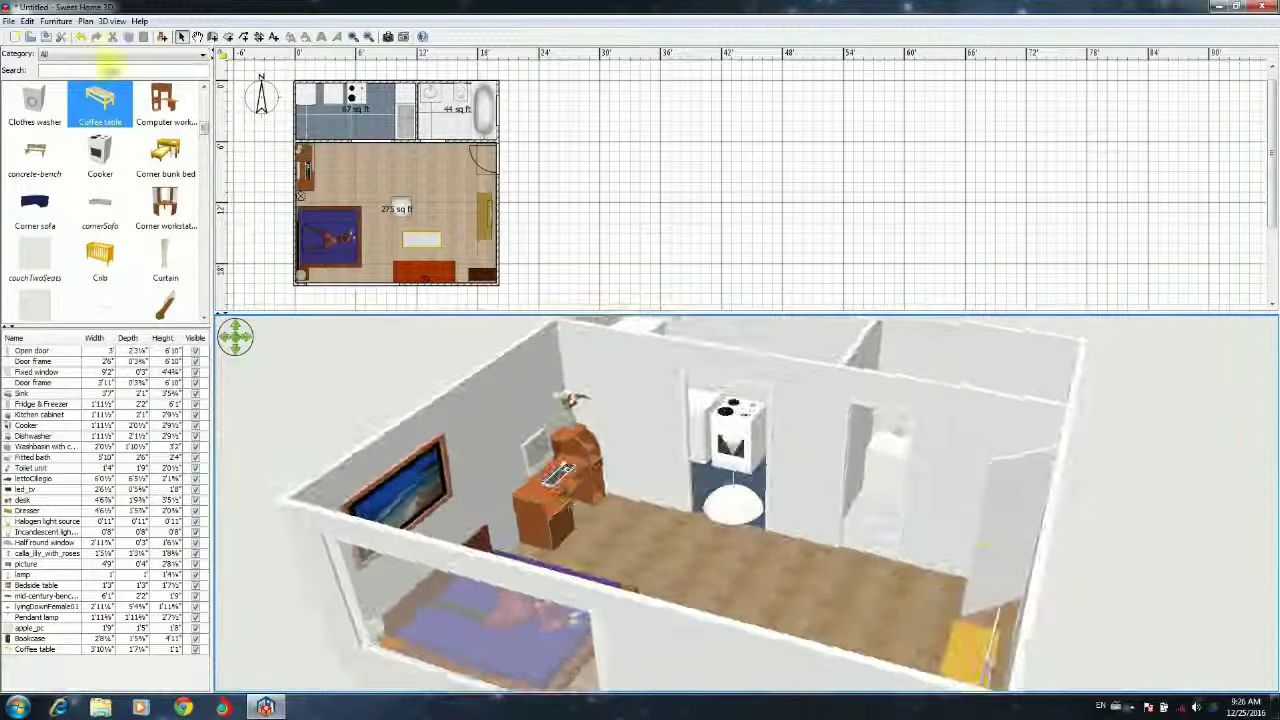
Add a desk chair via a 'chair' search, remove the blue armchair, and shift the sofa down
left_click(120, 70)
type("chair")
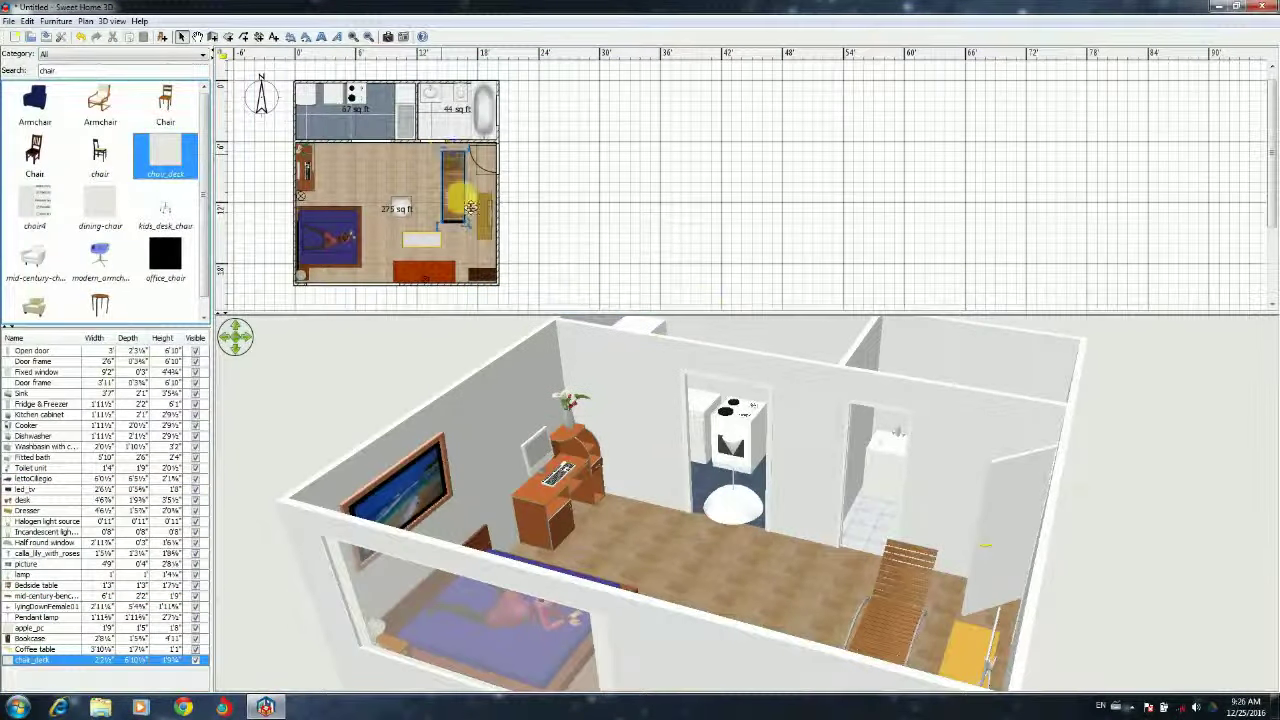
left_click_drag(167, 160, 103, 200)
mouse_move(100, 255)
left_mouse_down()
mouse_move(330, 172)
mouse_move(333, 207)
left_mouse_up()
key("Delete")
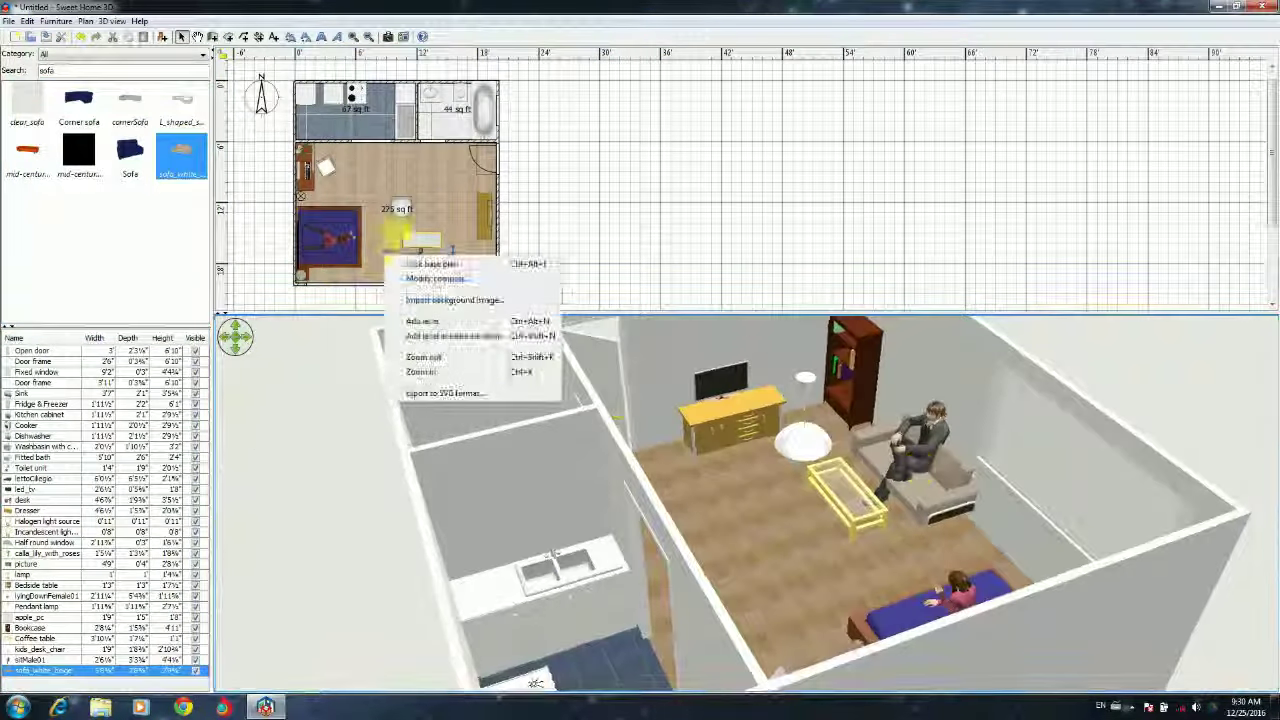
left_click_drag(400, 238, 432, 290)
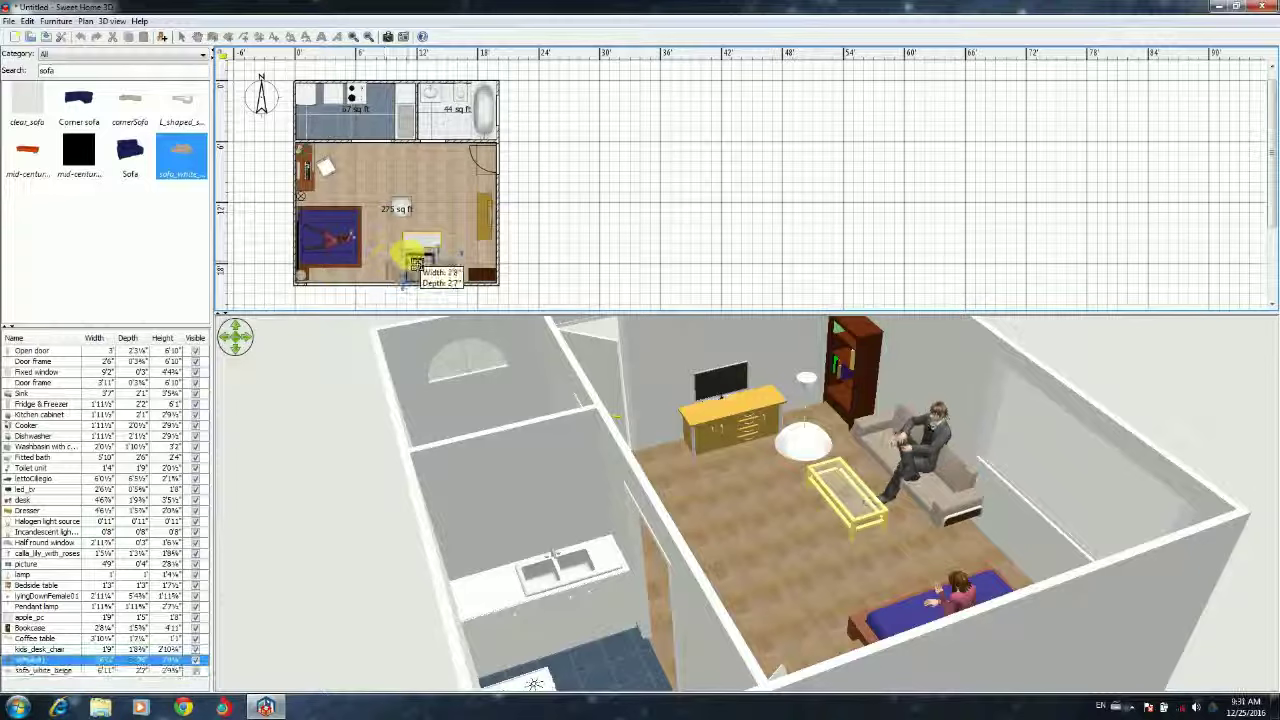
mouse_move(600, 480)
left_mouse_down()
mouse_move(737, 491)
mouse_move(266, 486)
mouse_move(443, 506)
mouse_move(595, 470)
left_mouse_up()
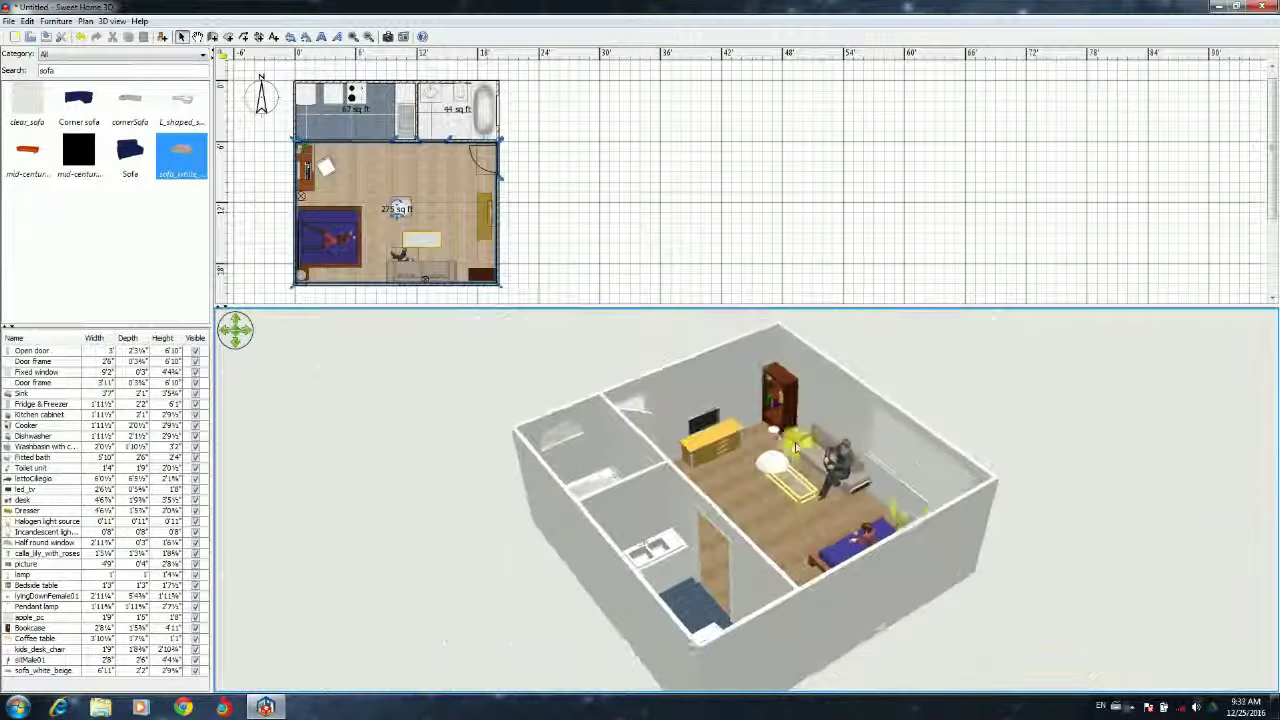
Colour the walls light blue on the outside and green on the inside
scroll(521, 390, "down", 4)
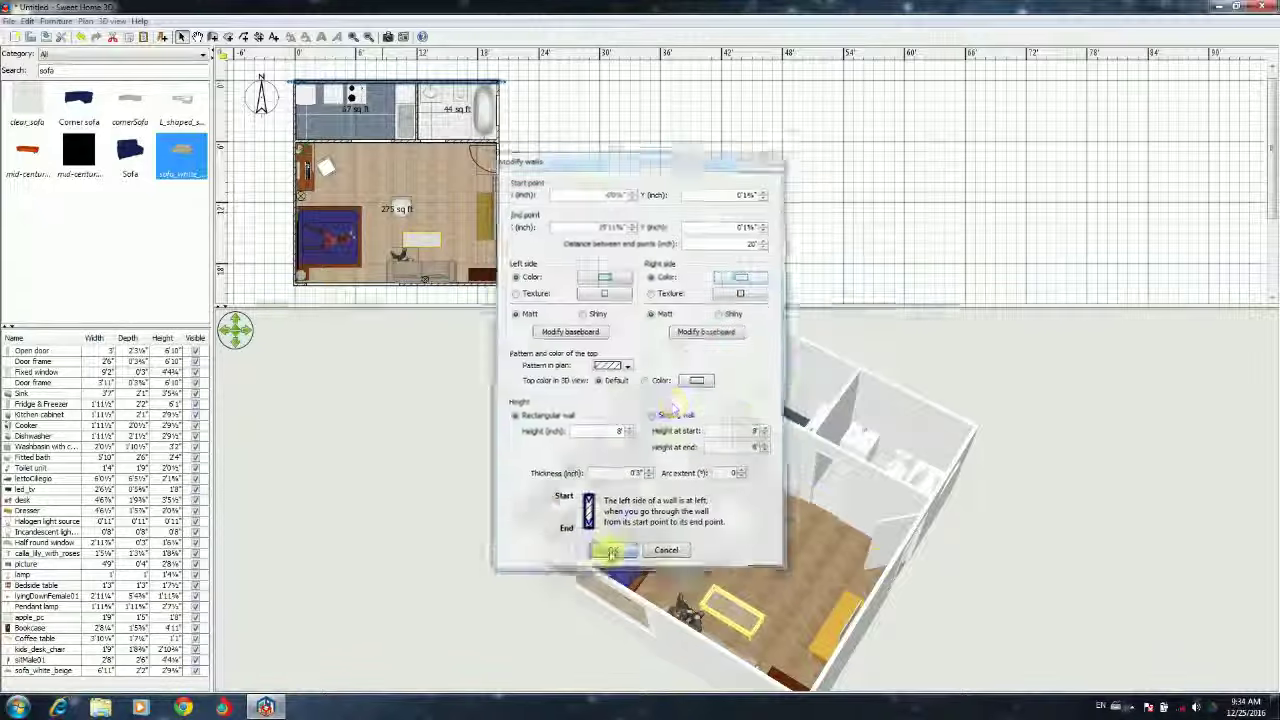
left_click(612, 552)
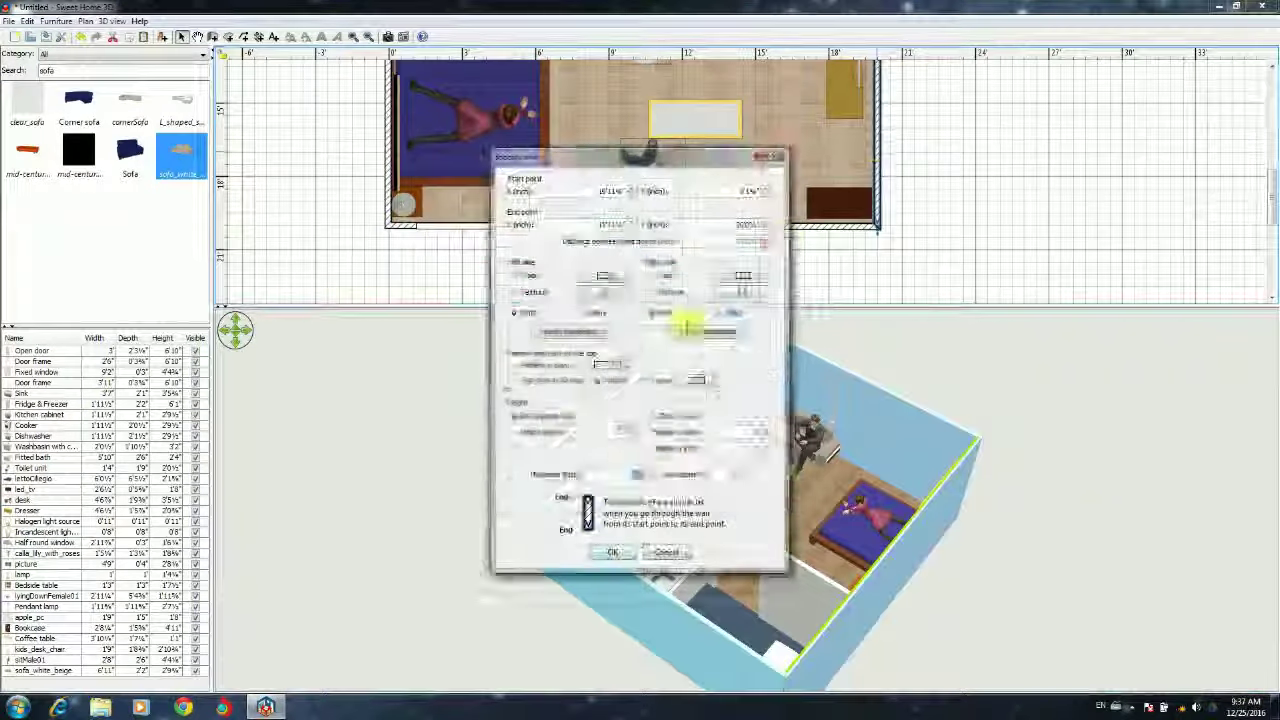
left_click(531, 331)
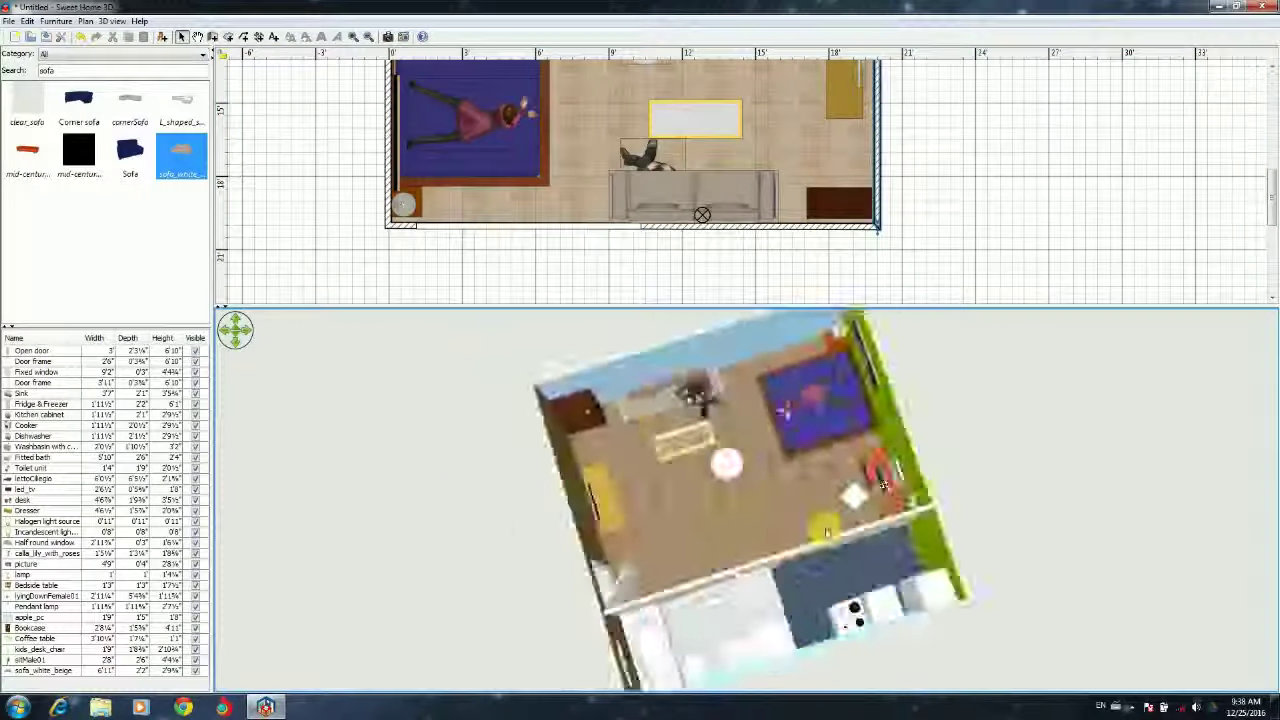
left_click(421, 230)
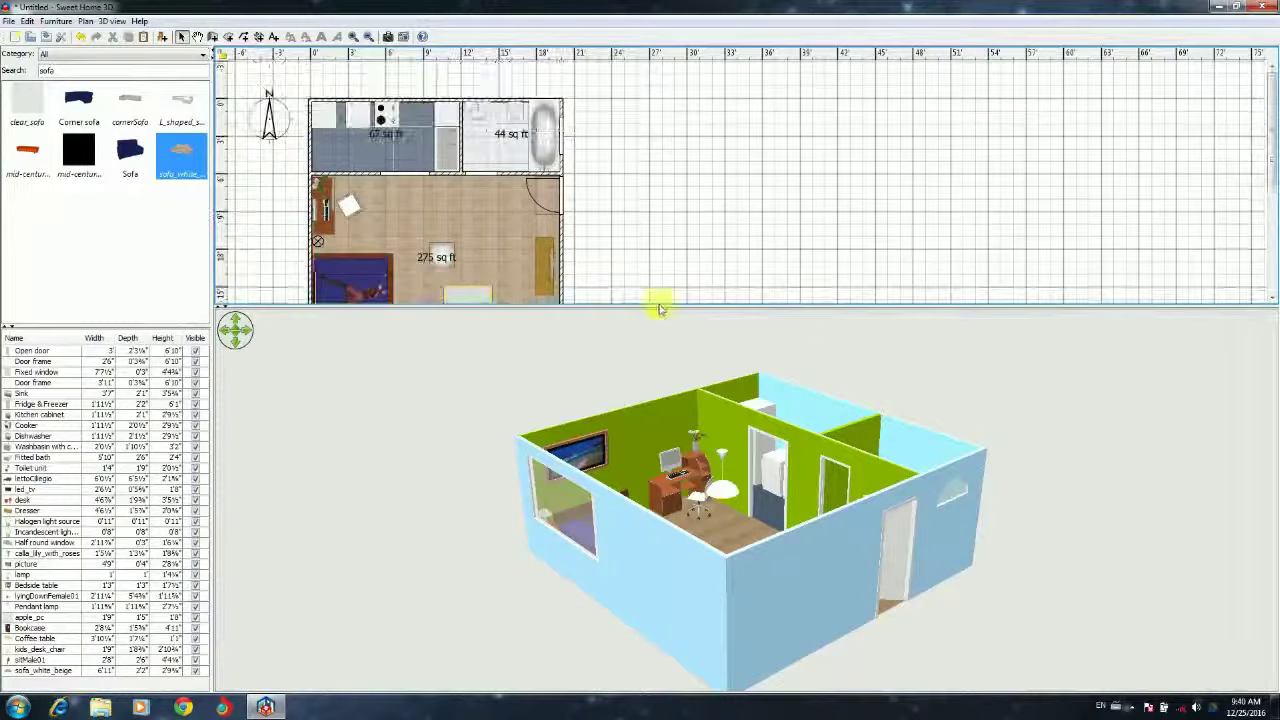
Add a new level and draw a 532 sq ft room over the apartment
left_click_drag(659, 308, 657, 351)
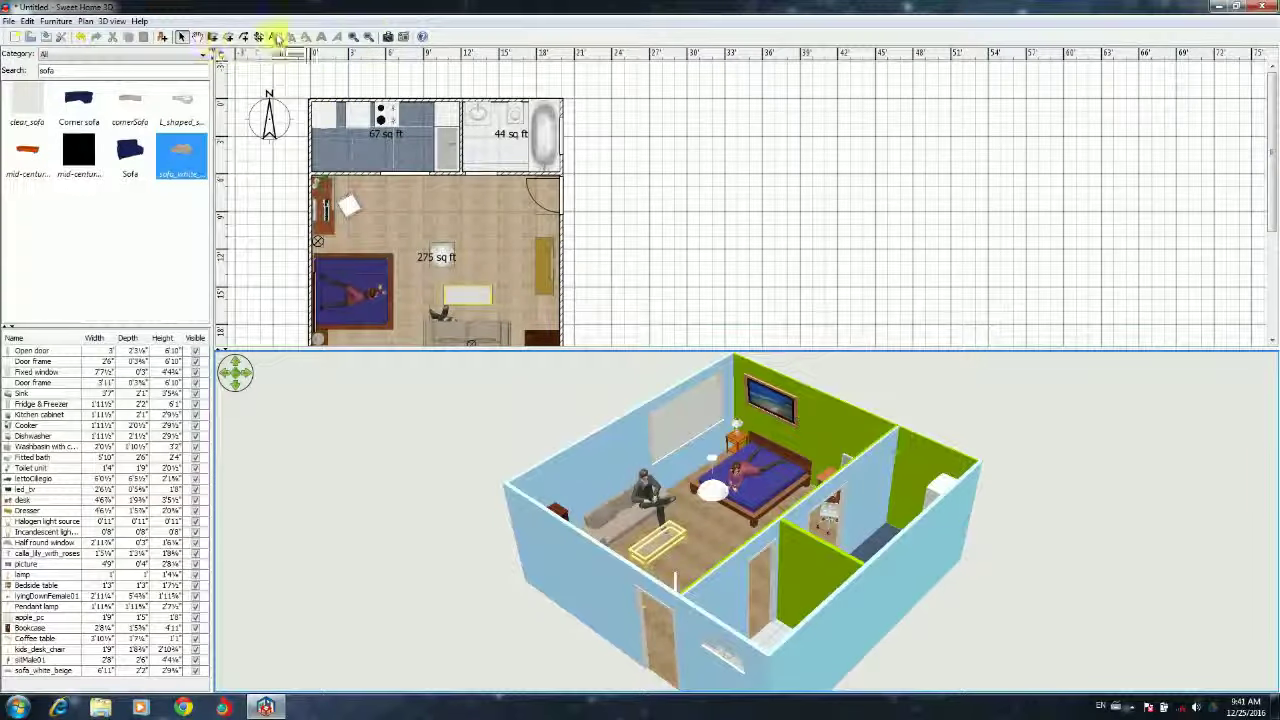
left_click(86, 21)
left_click(206, 286)
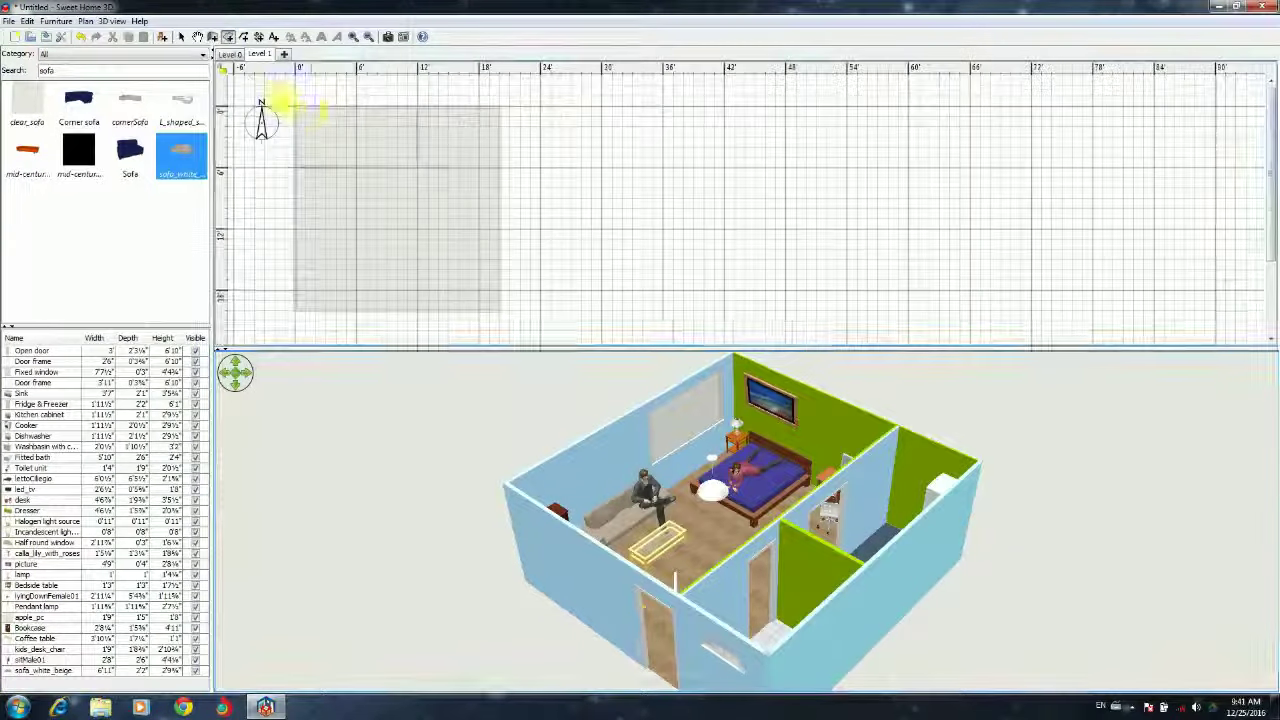
left_click(283, 93)
left_click(515, 93)
left_click(515, 328)
double_click(283, 328)
left_click(181, 36)
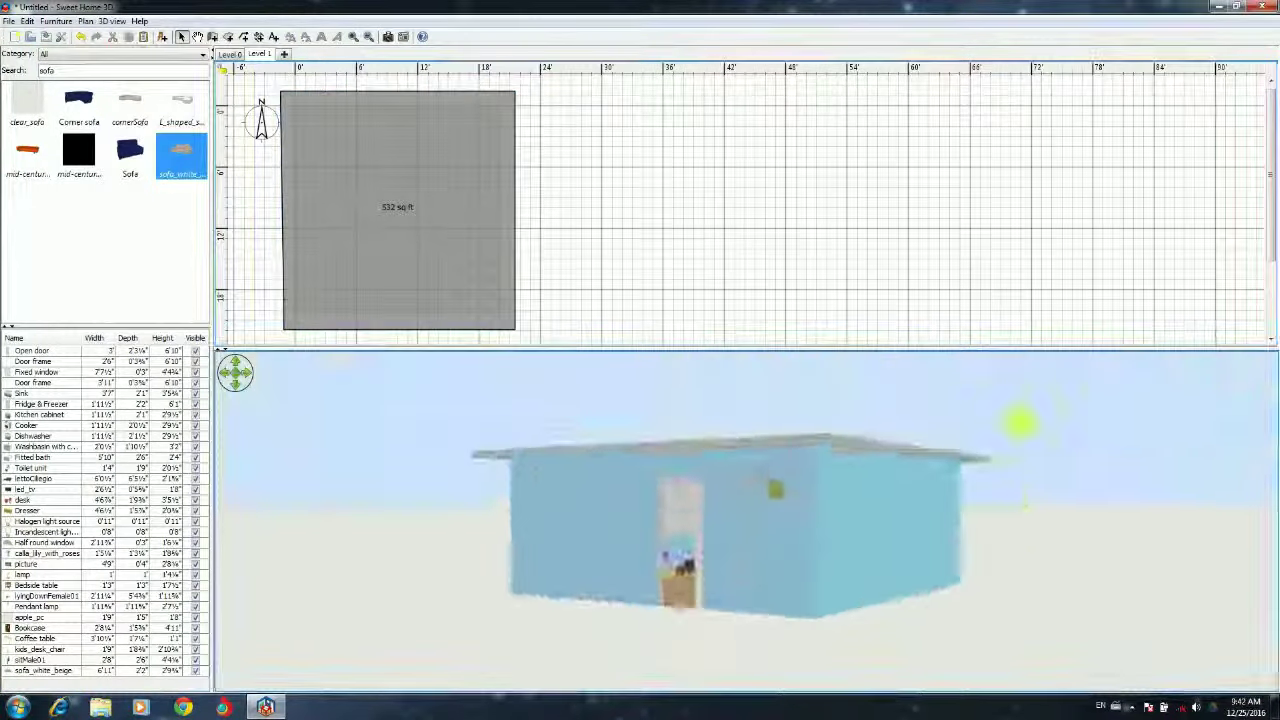
Switch the 3D view to first-person virtual visit mode
mouse_move(1020, 422)
left_mouse_down()
mouse_move(480, 491)
mouse_move(634, 514)
mouse_move(729, 503)
mouse_move(683, 350)
mouse_move(683, 128)
left_mouse_up()
right_click(694, 434)
left_click(714, 462)
right_click(808, 257)
left_click(850, 317)
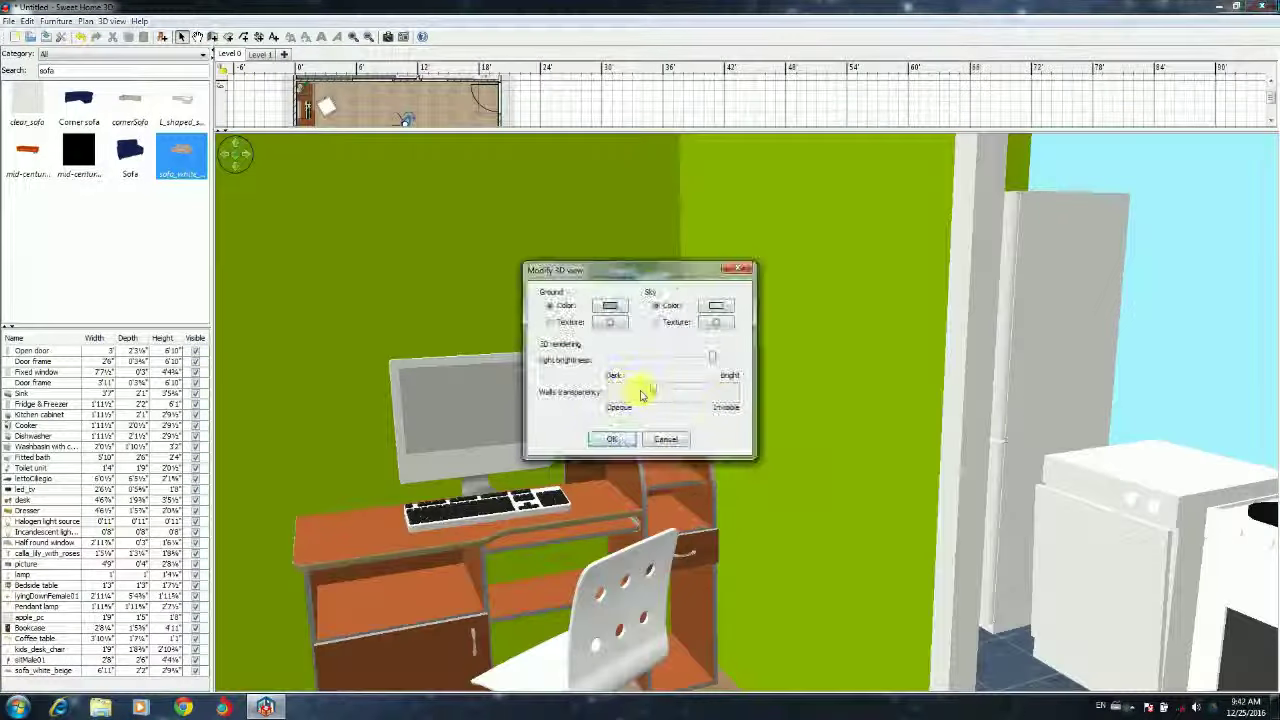
key("Escape")
Adjust the visitor's eye elevation and walk it into the bedroom toward the bed
double_click(650, 375)
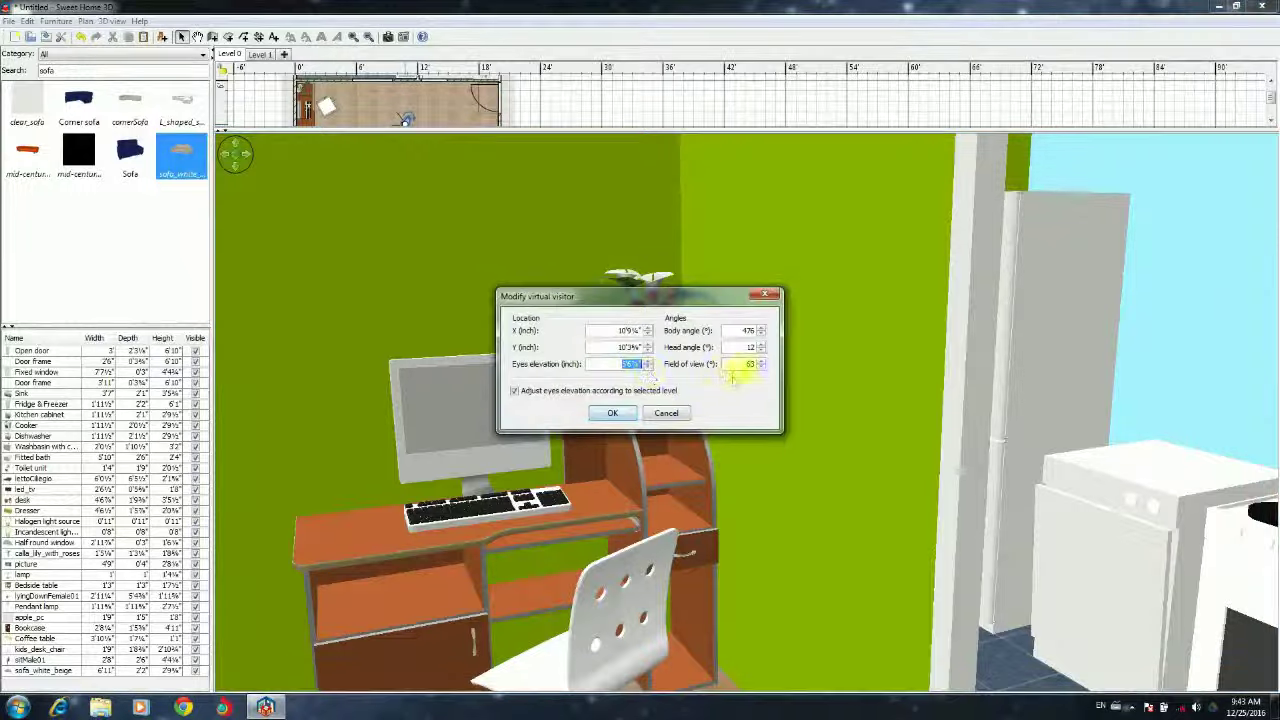
left_click(612, 412)
key("Up")
key("Up")
key("Up")
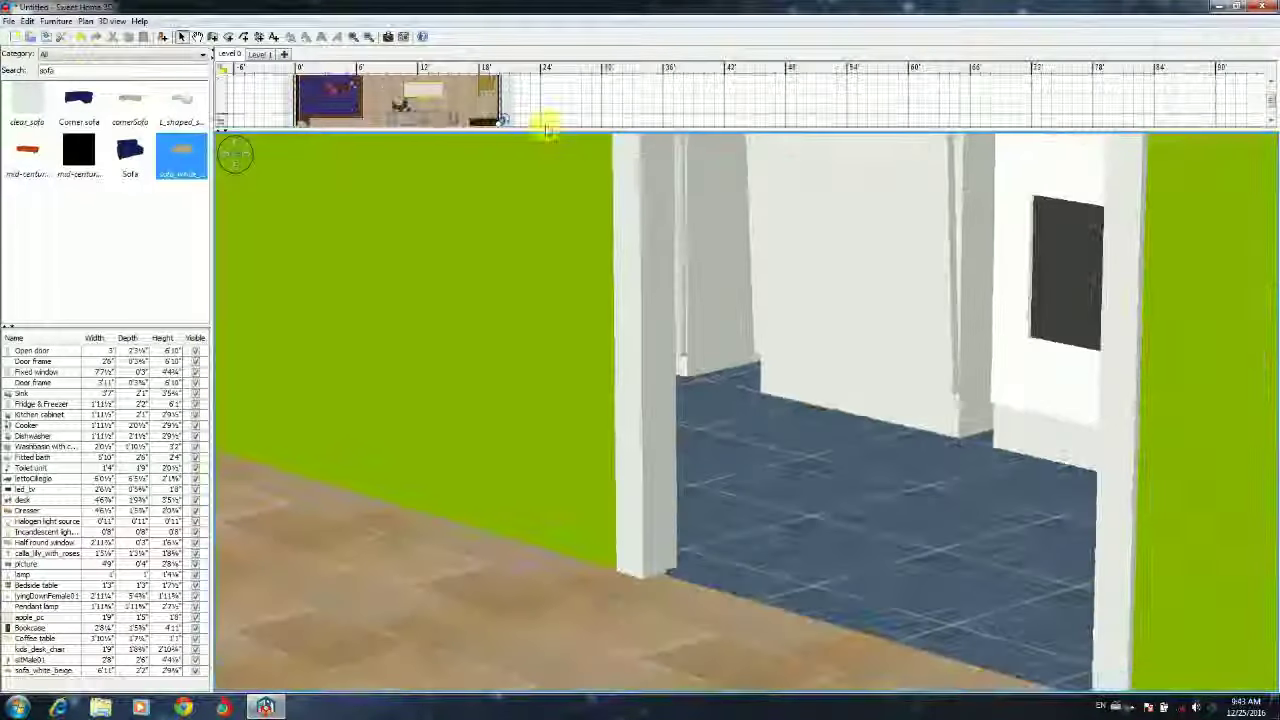
left_click_drag(497, 131, 491, 100)
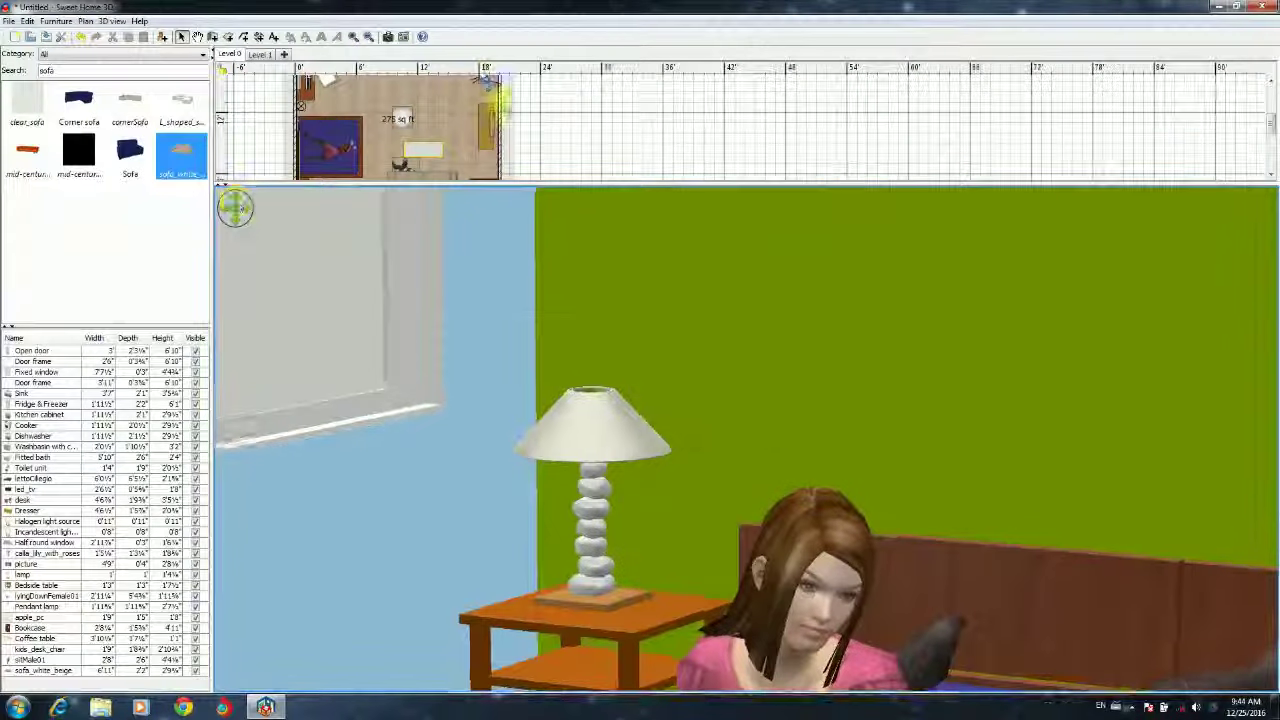
double_click(491, 100)
key("Return")
left_click_drag(629, 371, 620, 466)
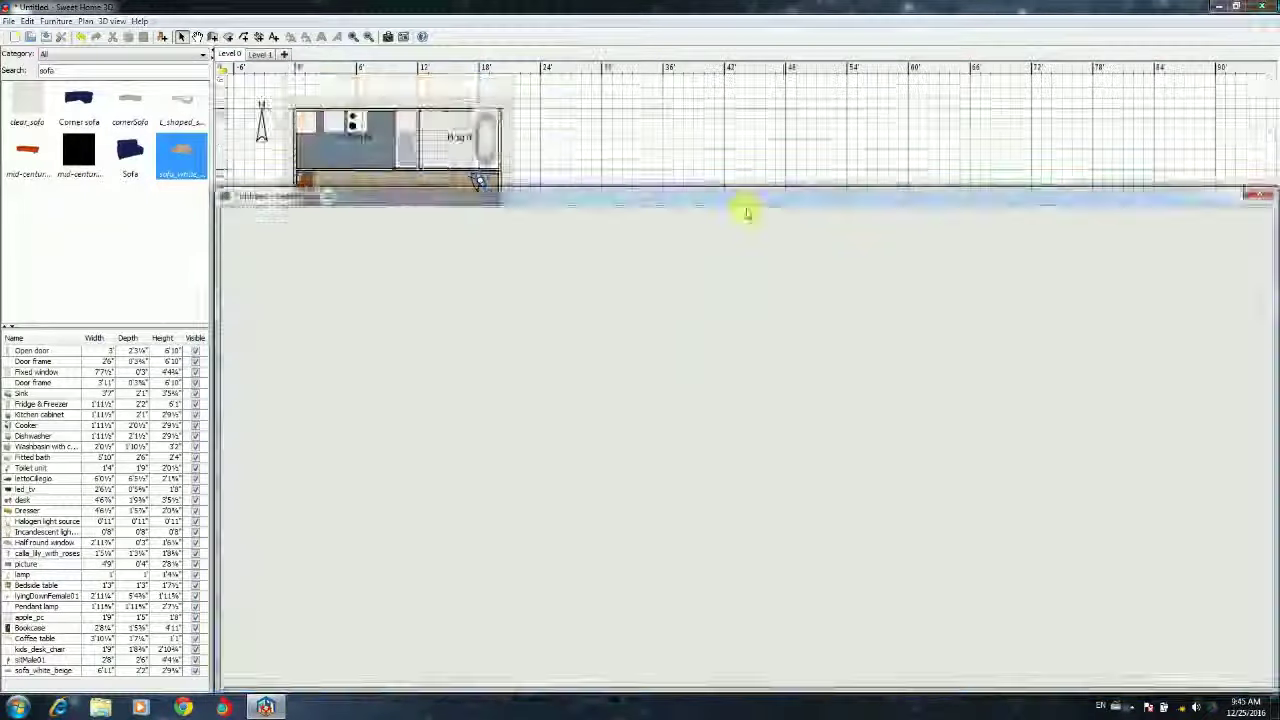
Detach the 3D view onto the bedroom and set the photo quality to Best
double_click(743, 208)
mouse_move(92, 268)
left_mouse_down()
mouse_move(514, 400)
mouse_move(726, 243)
mouse_move(346, 343)
mouse_move(838, 370)
mouse_move(471, 243)
left_mouse_up()
key("ctrl+shift+p")
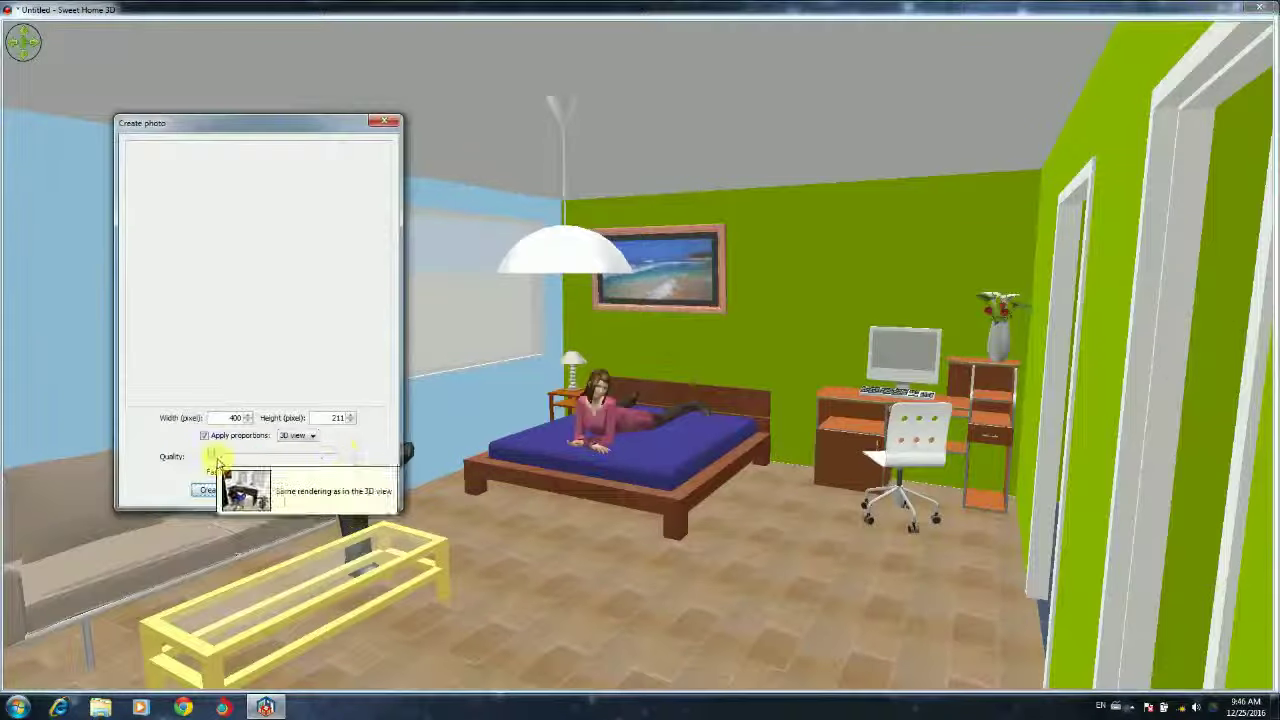
left_click_drag(257, 457, 352, 458)
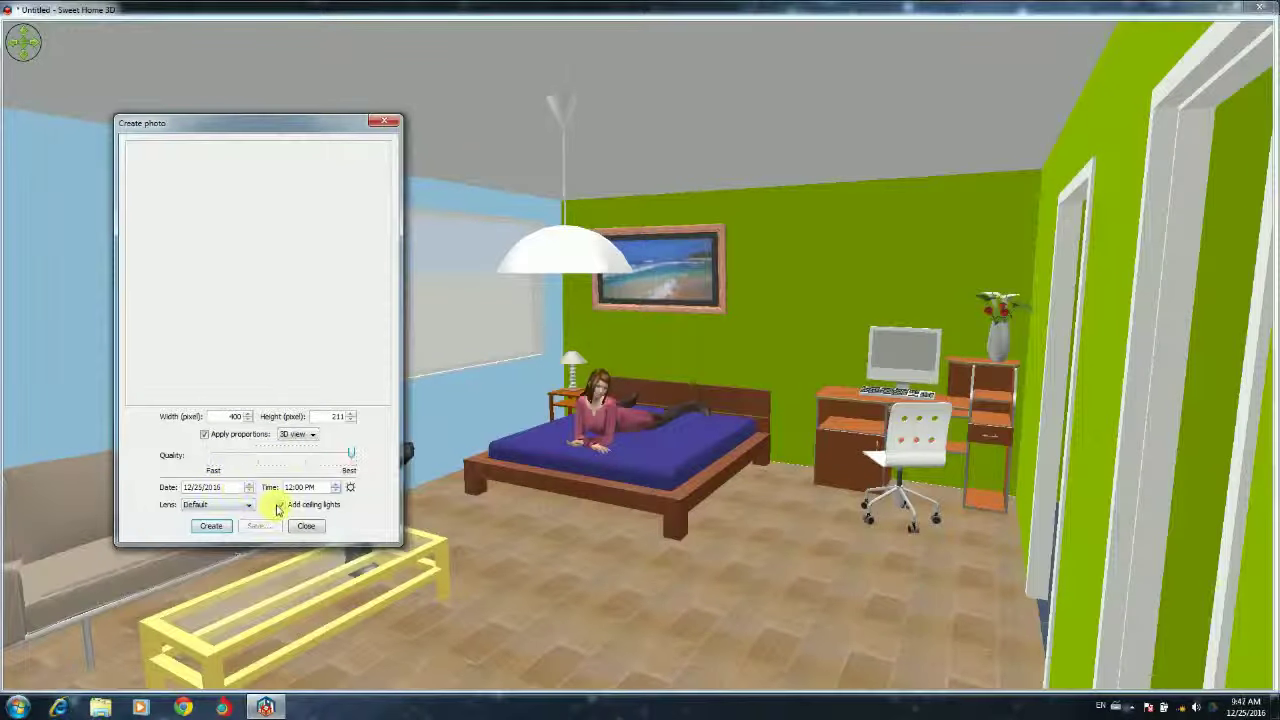
Render the 1024 × 540 photo and save it
left_click(211, 526)
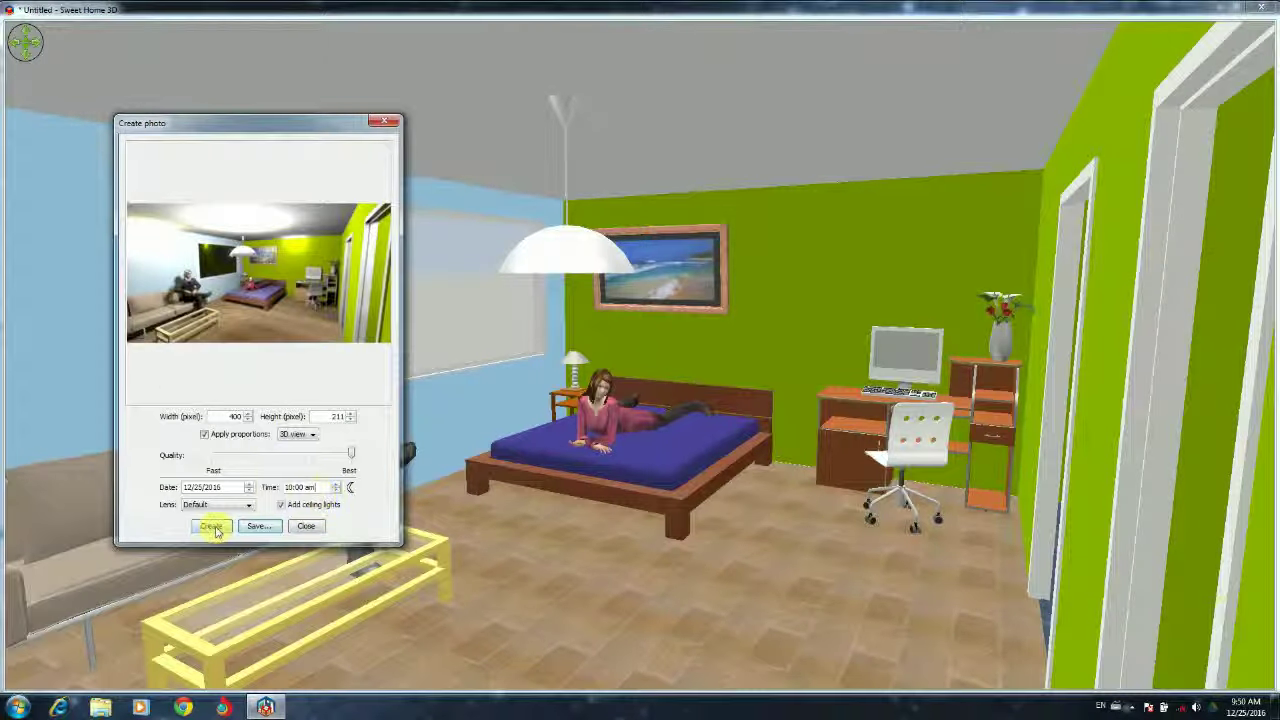
left_click(213, 527)
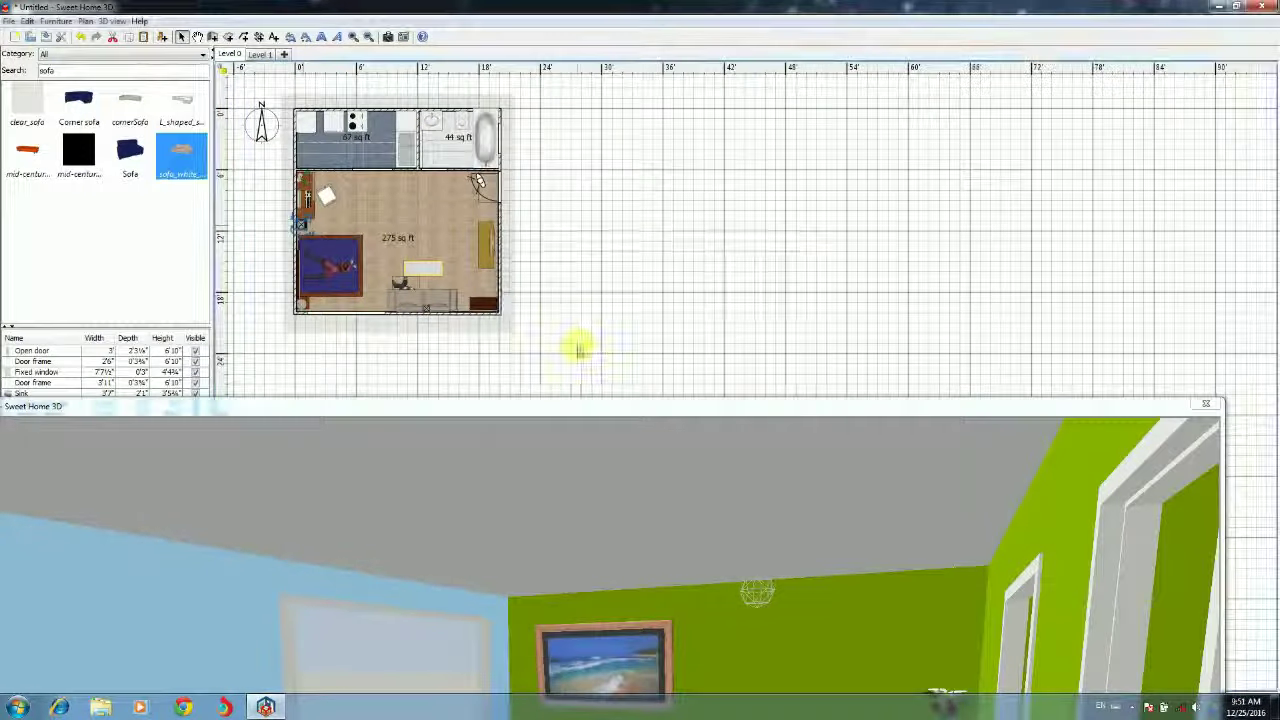
double_click(700, 406)
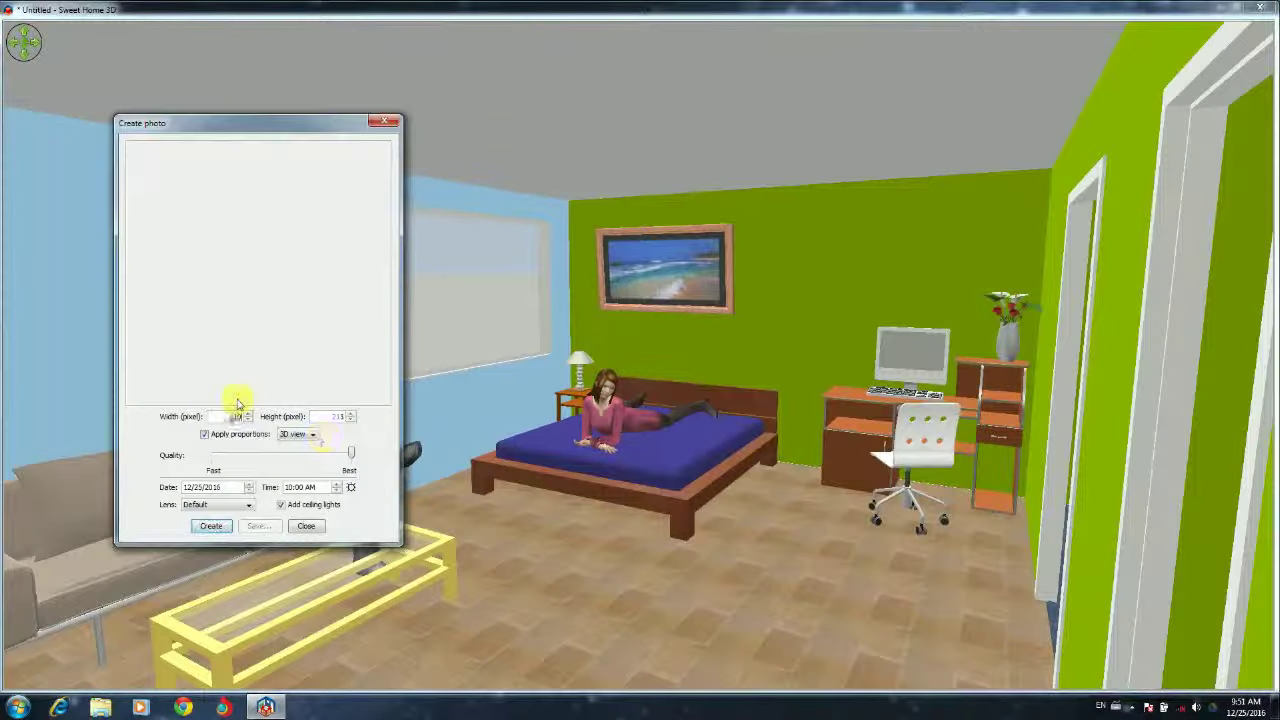
left_click(211, 527)
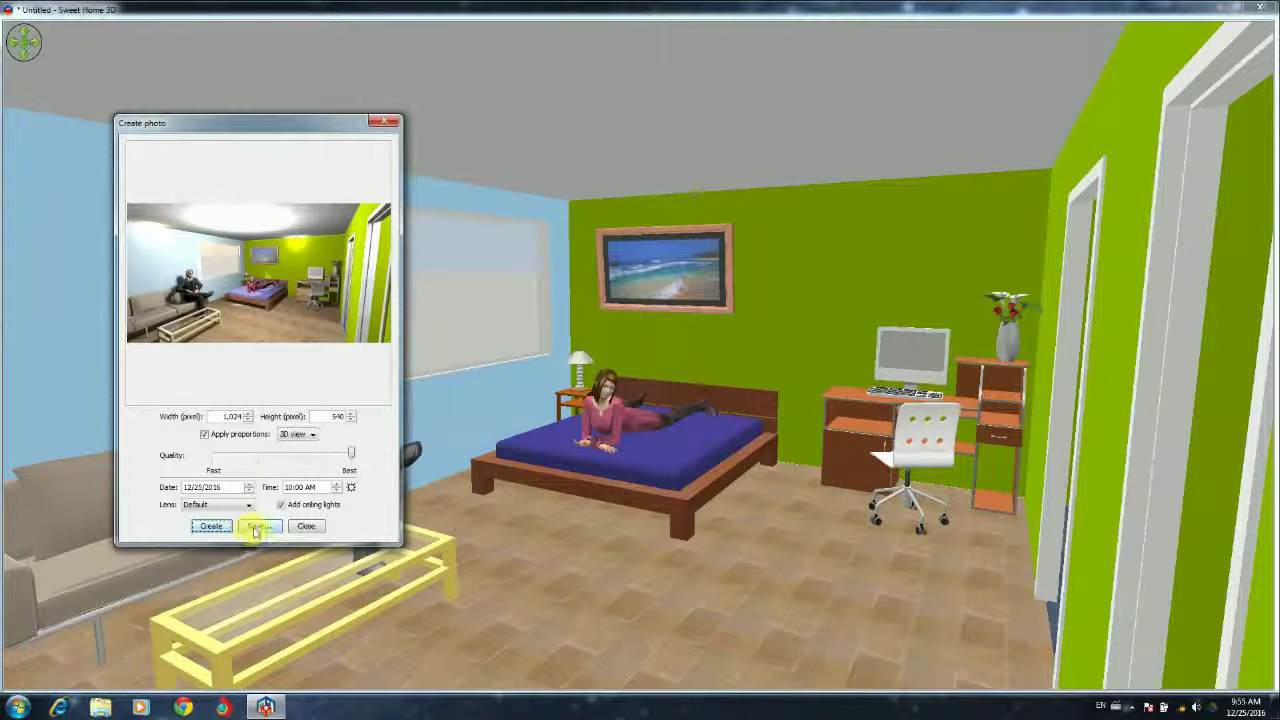
left_click(256, 527)
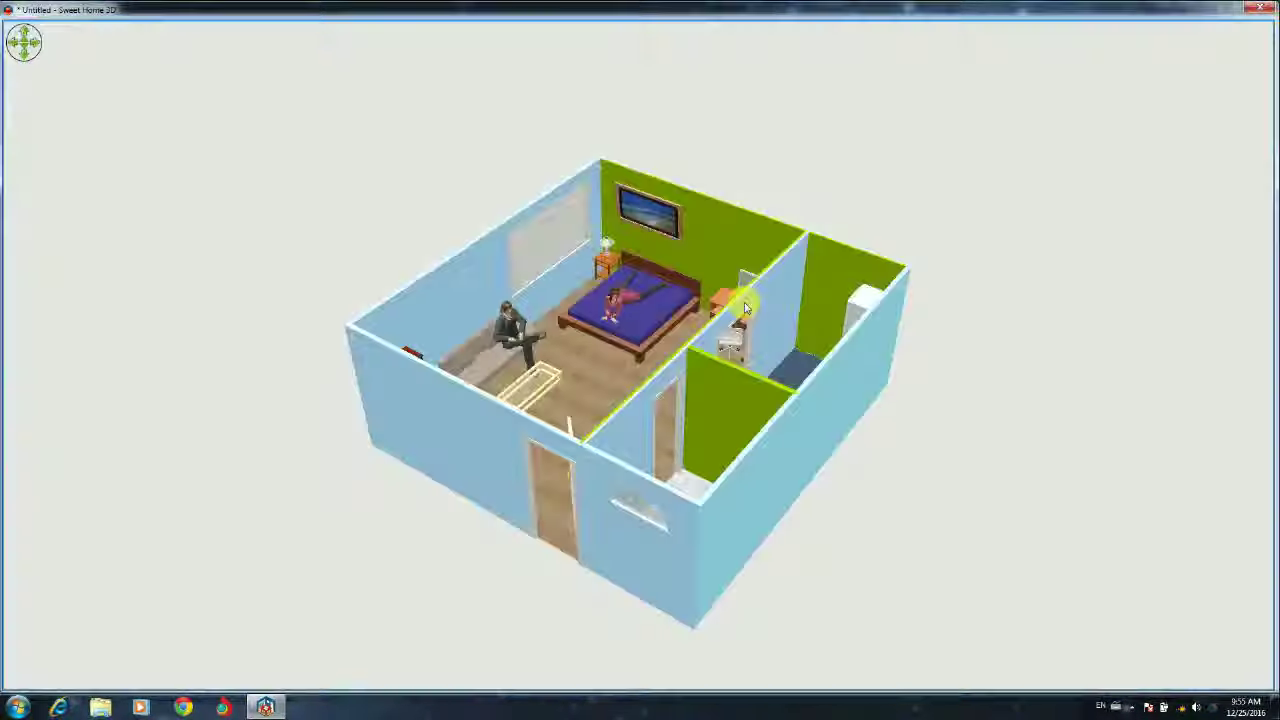
Check the Level 1 room's ceiling texture, then return to Level 0 in virtual visit
right_click(593, 345)
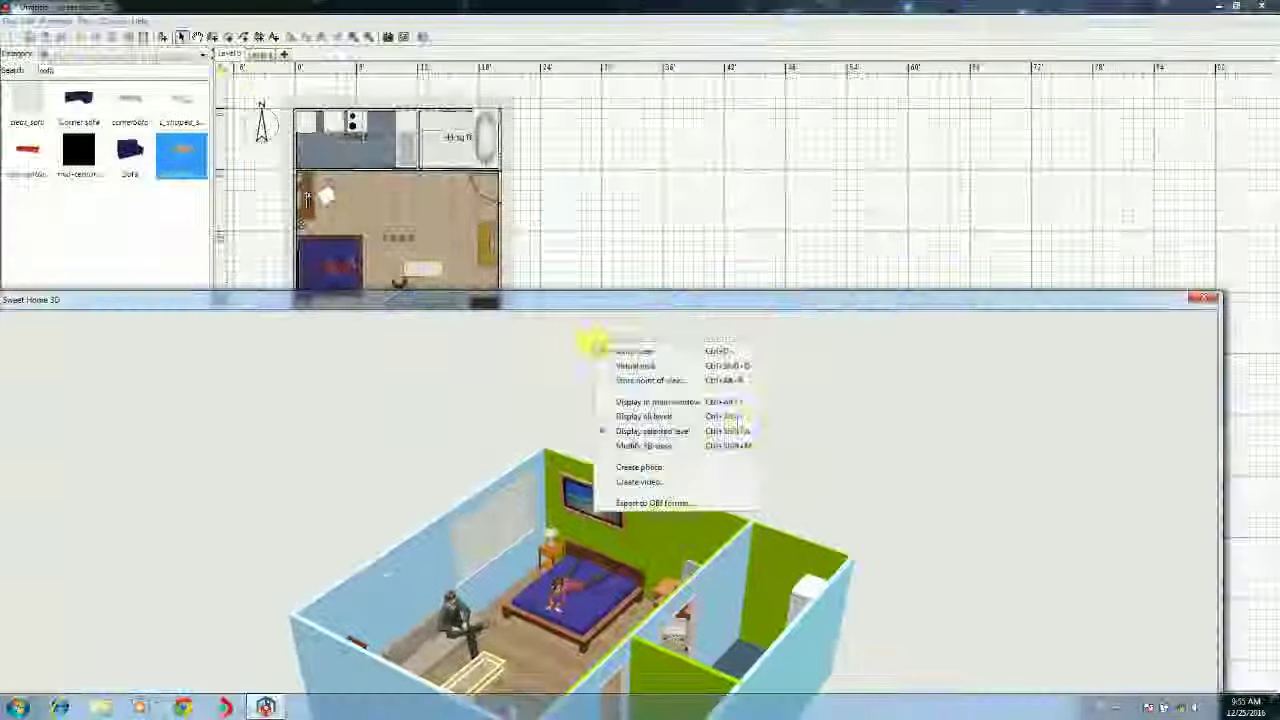
left_click(636, 366)
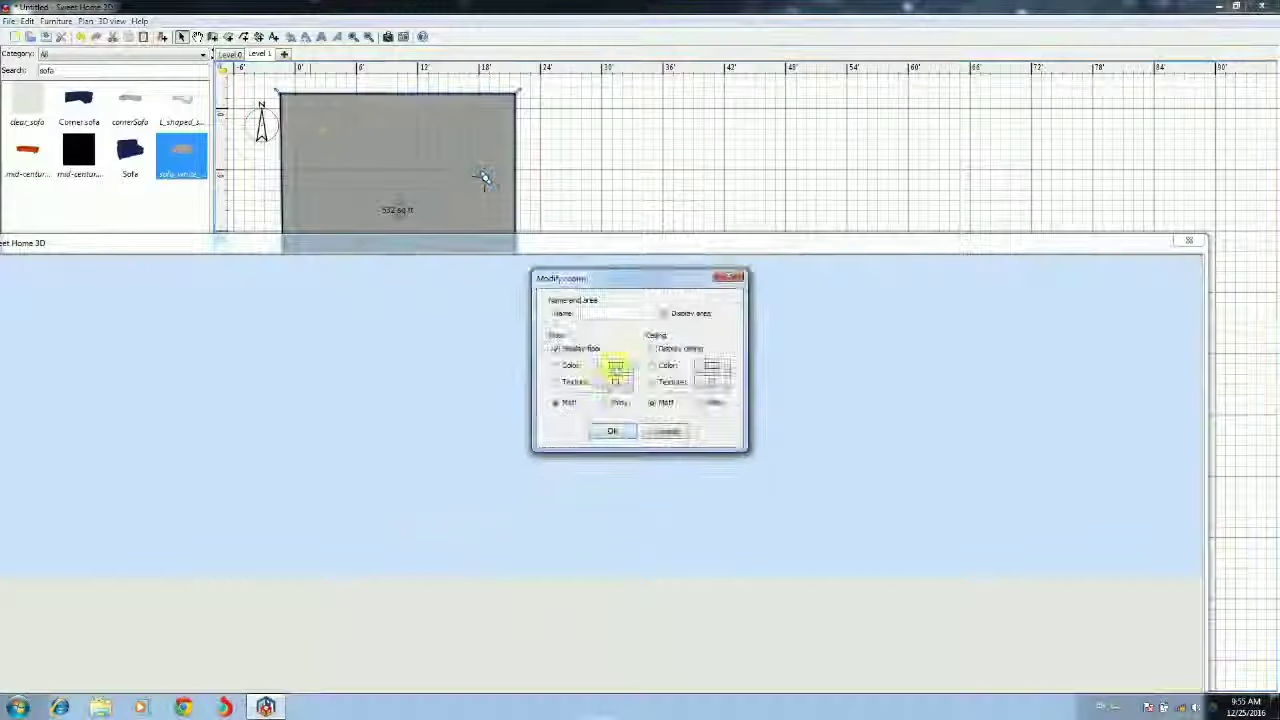
left_click(601, 428)
right_click(694, 368)
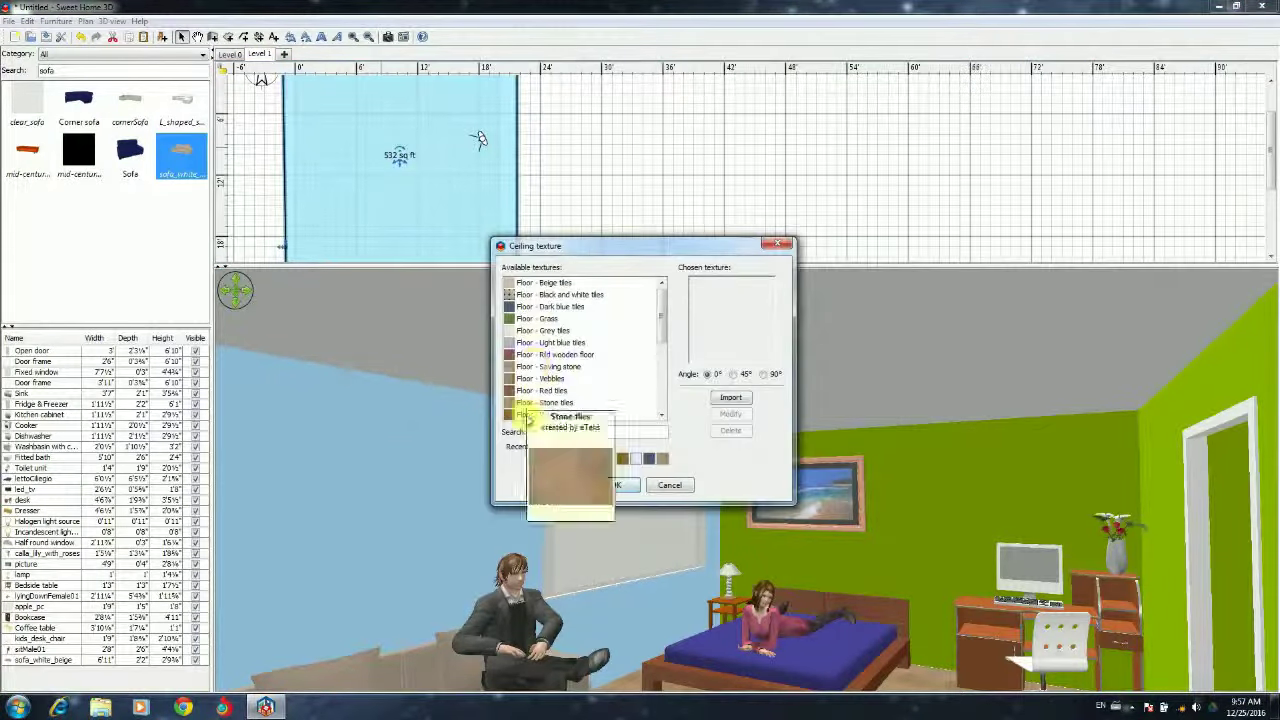
left_click(616, 483)
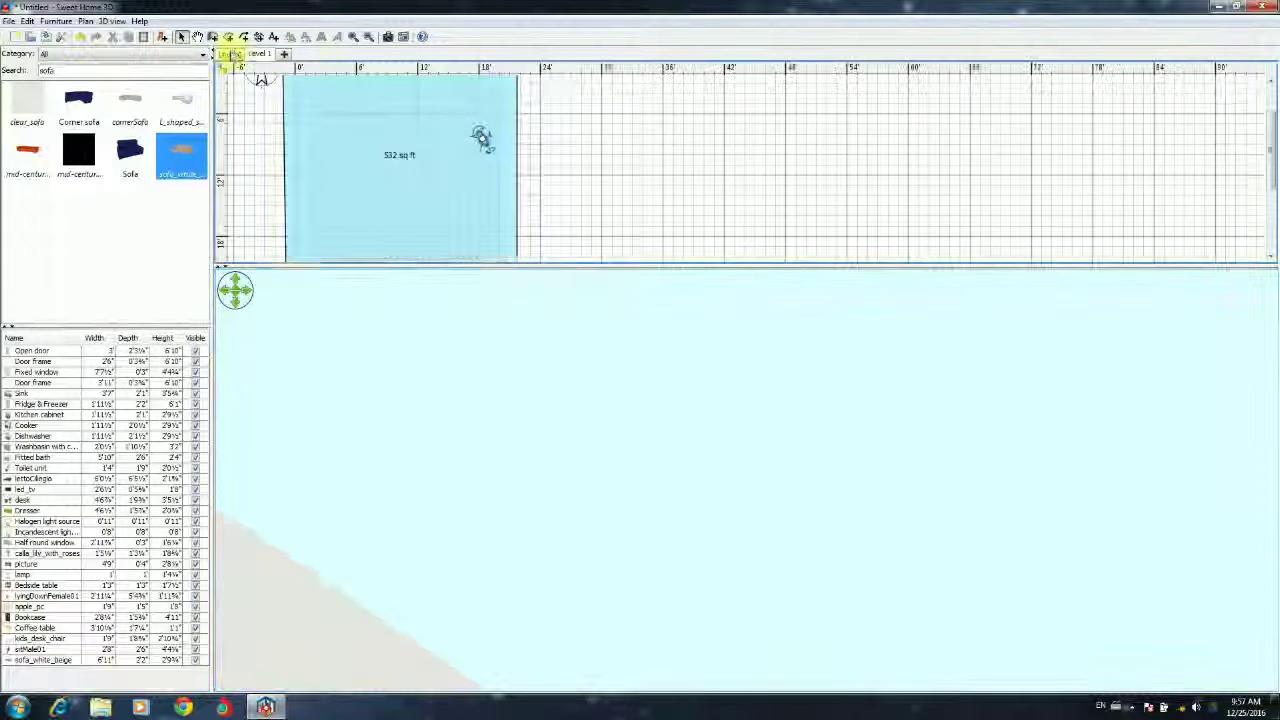
left_click(229, 53)
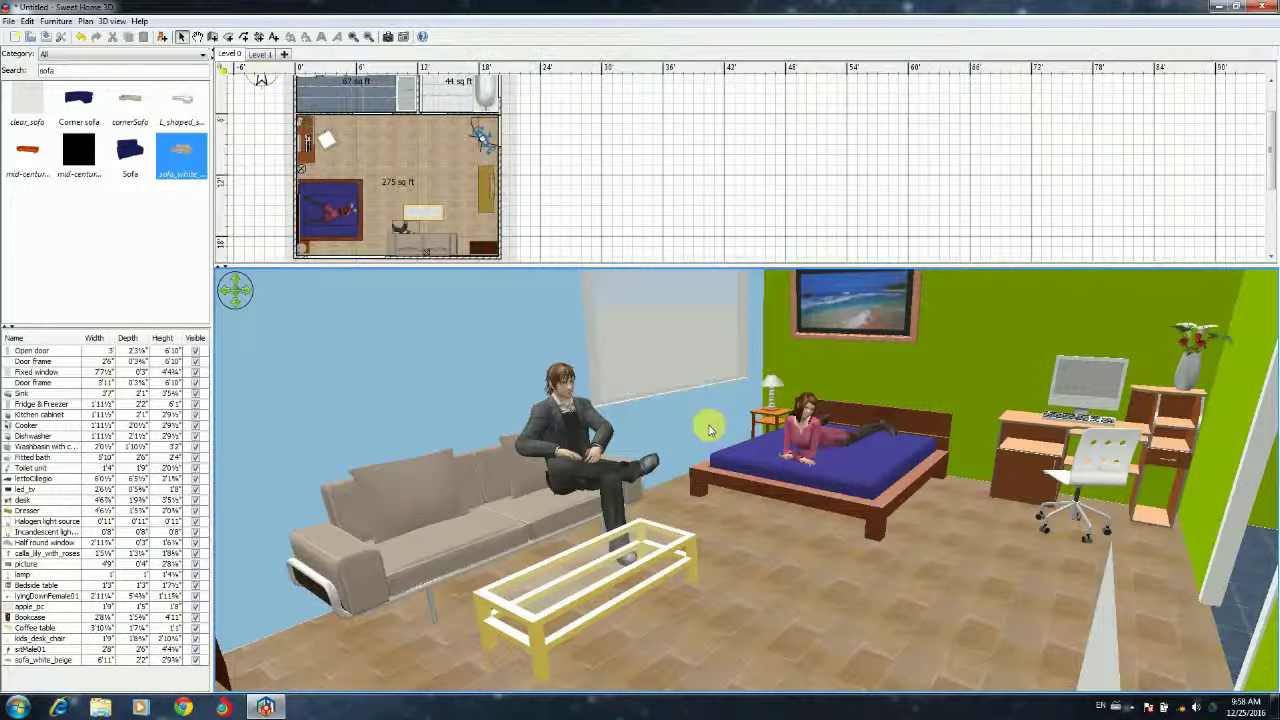
Detach the 3D view full-window, then orbit and zoom to an aerial overview of the apartment
left_click_drag(335, 130, 342, 132)
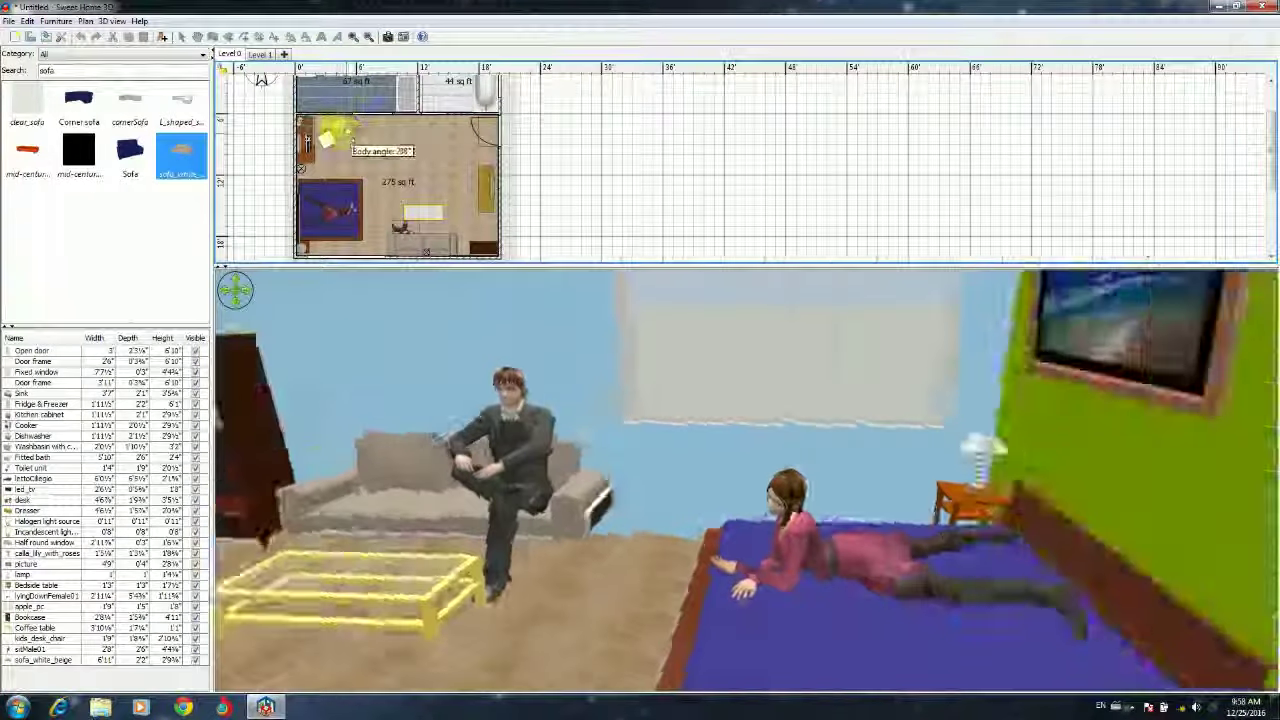
double_click(528, 148)
left_click_drag(374, 420, 368, 475)
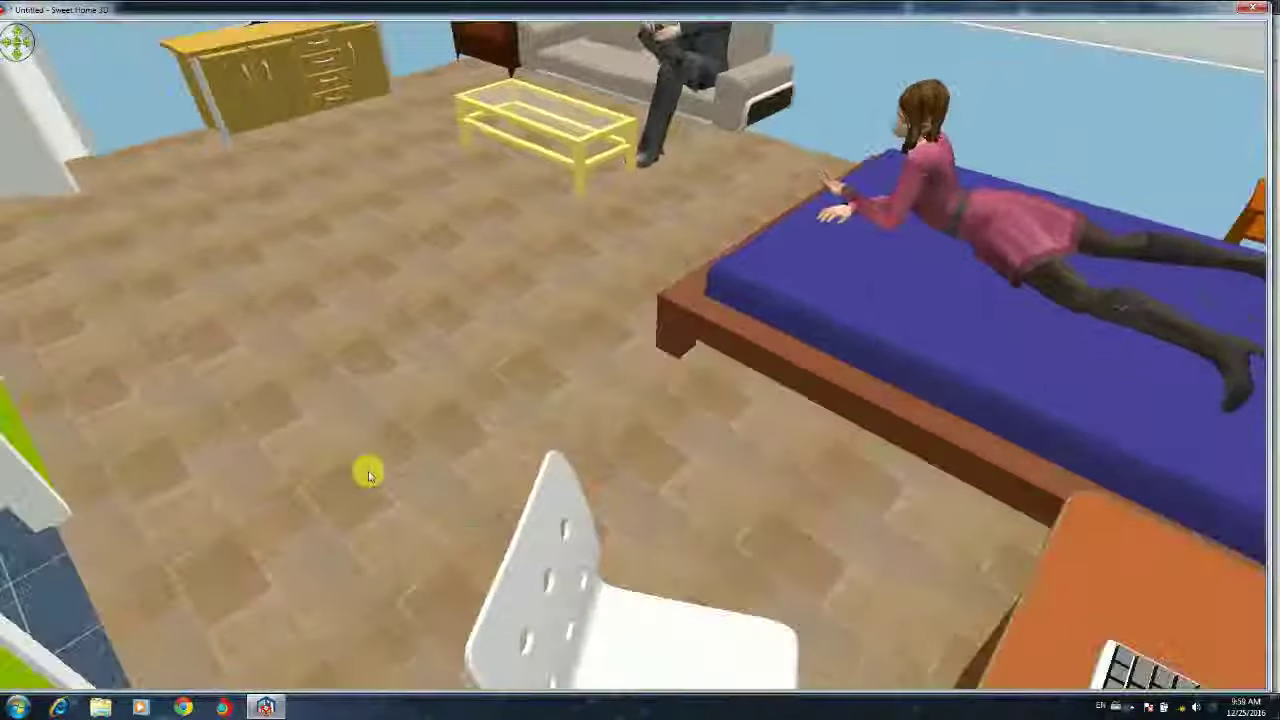
key("ctrl+shift+p")
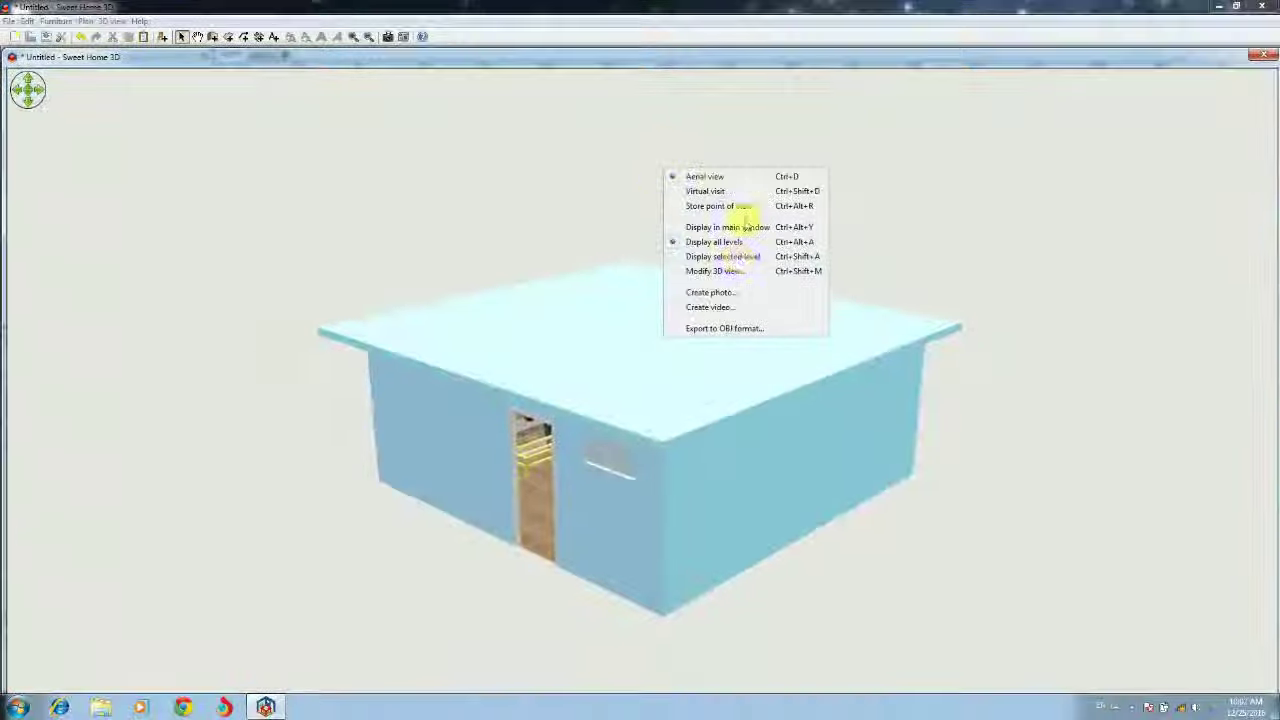
scroll(621, 448, "up", 5)
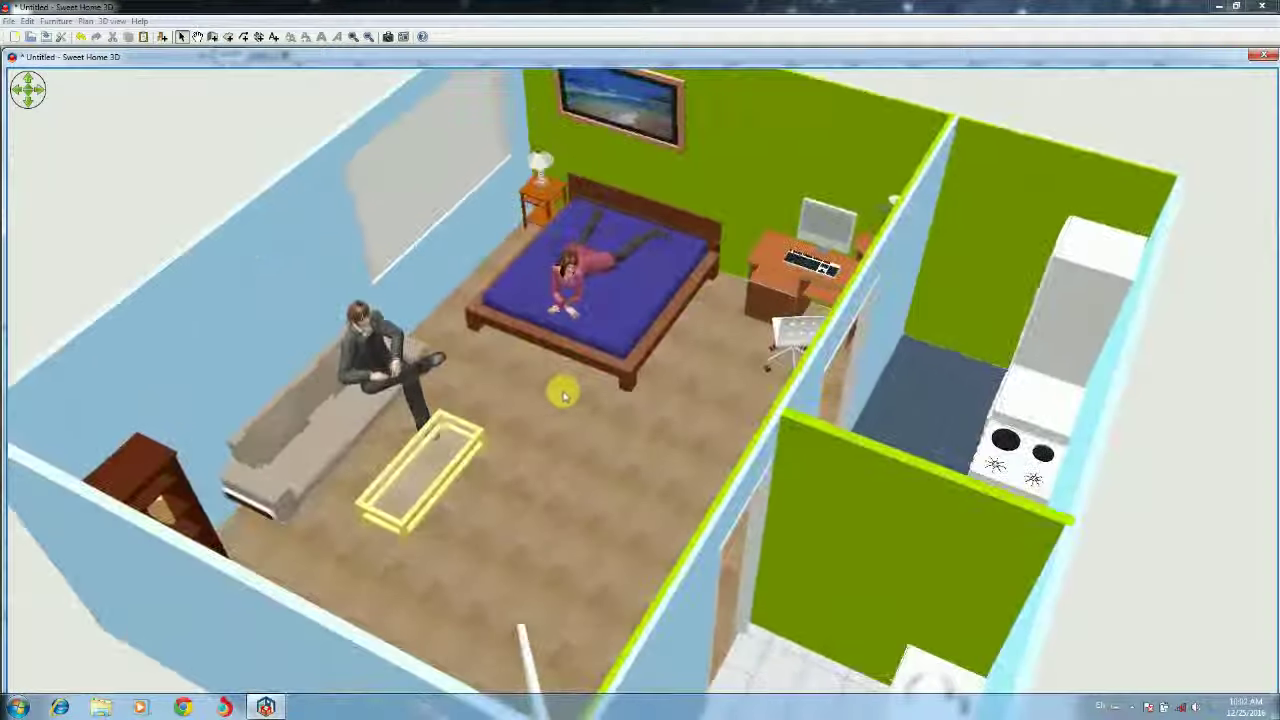
scroll(580, 534, "up", 3)
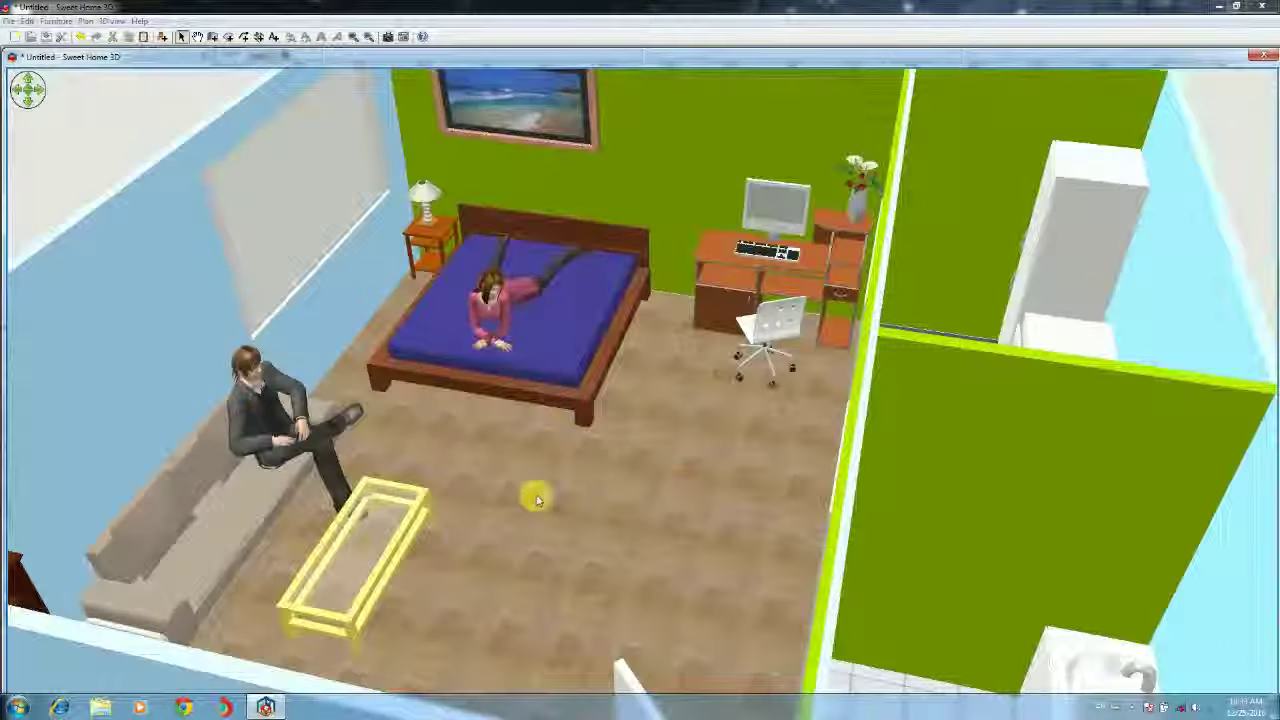
scroll(536, 500, "down", 5)
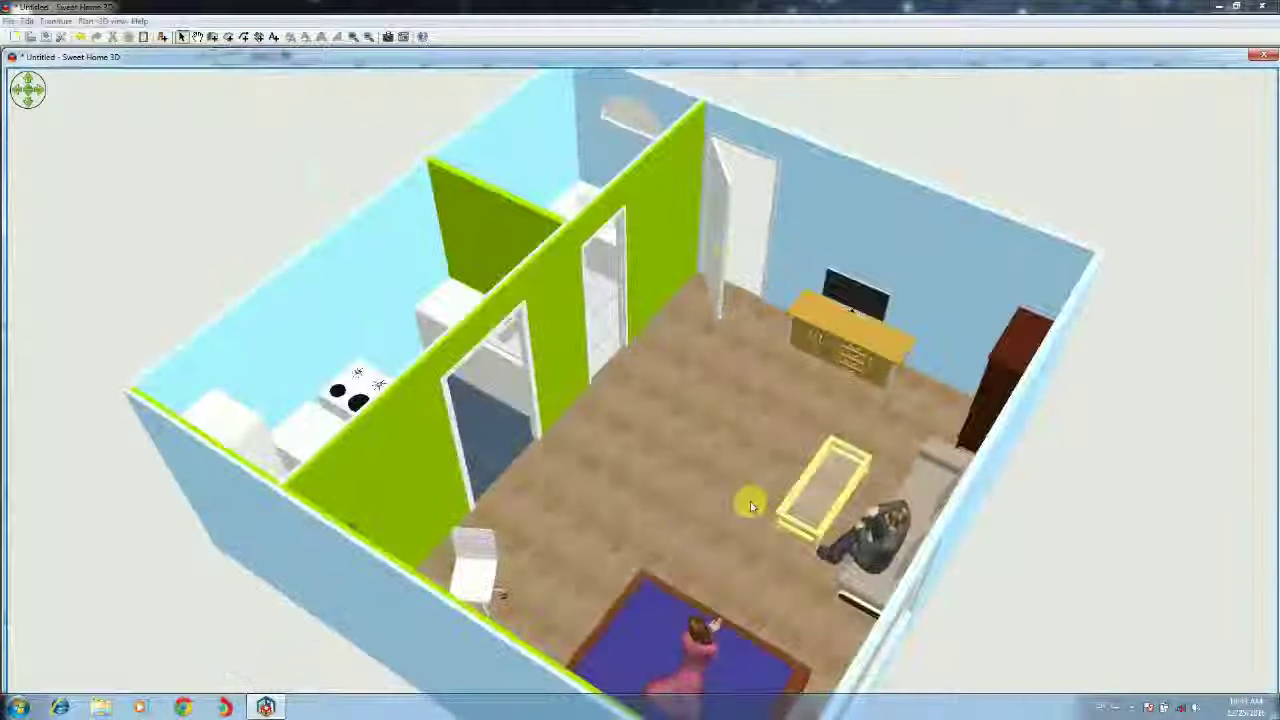
left_click_drag(748, 500, 505, 493)
scroll(505, 493, "up", 5)
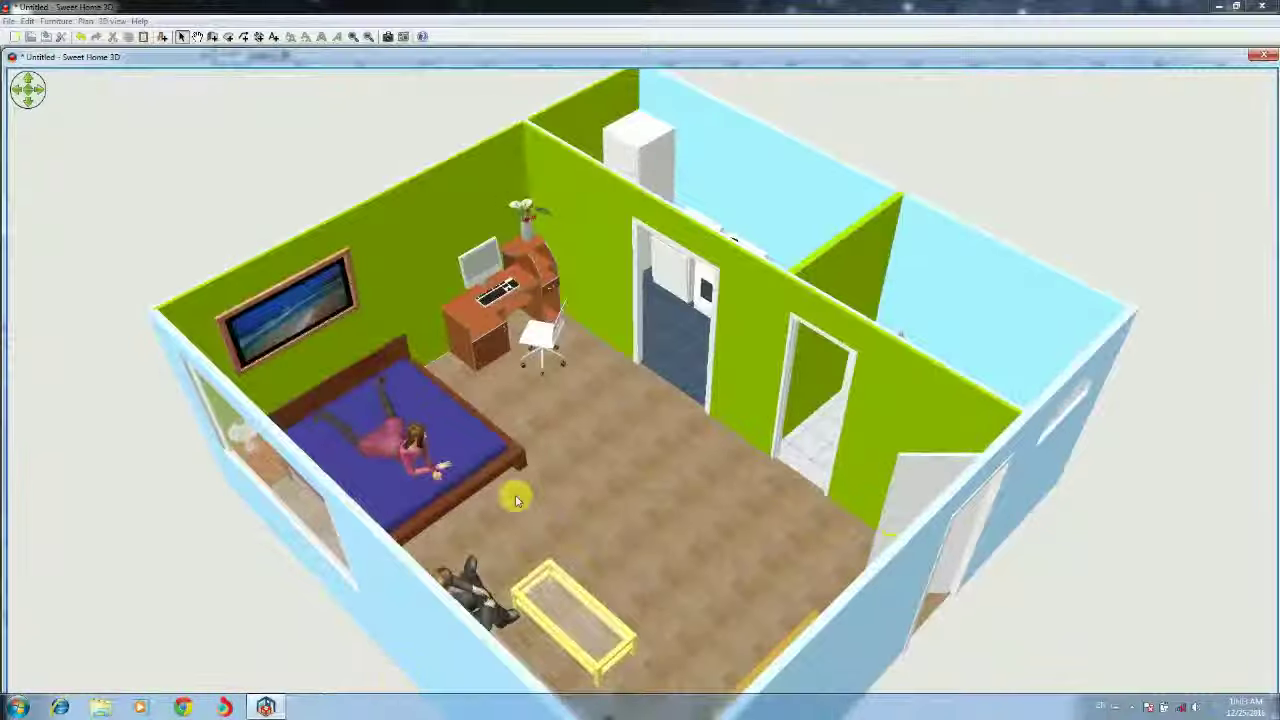